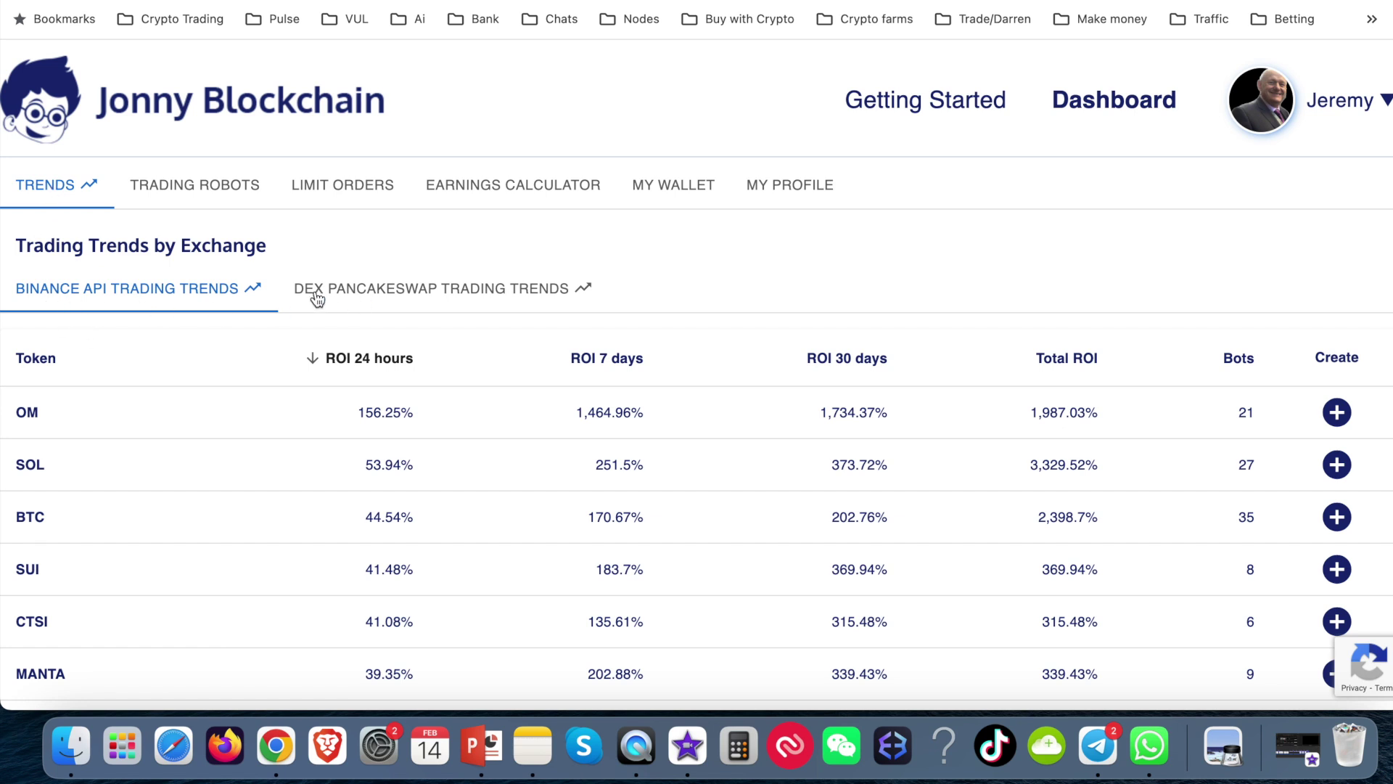
View the DEX PancakeSwap trading trends and return to the Binance API trading trends.
click(365, 298)
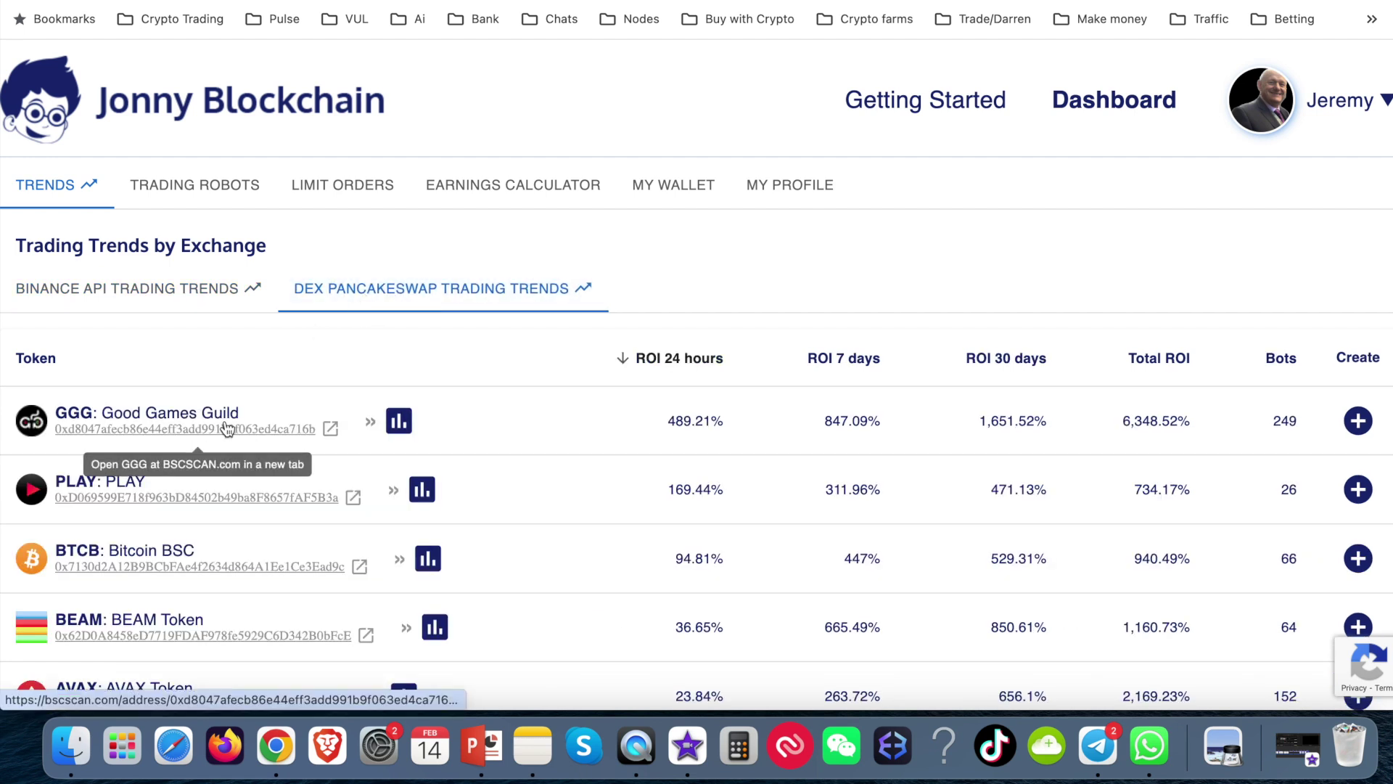
click(142, 286)
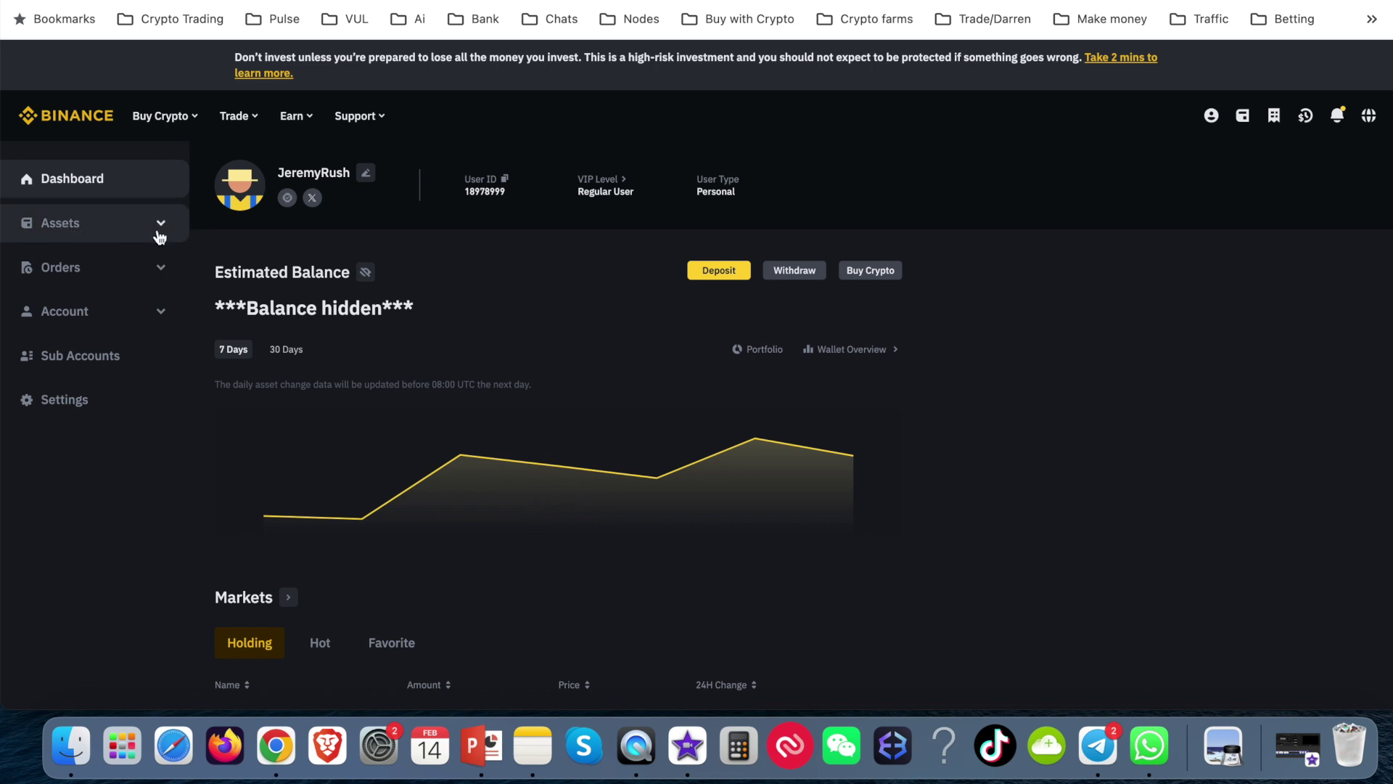
In the Binance account wallet, search for "om" and open the OM/USDT trading chart enlarged to full size.
mouse_move(1248, 124)
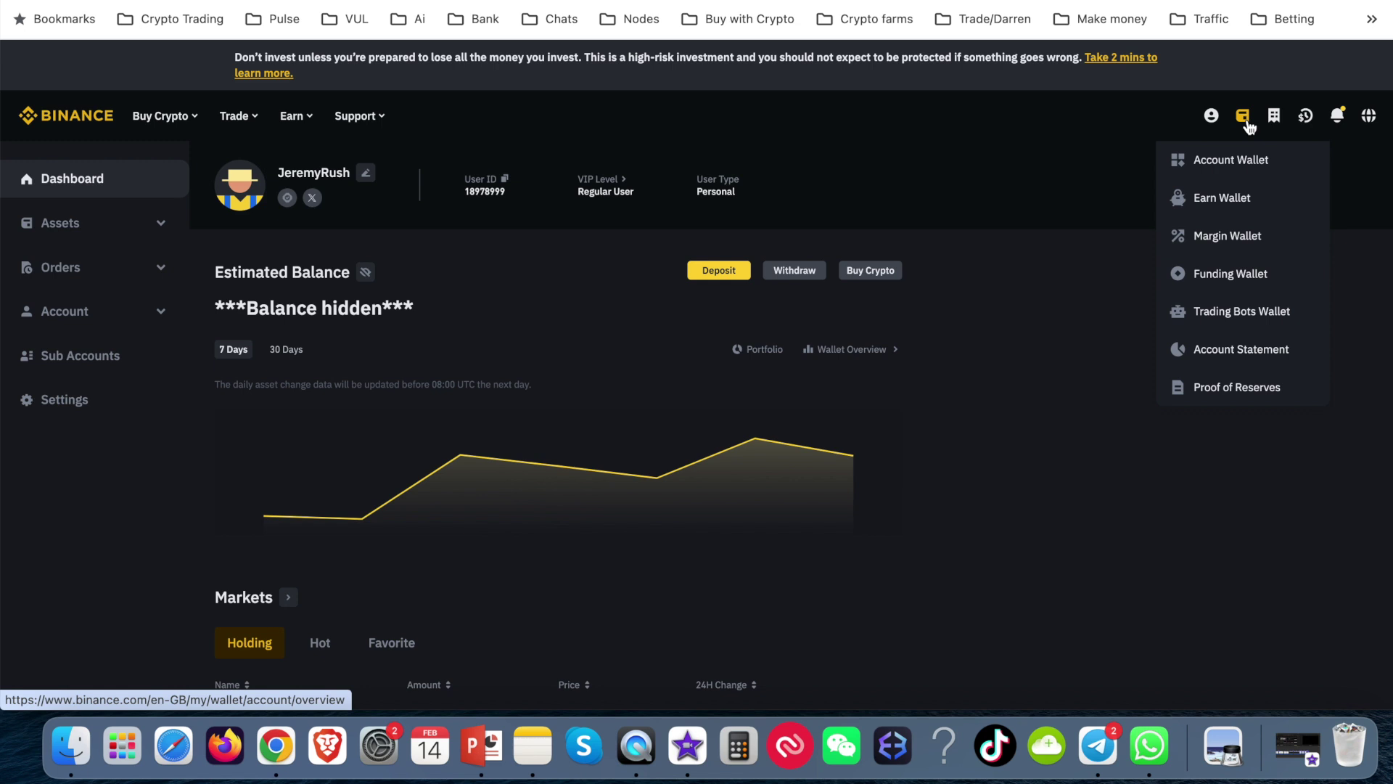
click(1231, 166)
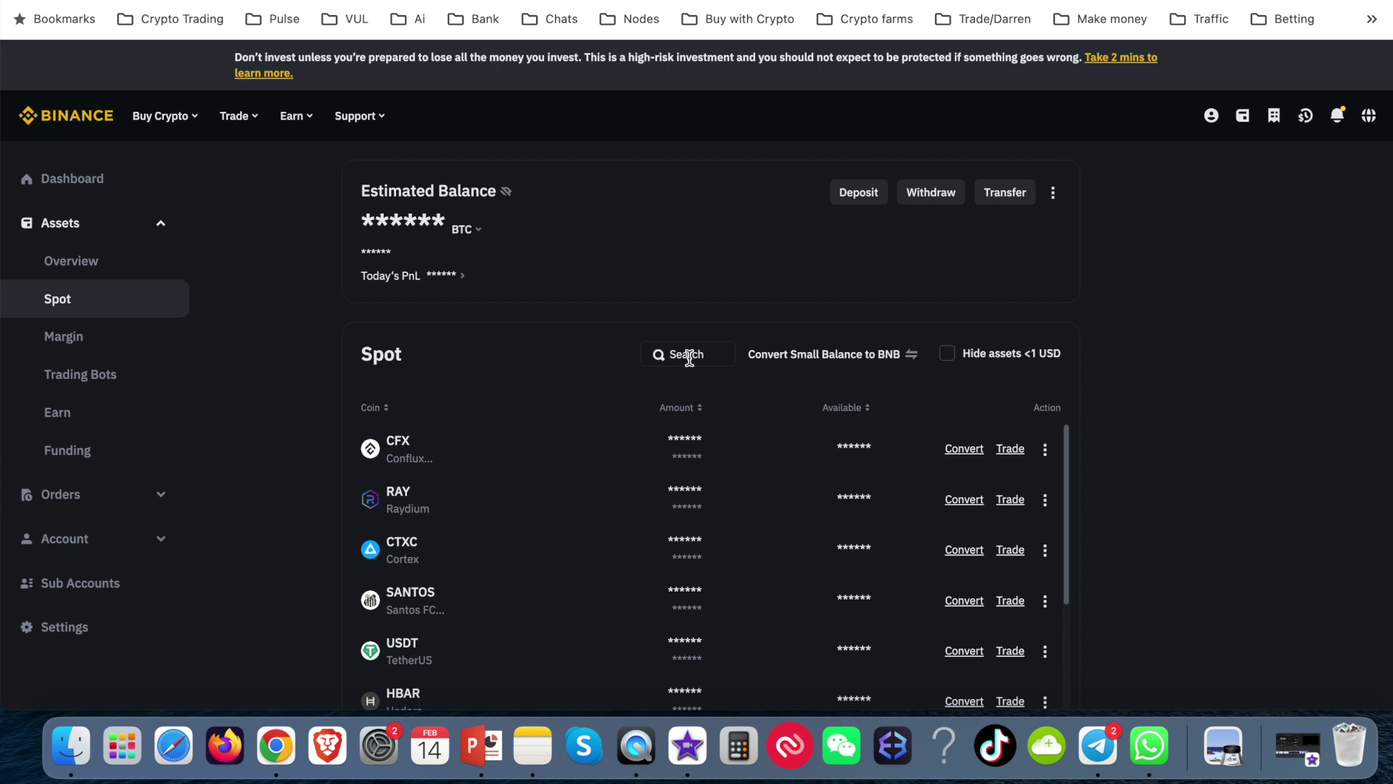
text(om)
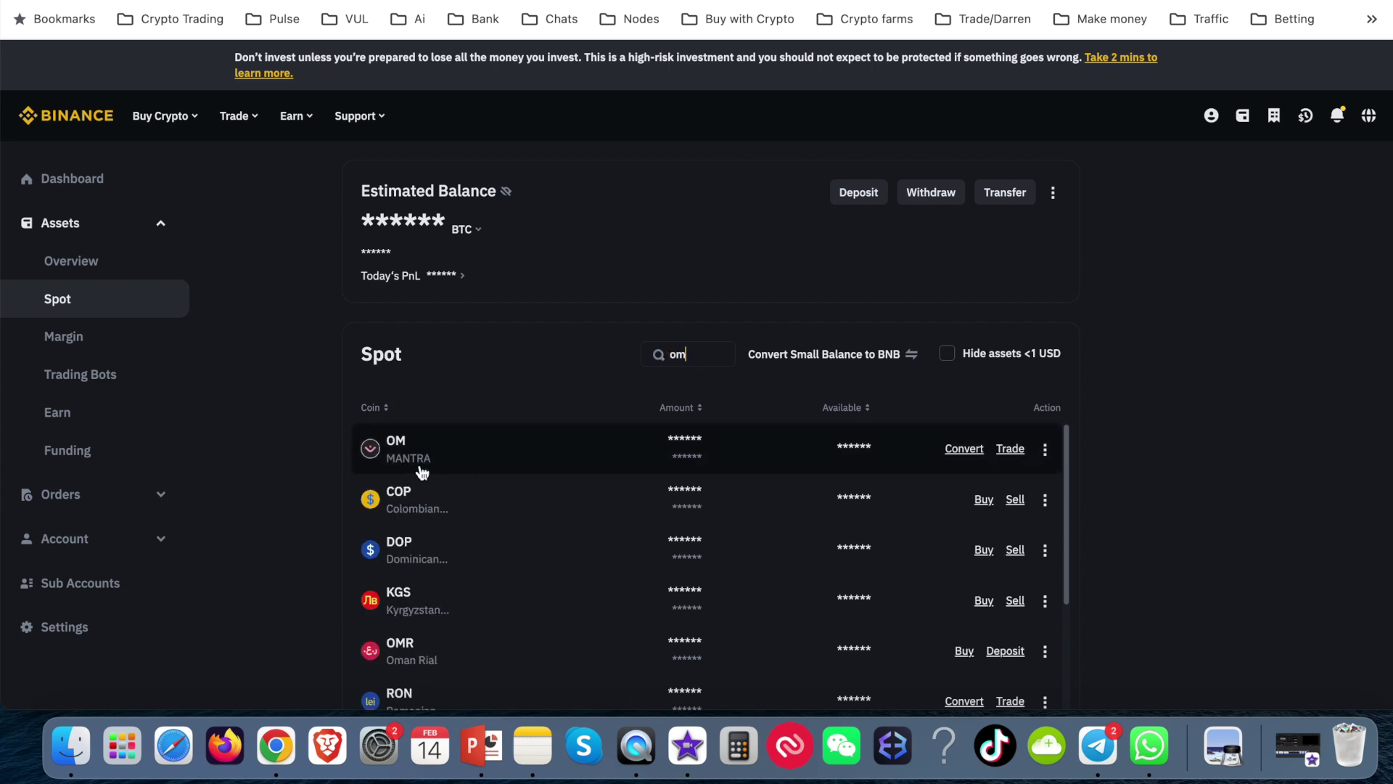
click(1012, 454)
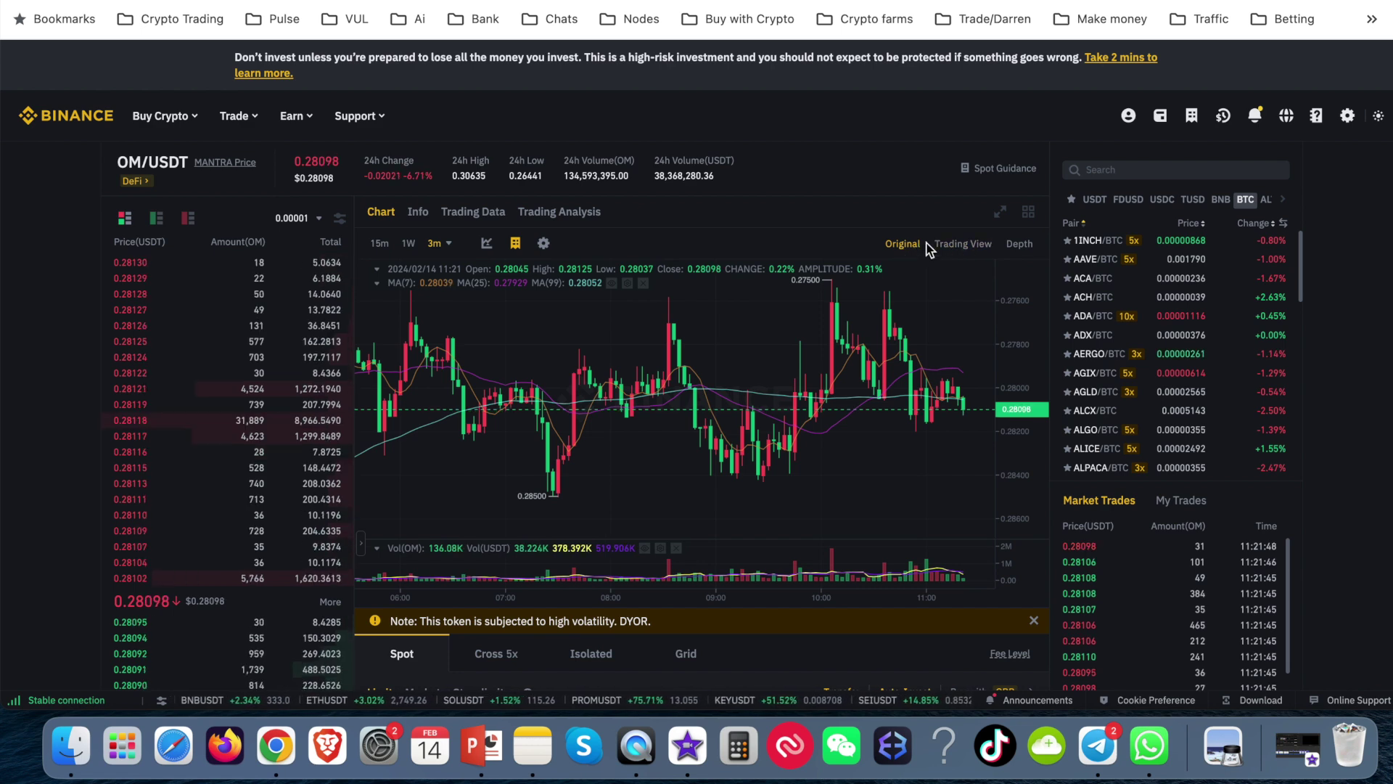
click(1002, 213)
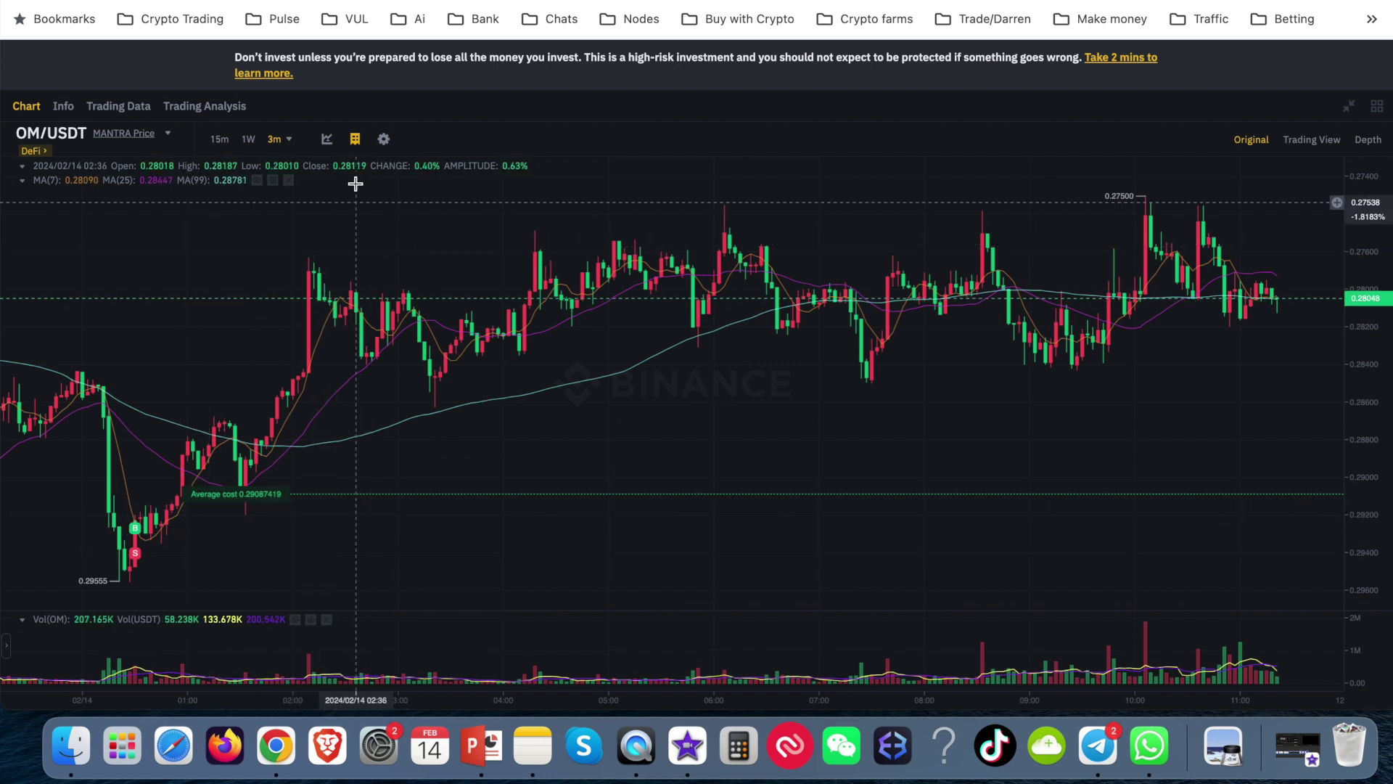
Switch the Order History display on the OM/USDT chart off and on again.
mouse_move(359, 145)
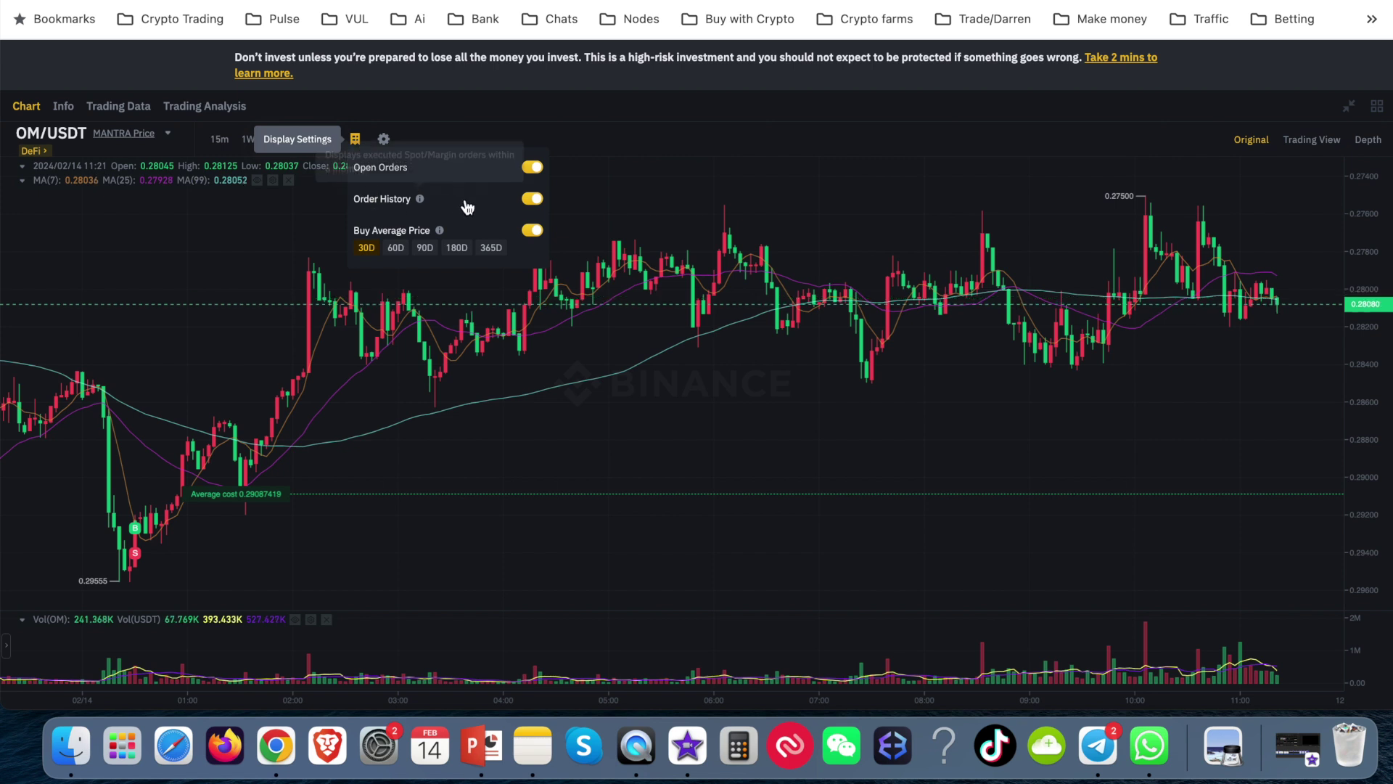
click(528, 202)
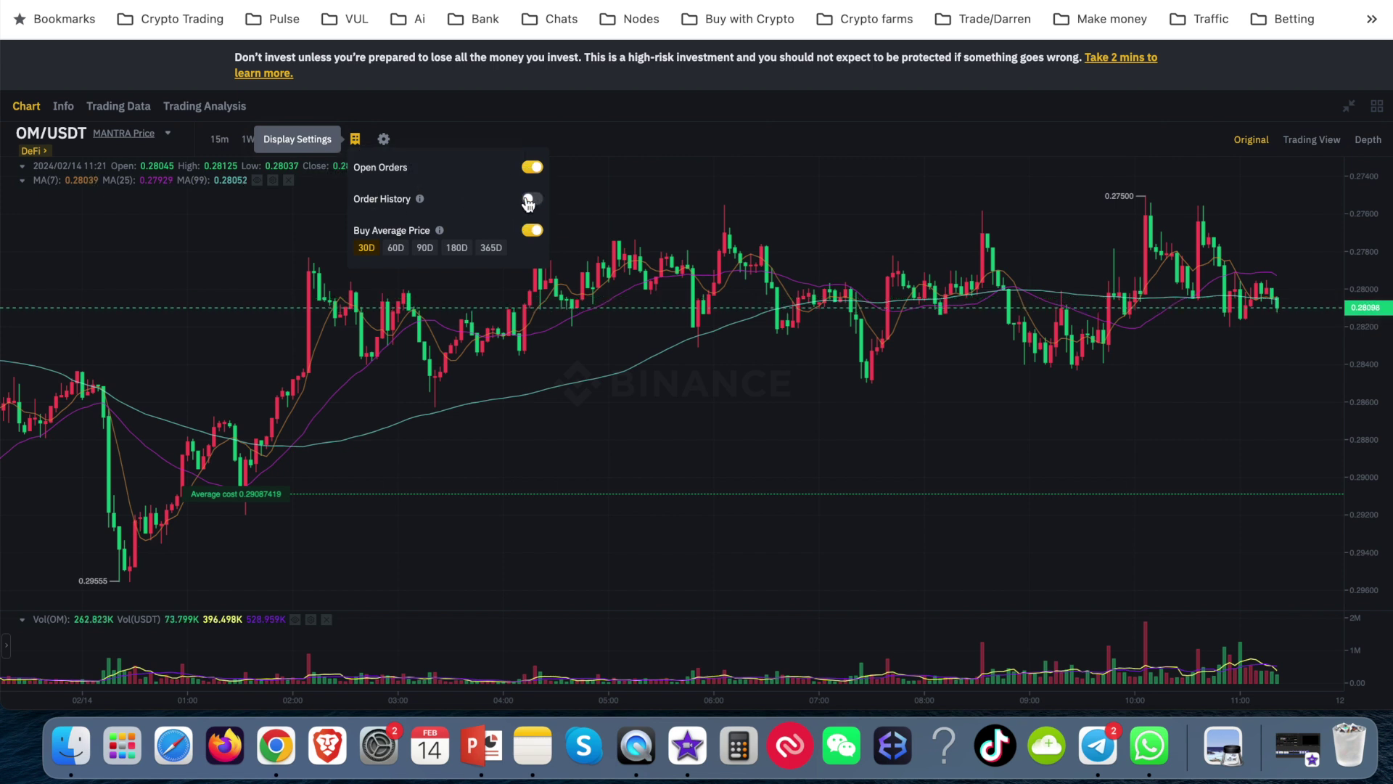
click(528, 201)
click(528, 202)
click(529, 201)
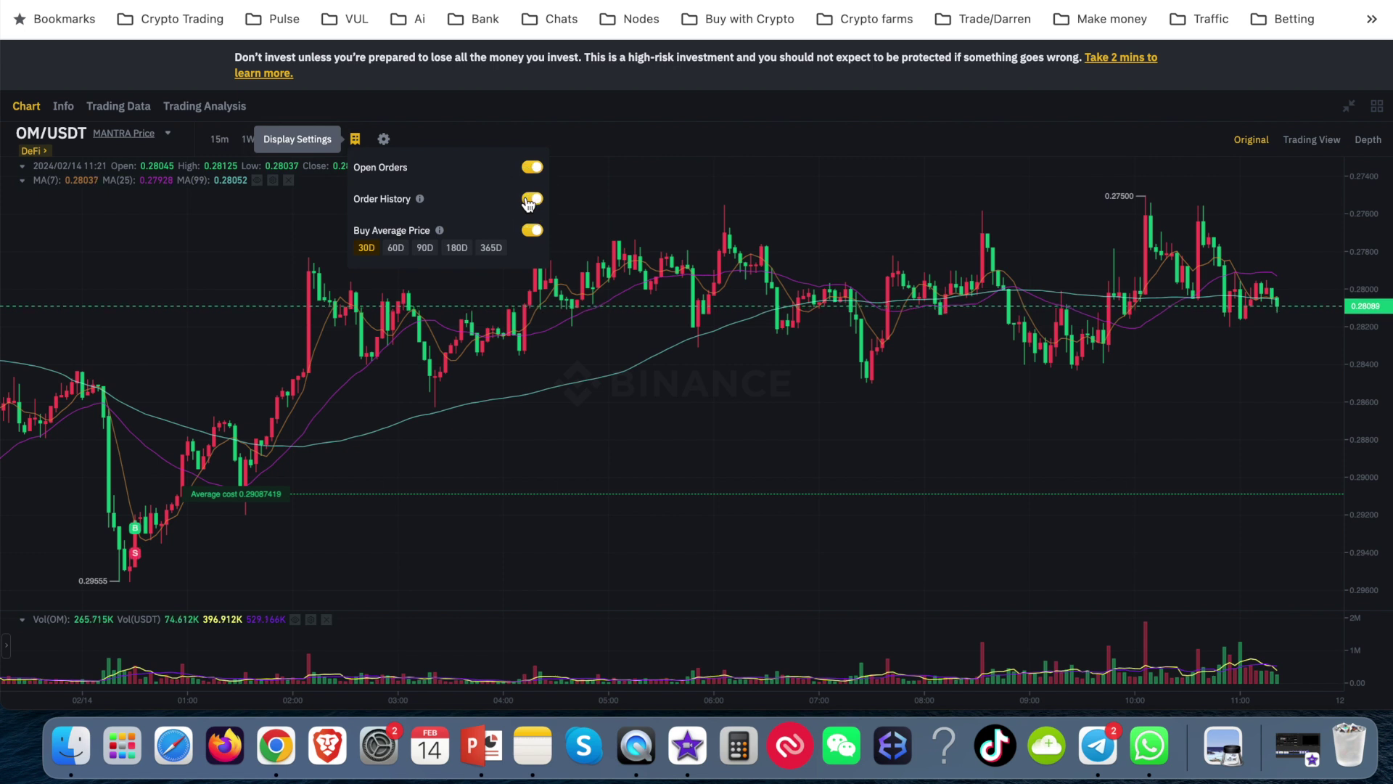
mouse_move(383, 139)
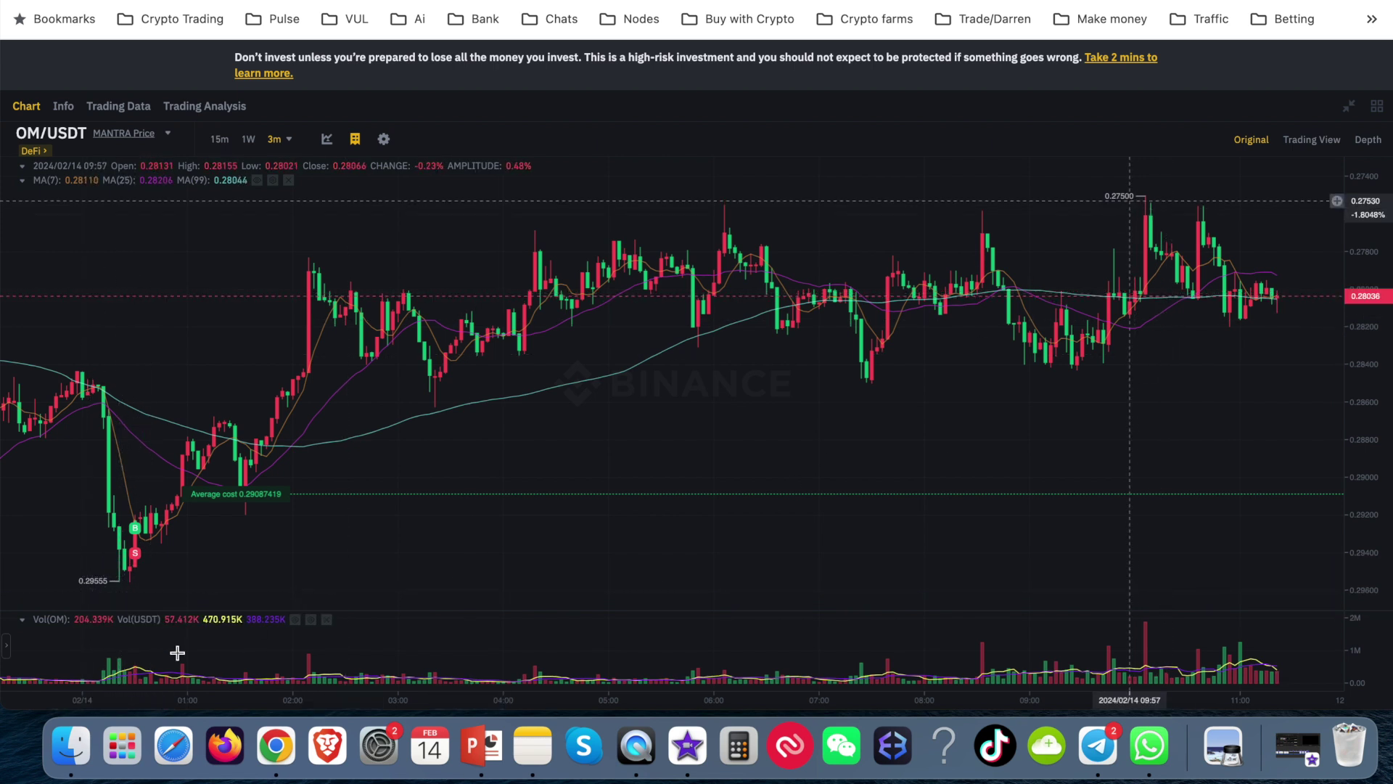
Switch the chart to Trading View and measure the OM price rise from 7 to 9 February with Price Range.
click(1310, 149)
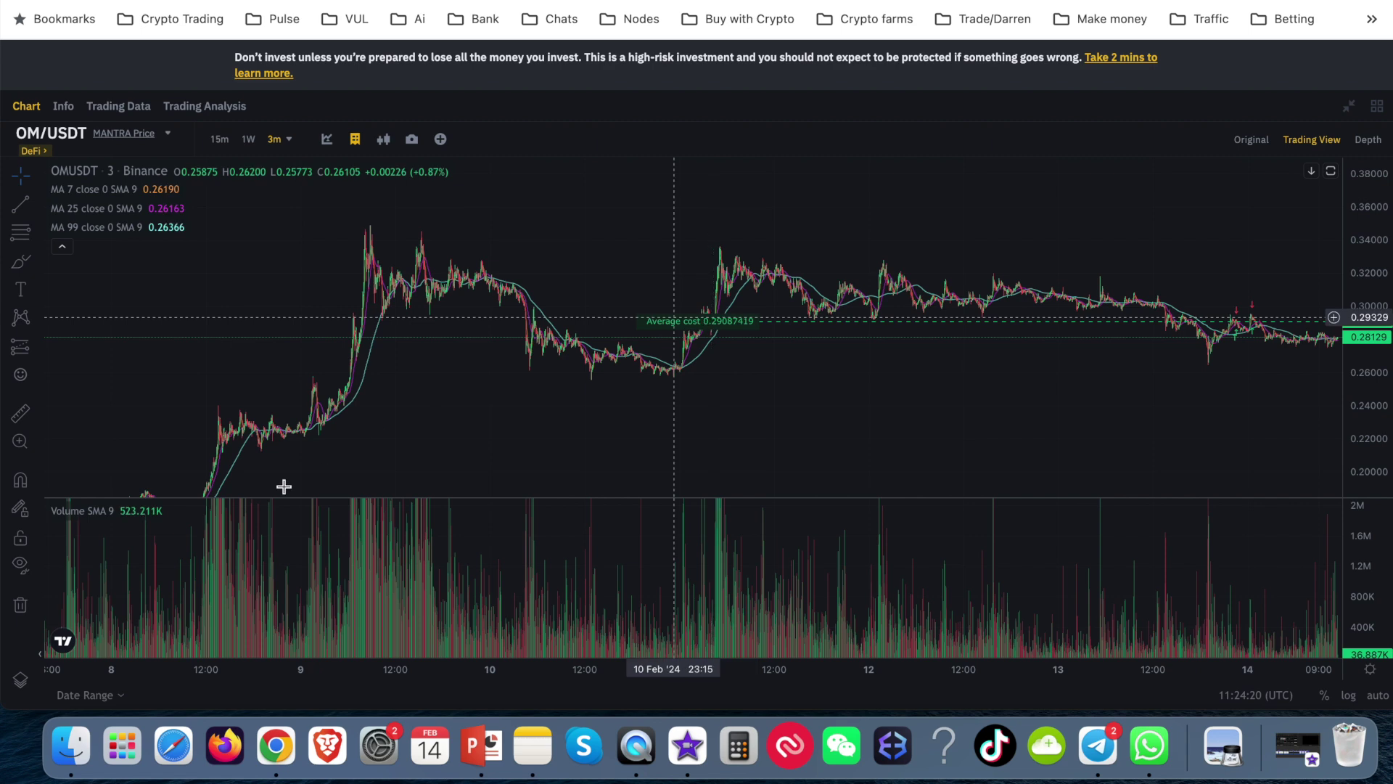
drag(392, 426, 553, 334)
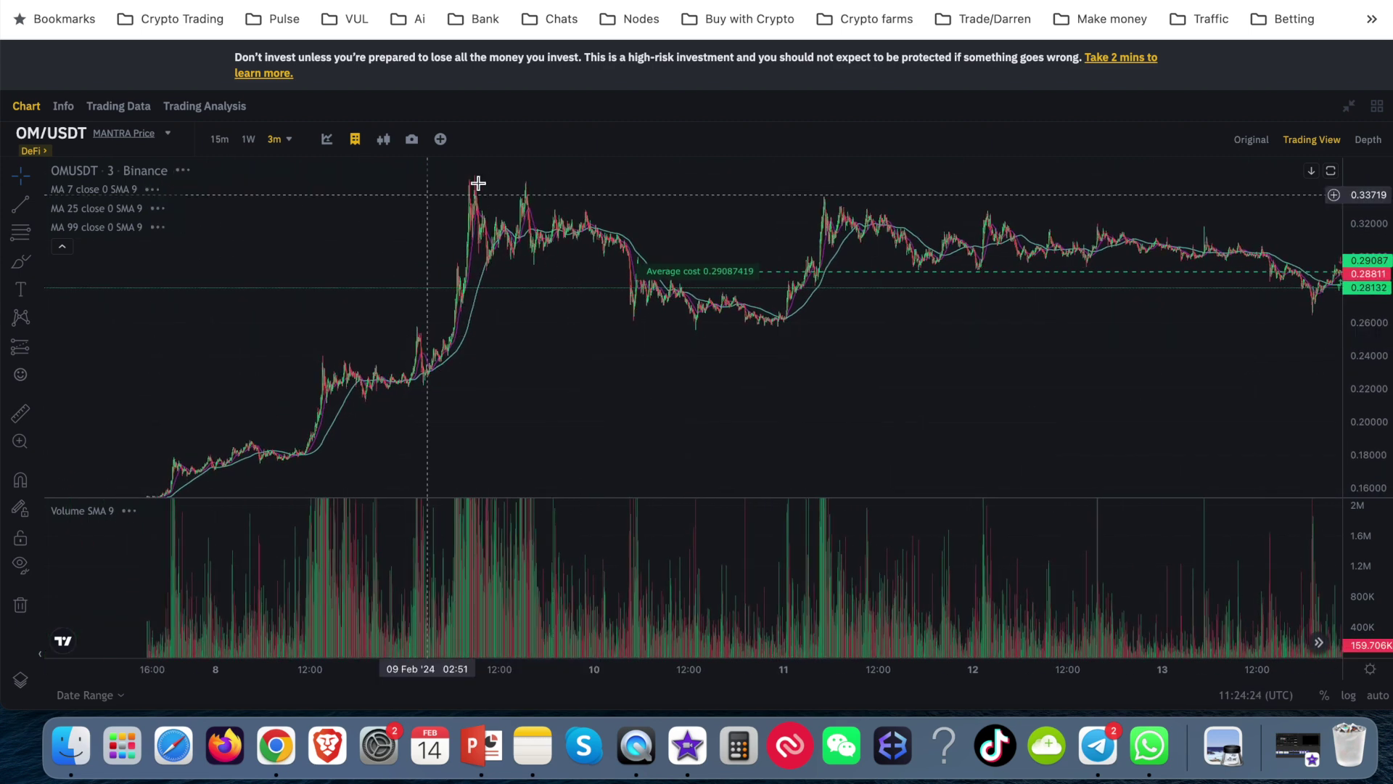
drag(307, 418, 360, 376)
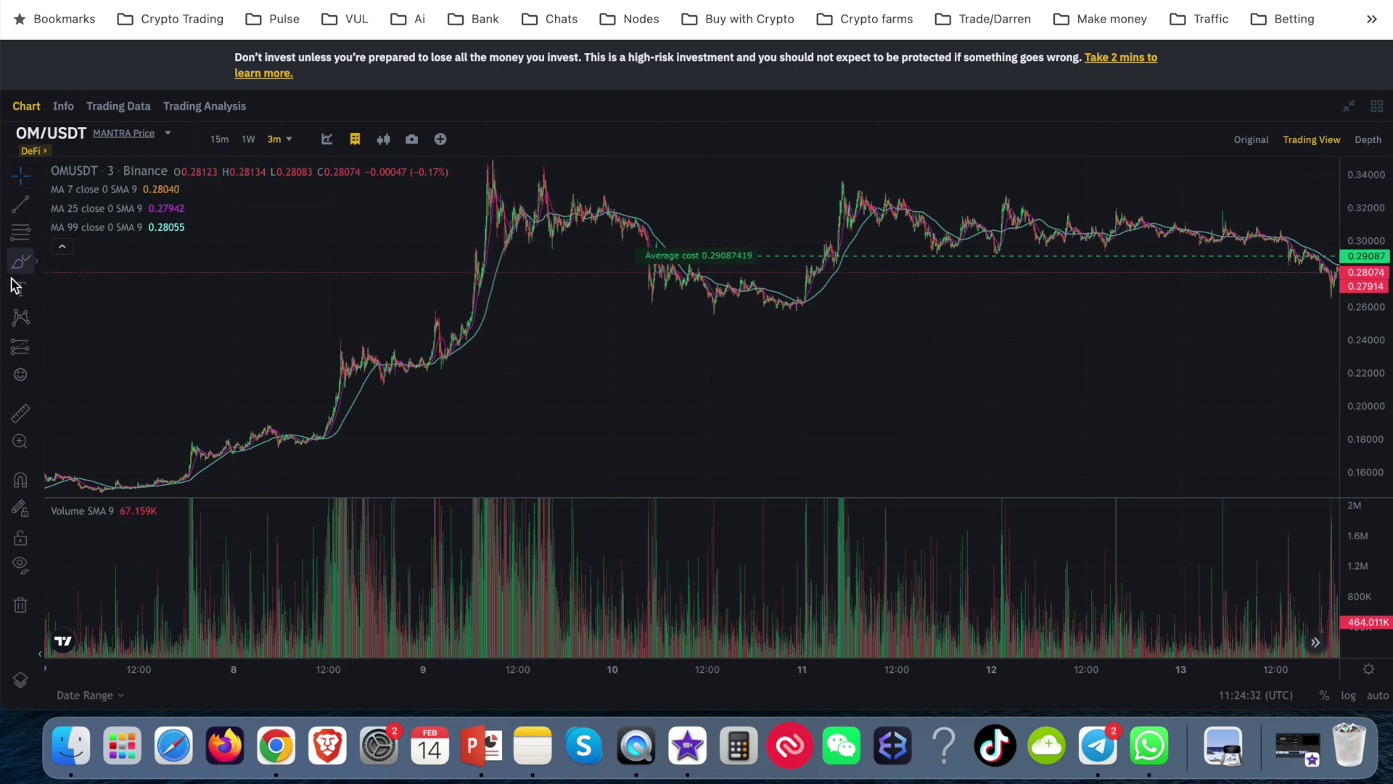
click(20, 479)
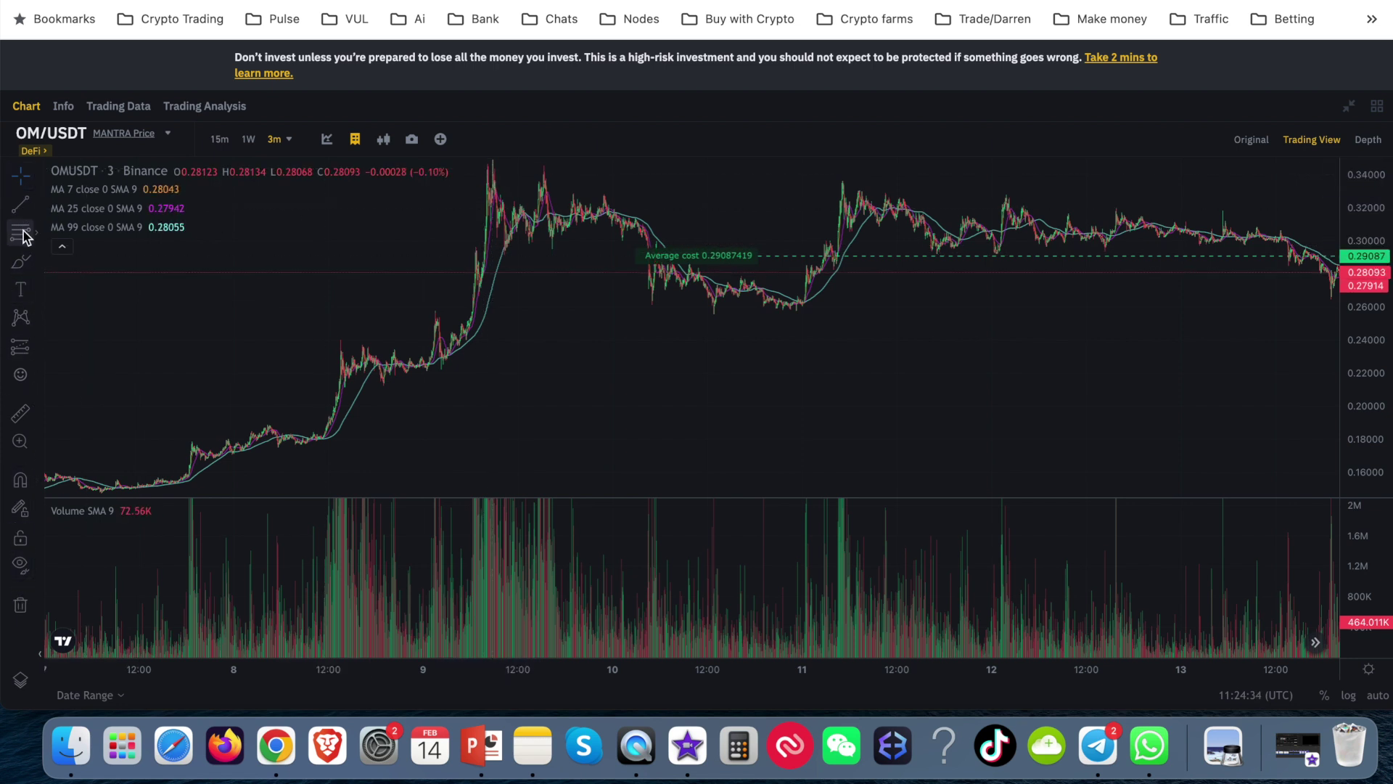
click(37, 350)
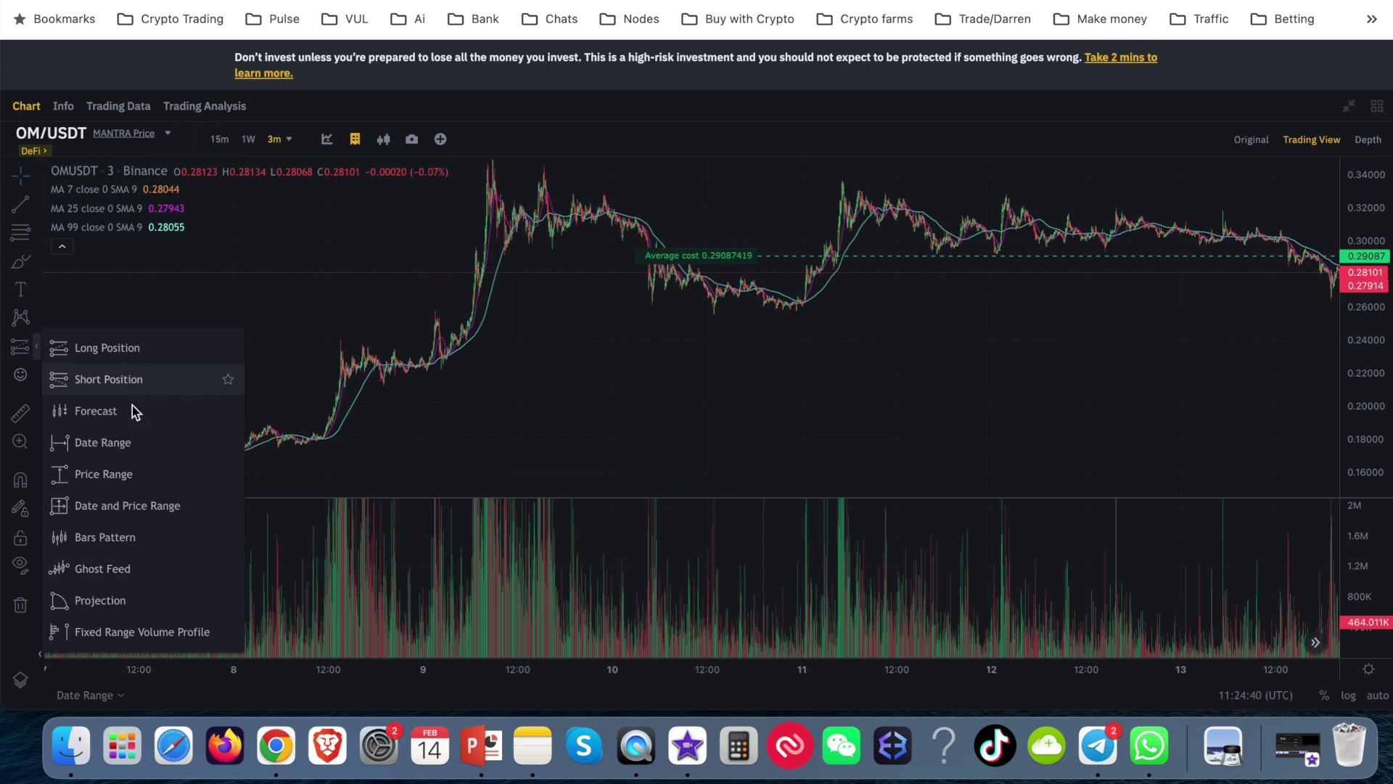
click(99, 475)
click(190, 485)
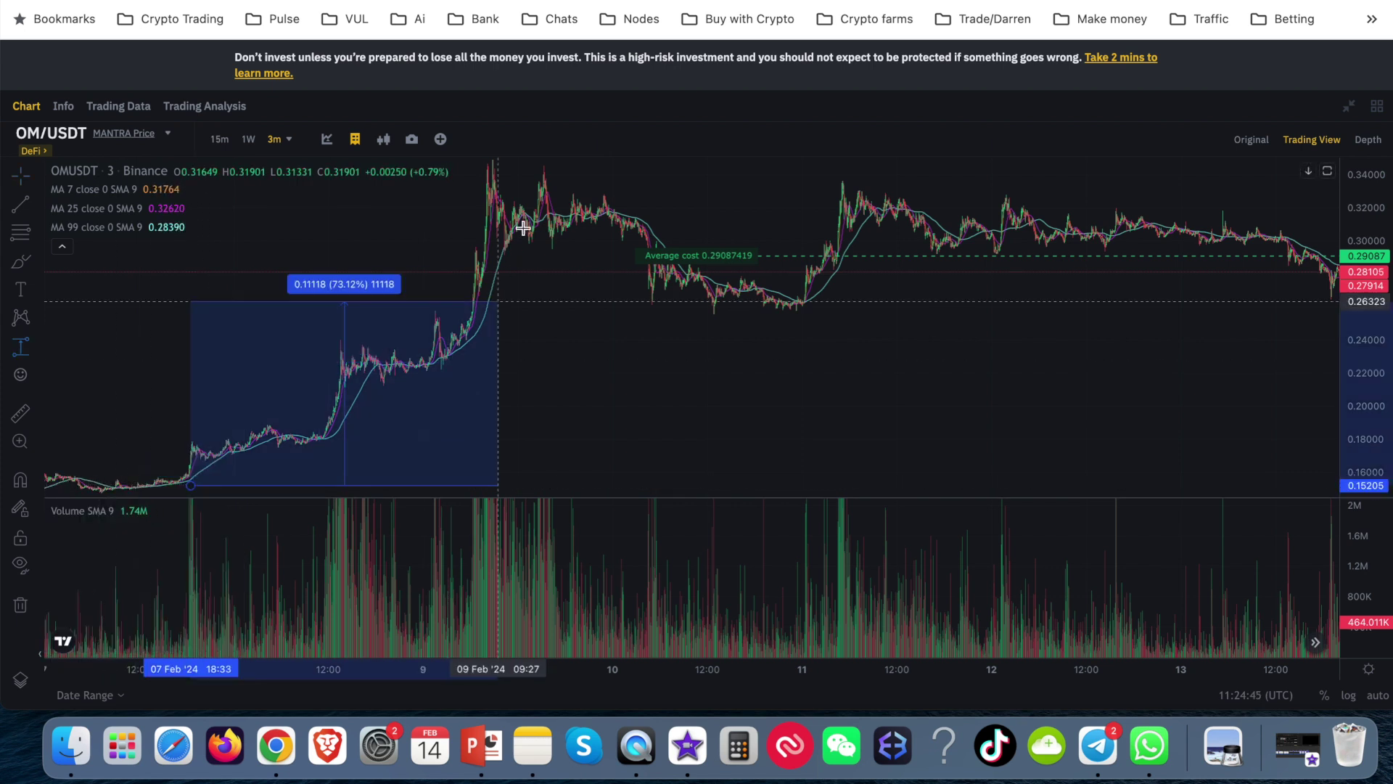
click(563, 161)
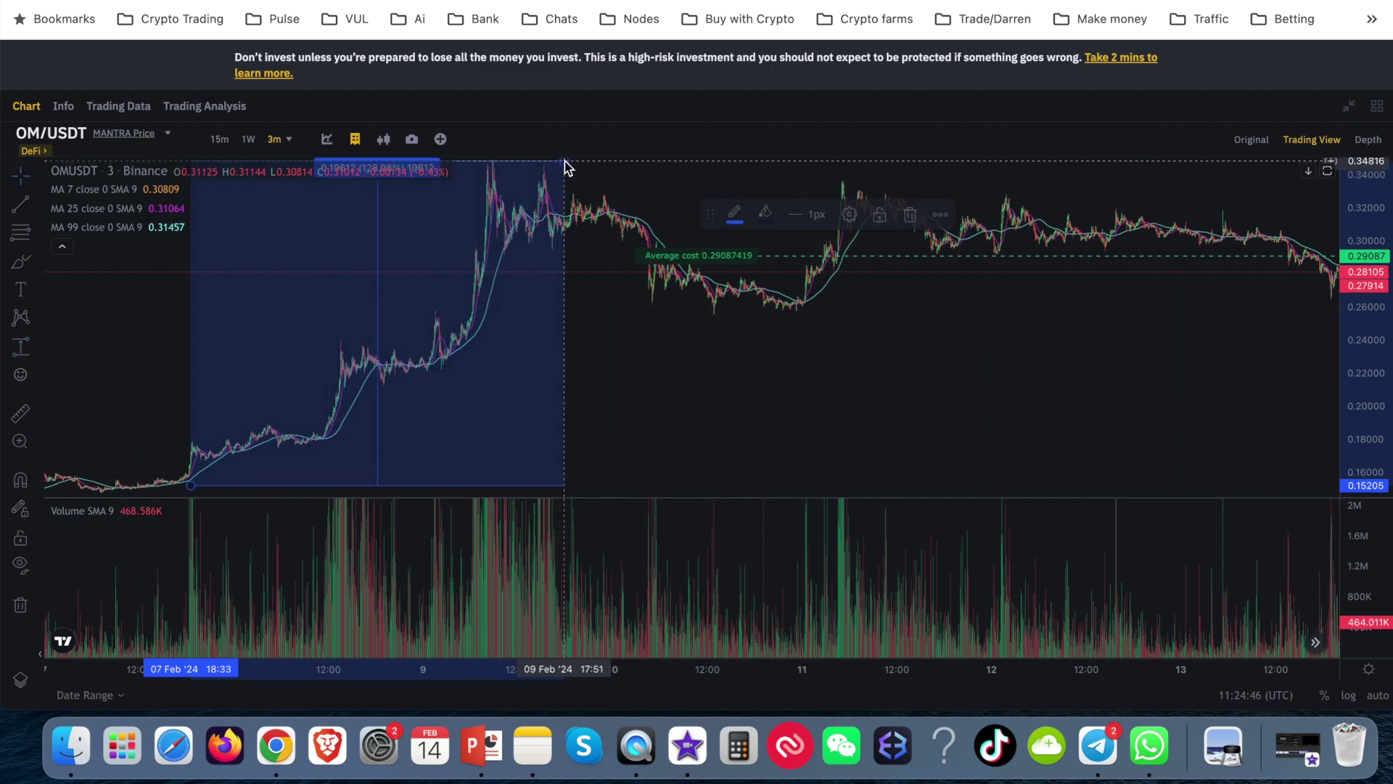
Delete the first price range and measure the OM price rise around 11 February with Price Range.
drag(648, 350, 658, 433)
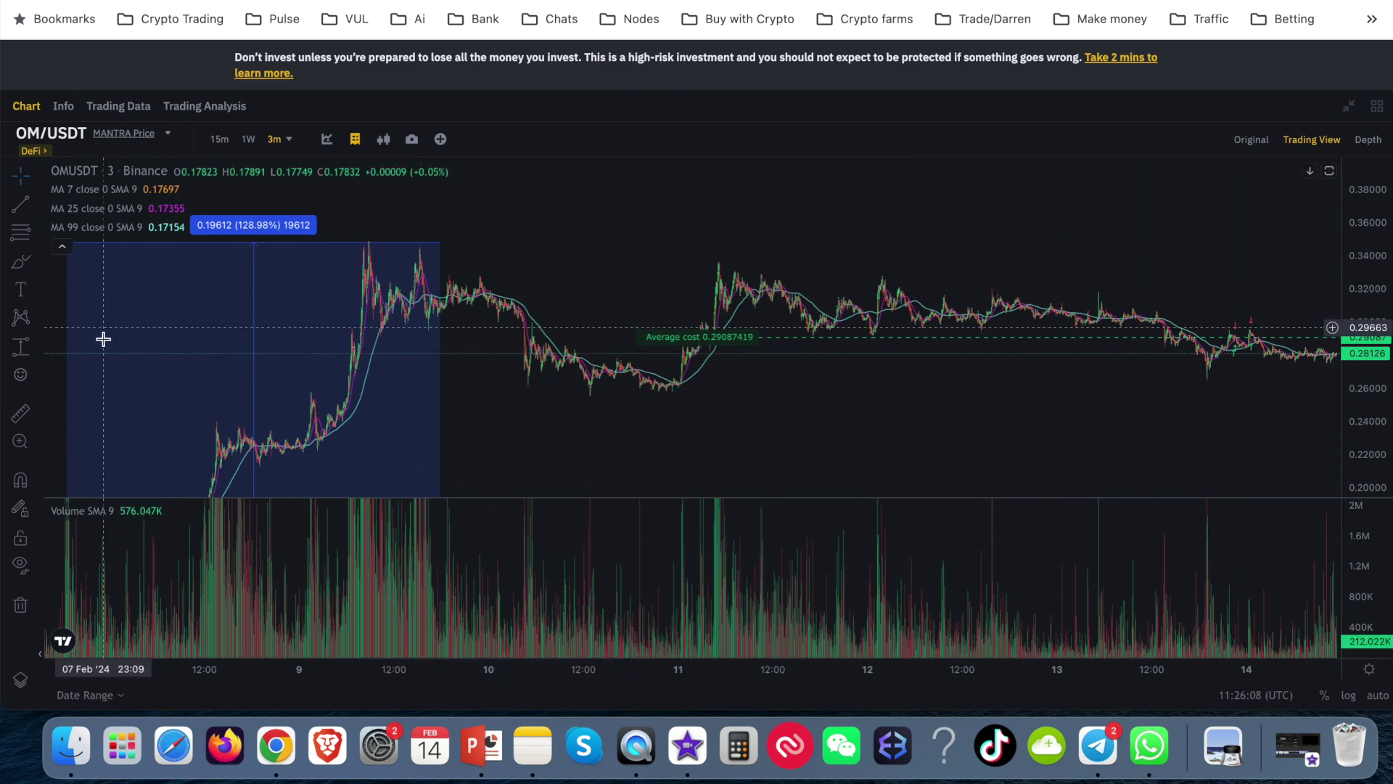
click(206, 243)
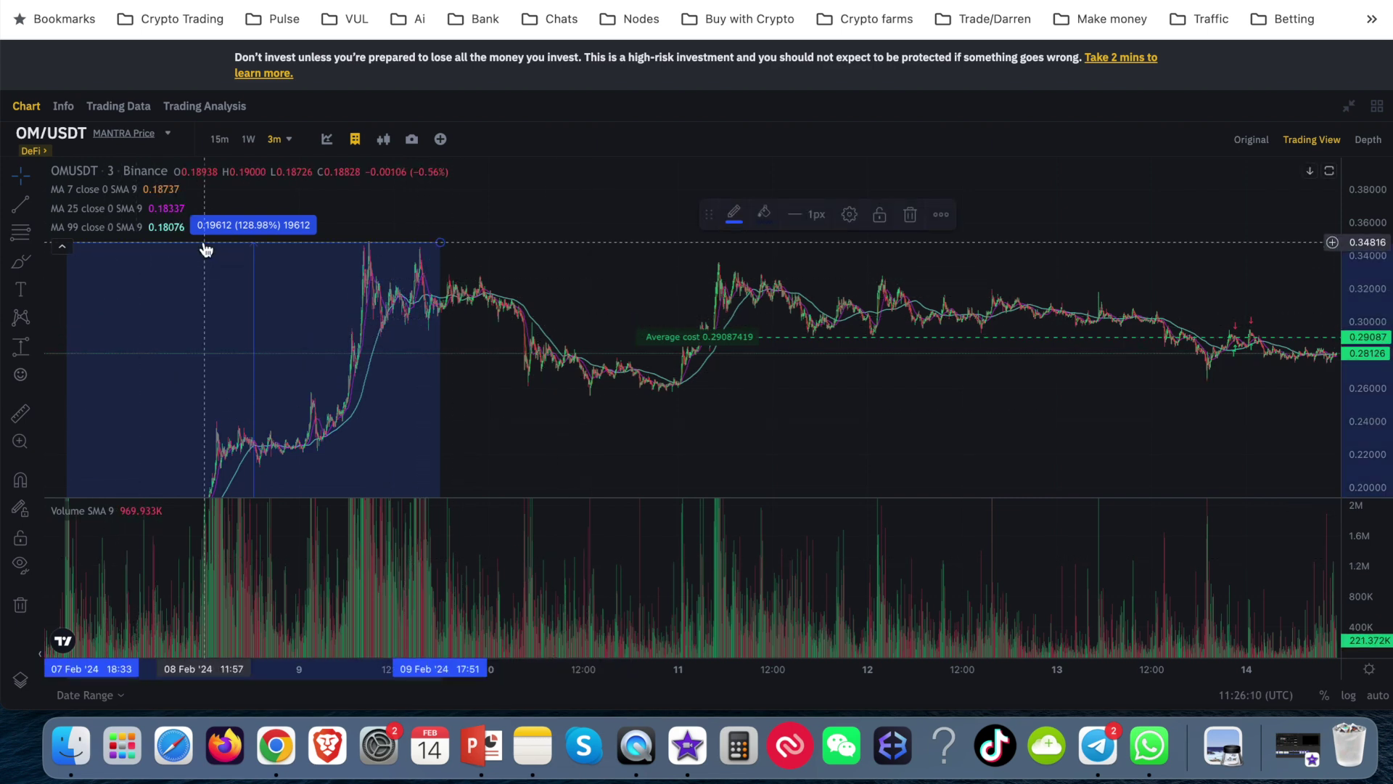
key(Delete)
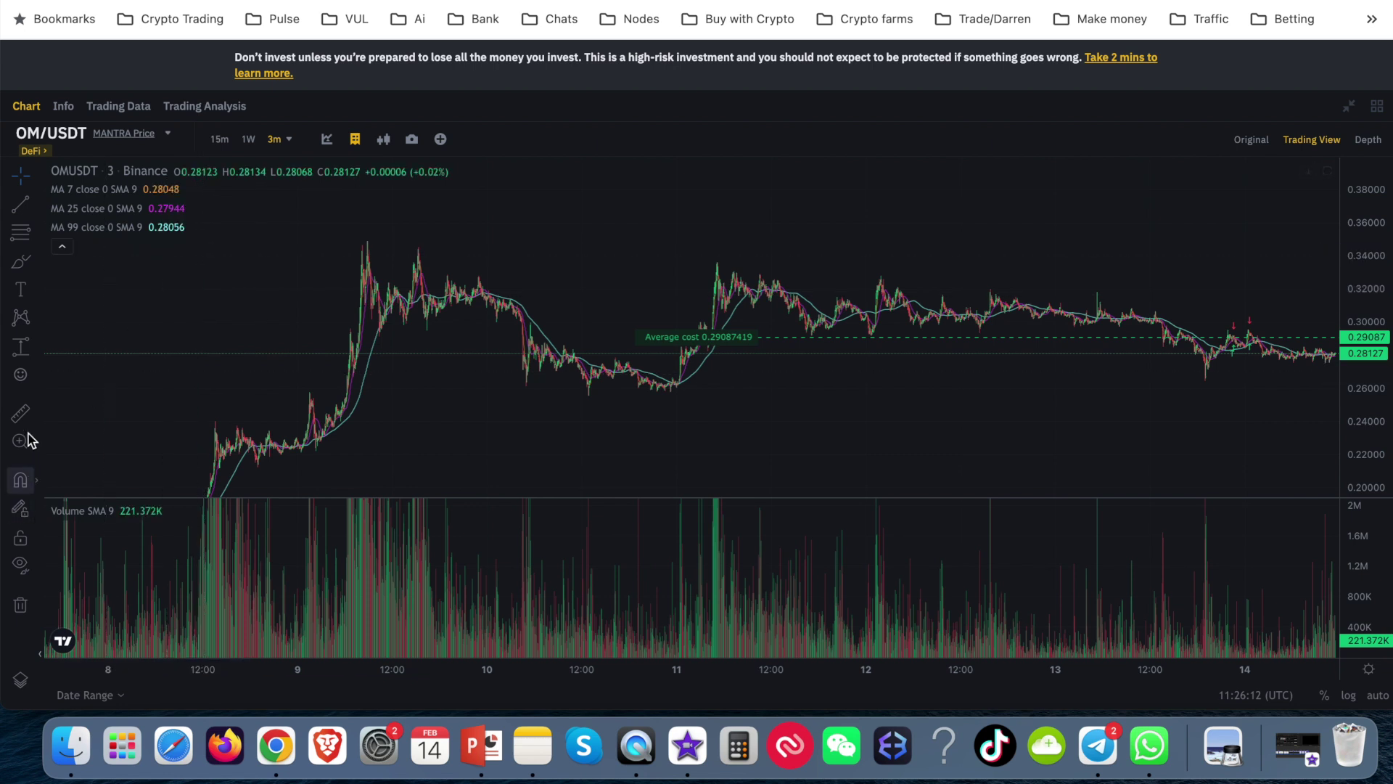
click(39, 351)
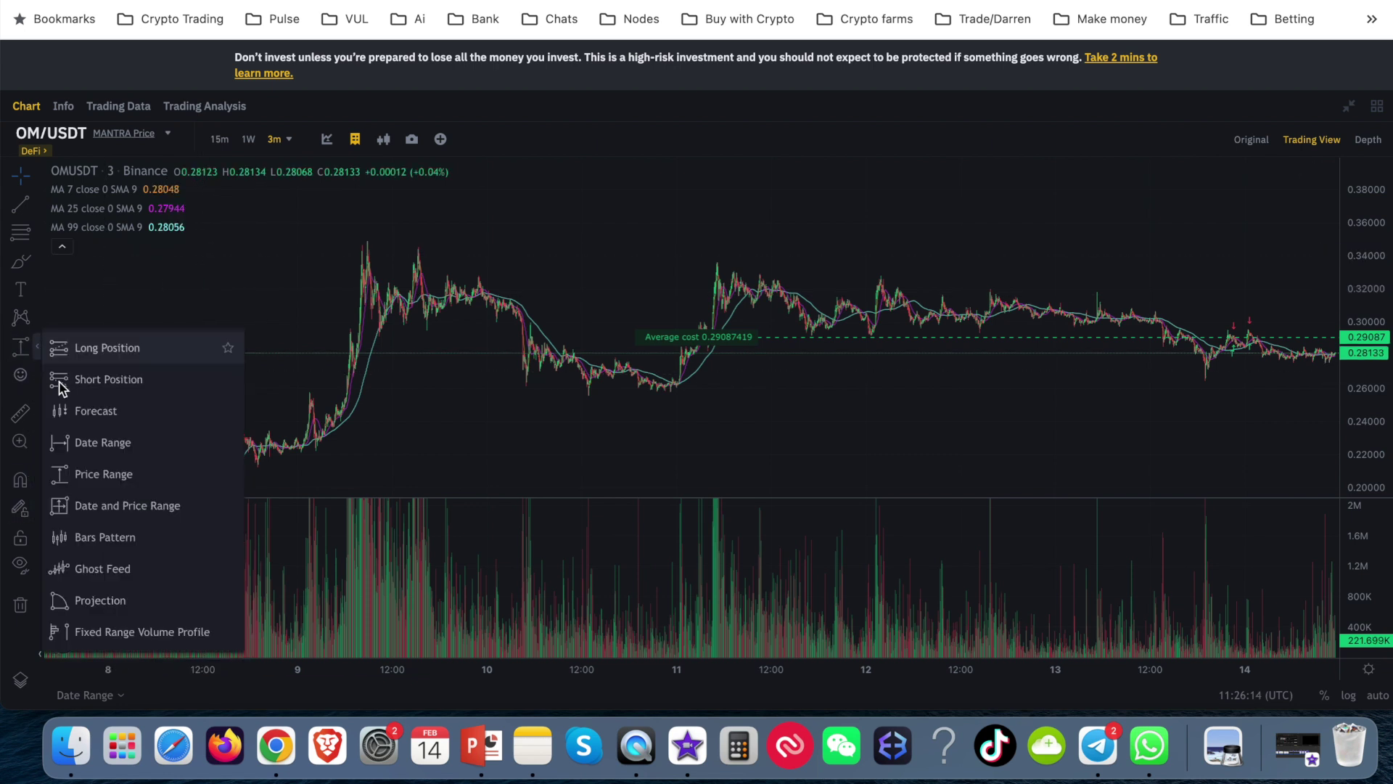
click(109, 476)
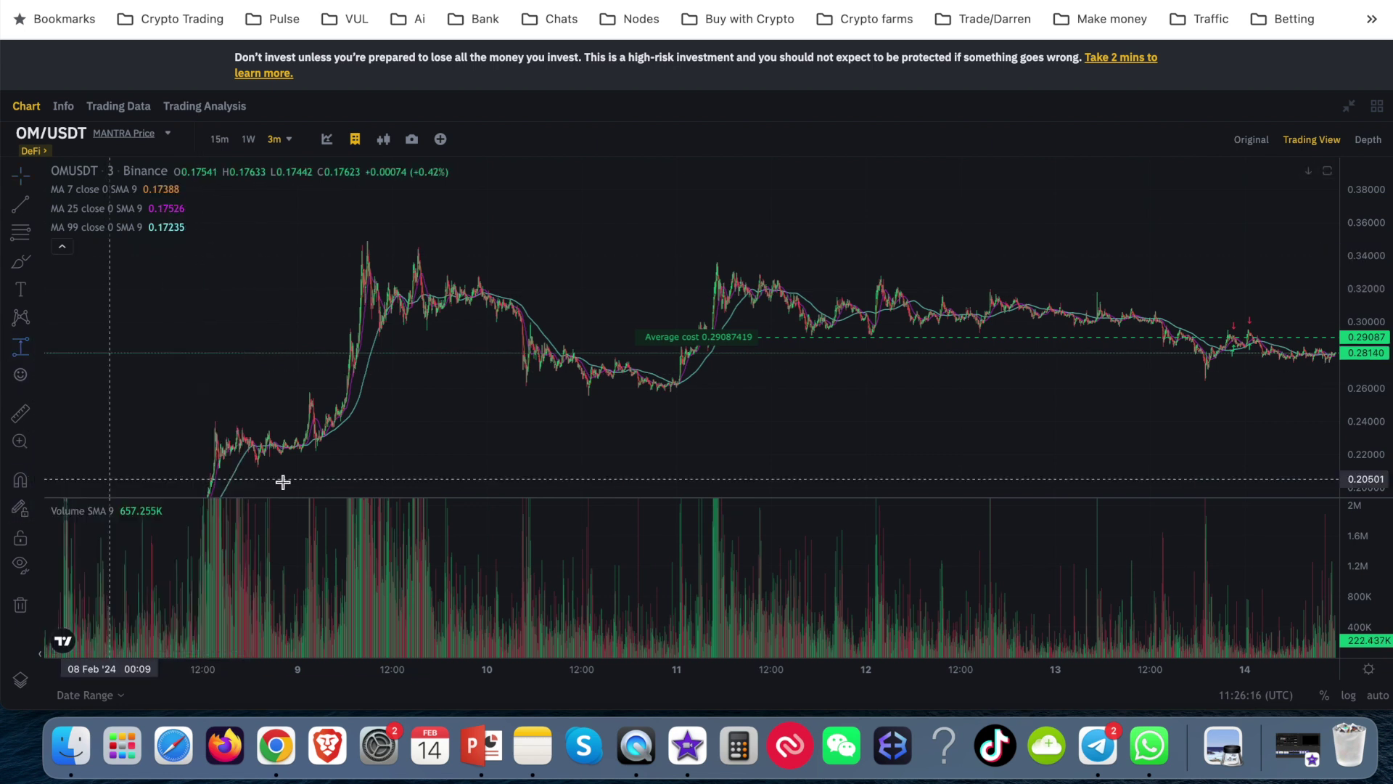
click(659, 387)
click(692, 348)
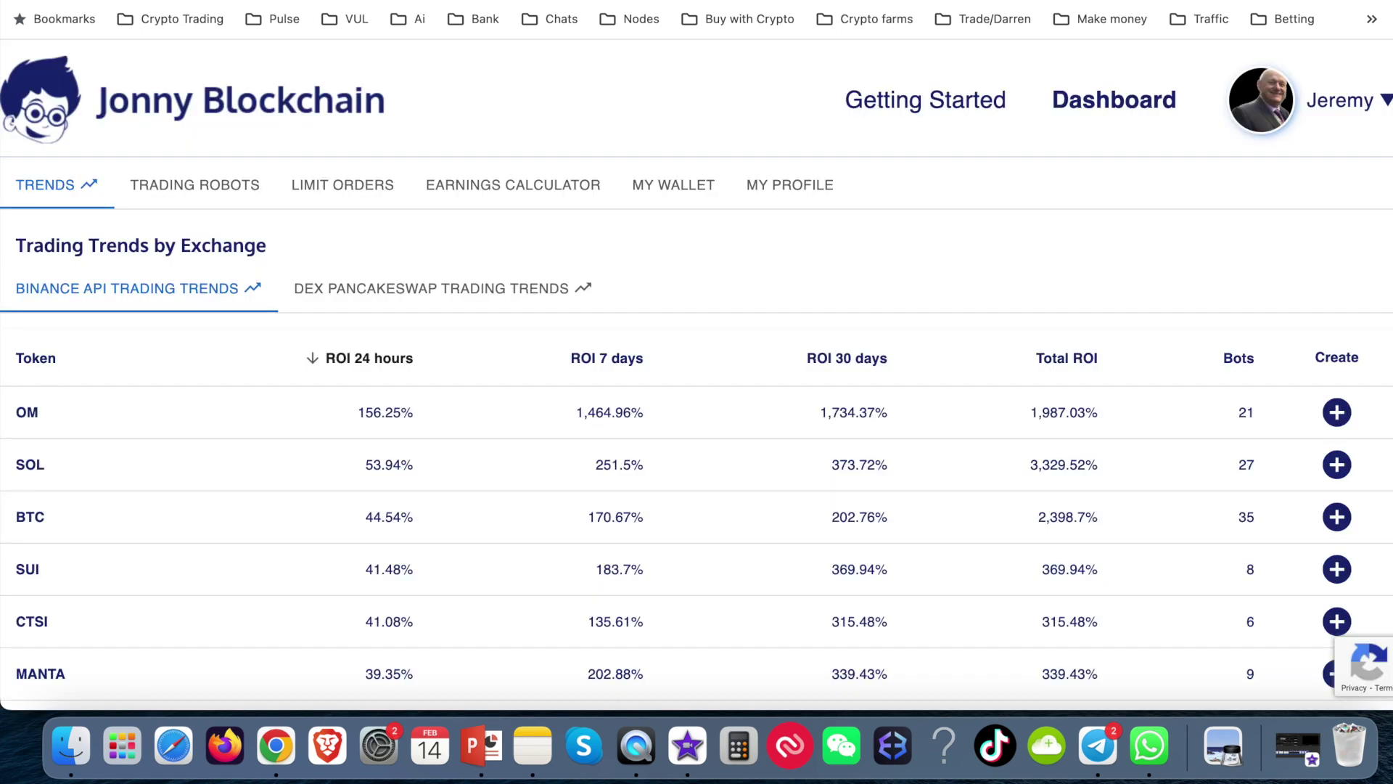
On the Jonny Blockchain trends page, start a new trading robot for OM and turn on Expert Mode.
scroll(275, 367, up, 1)
scroll(1331, 412, down, 1)
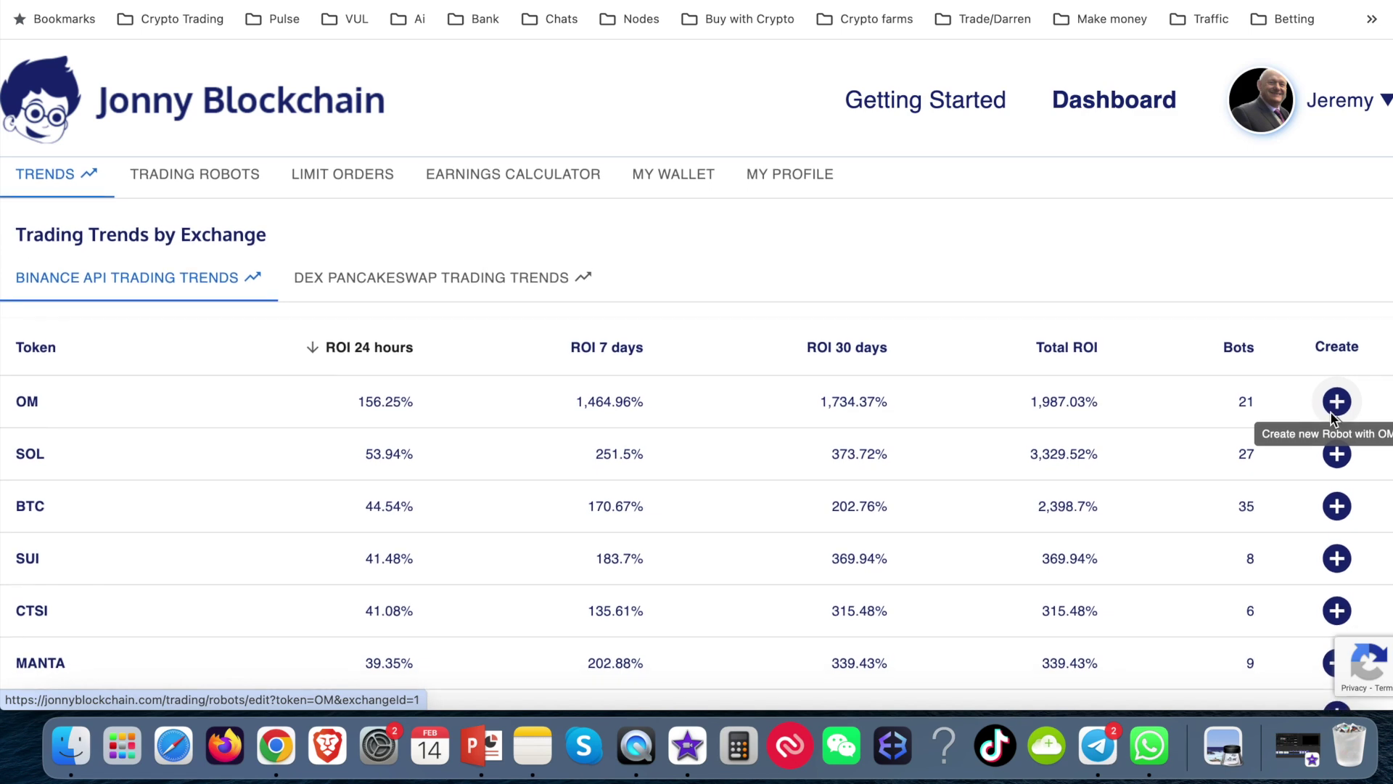
click(1334, 410)
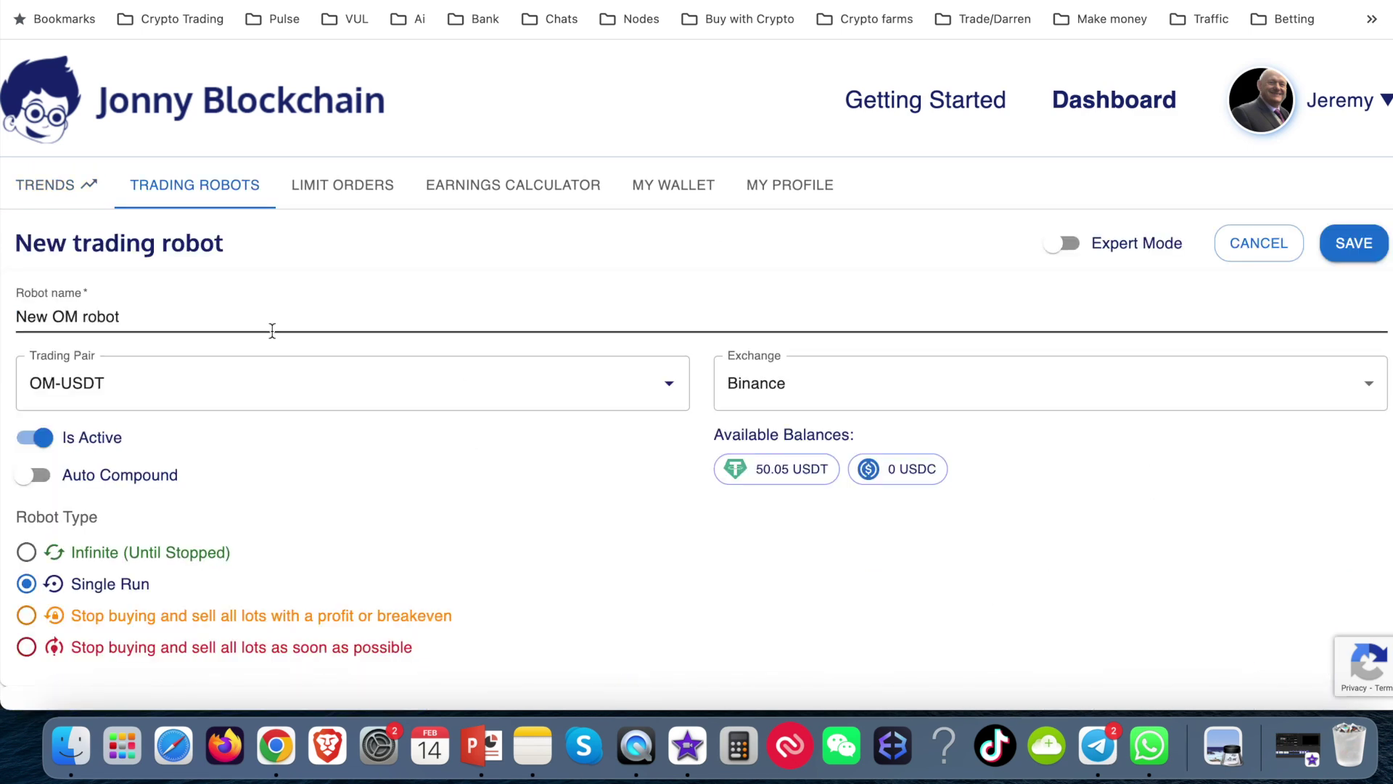
scroll(659, 590, down, 3)
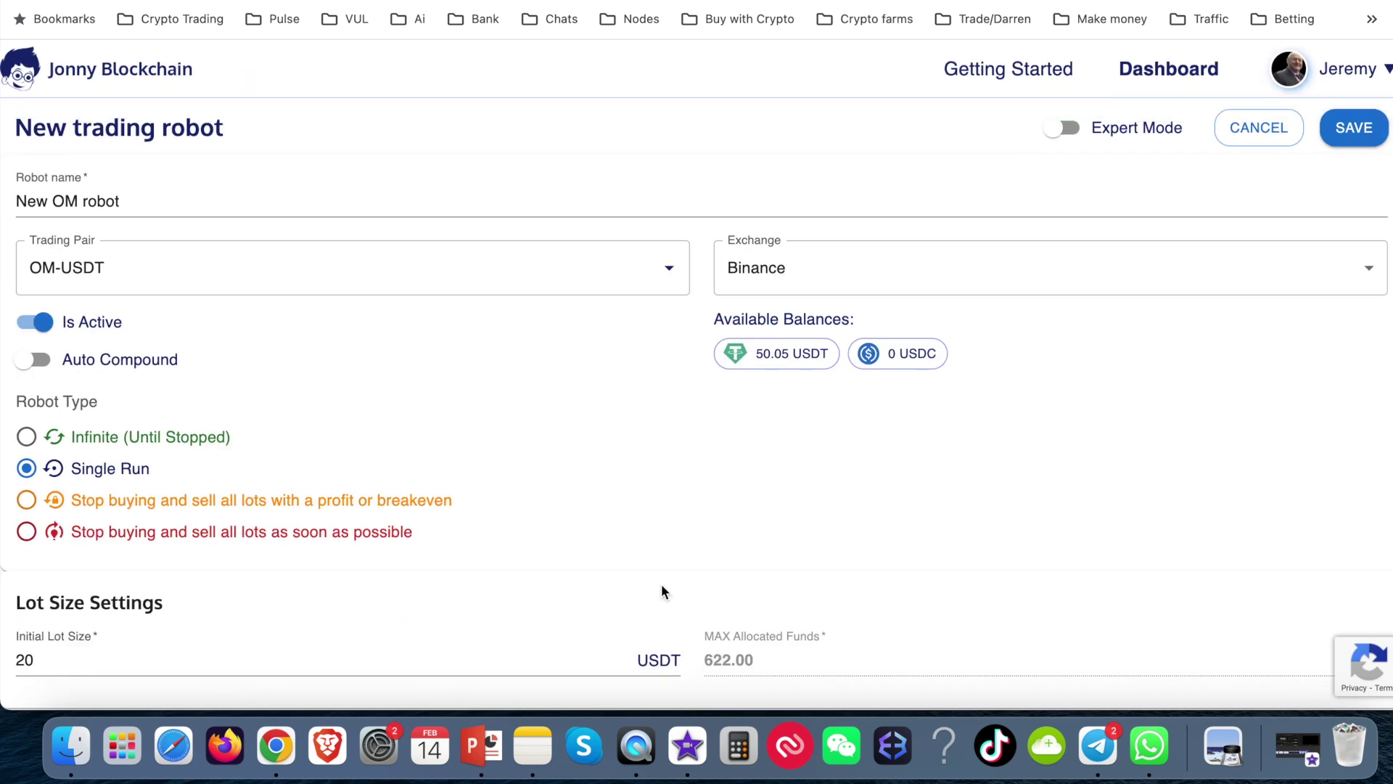
scroll(507, 472, up, 2)
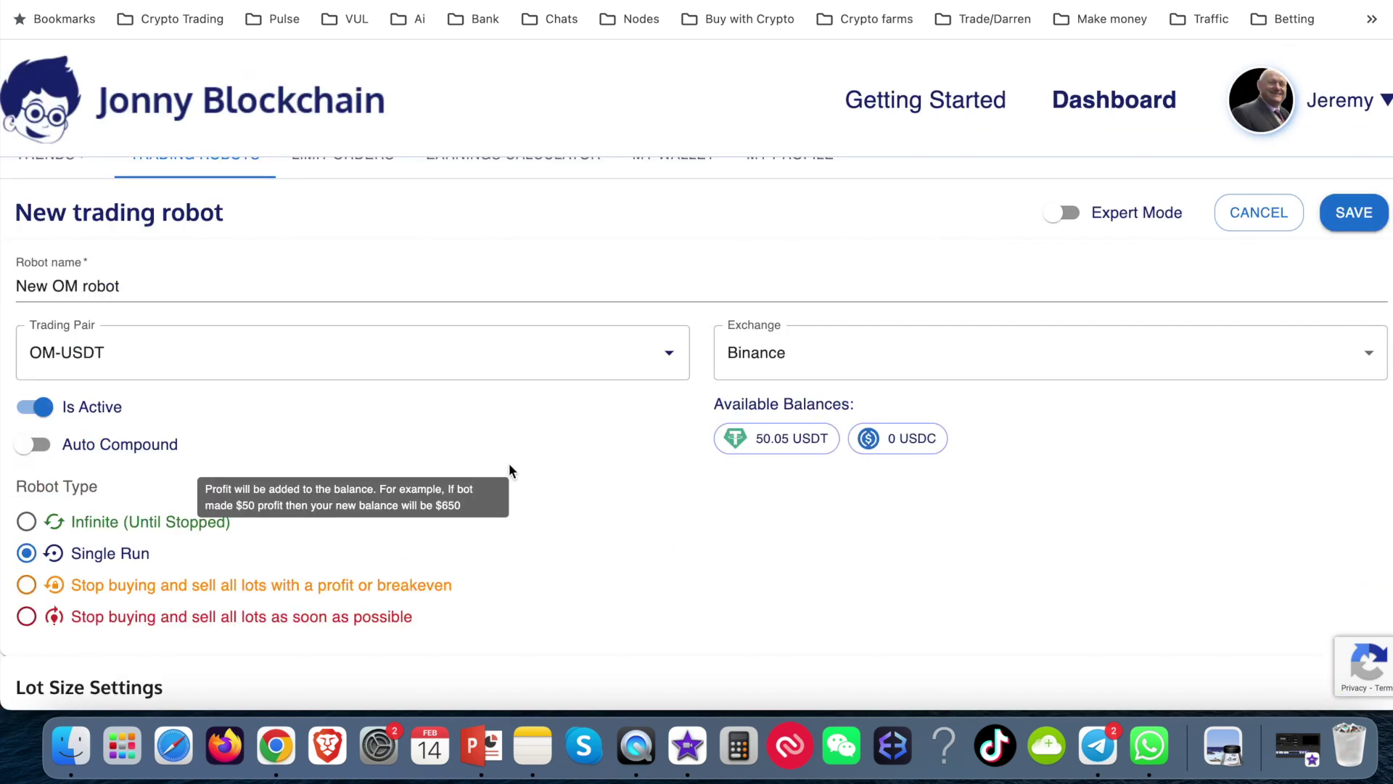
click(1072, 213)
In the Strategy Editor, delete every lot below lot 1, keeping only lots 0 and 1.
scroll(932, 573, down, 2)
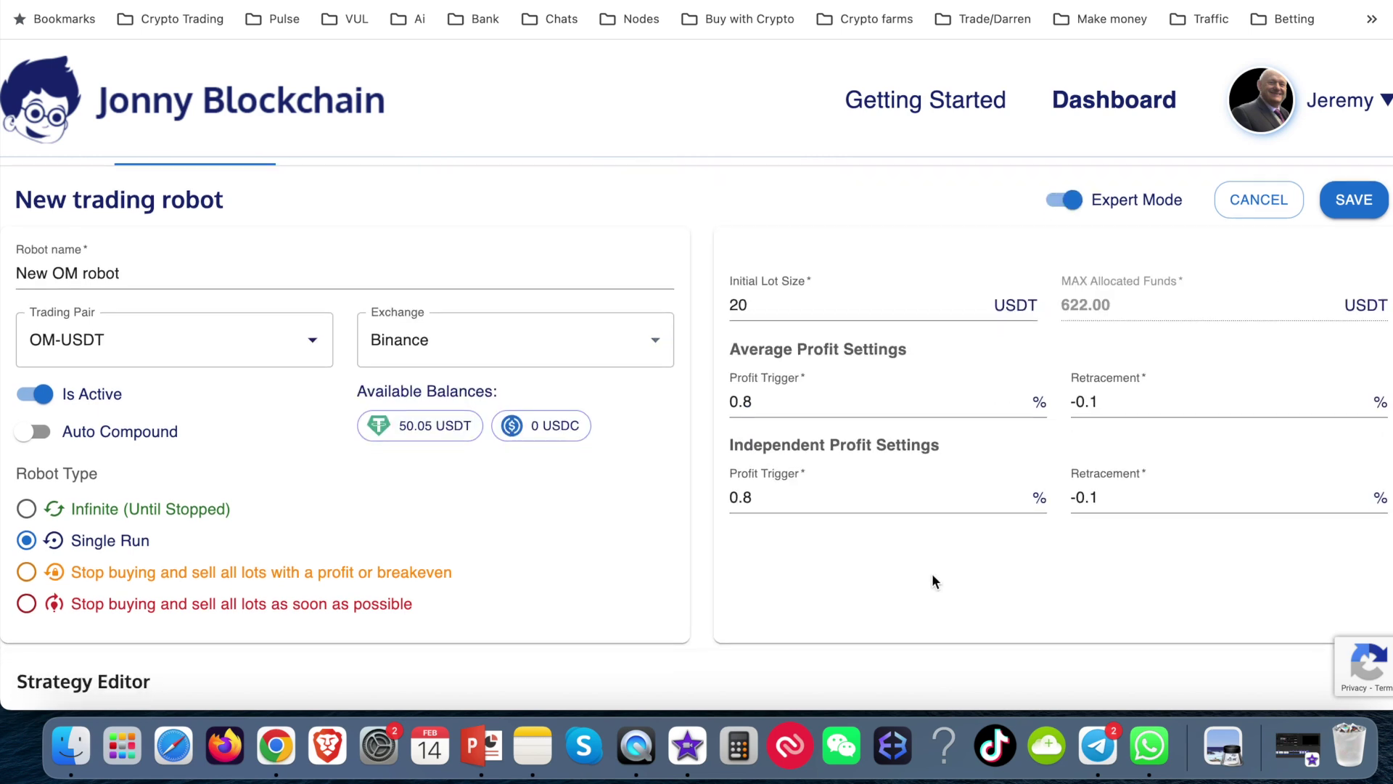
scroll(932, 573, down, 5)
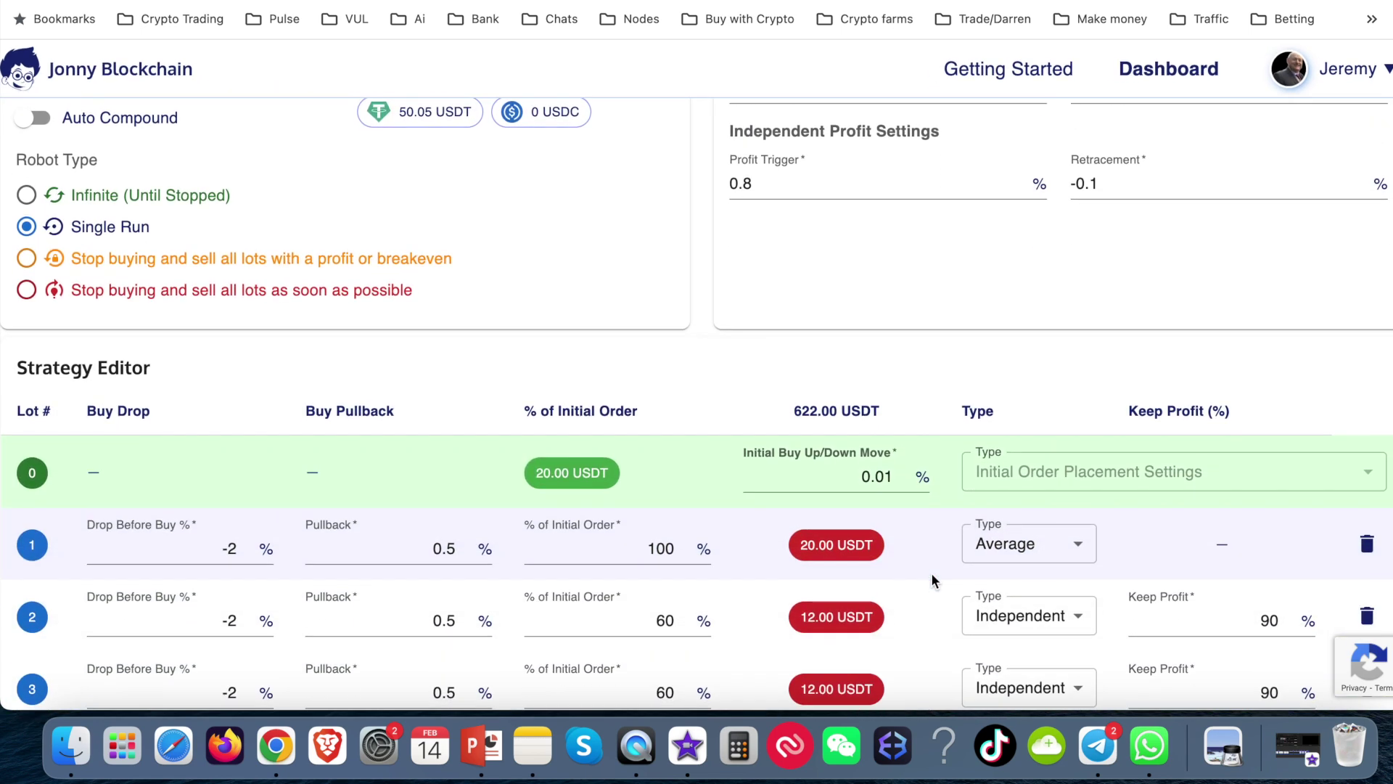
scroll(934, 580, down, 2)
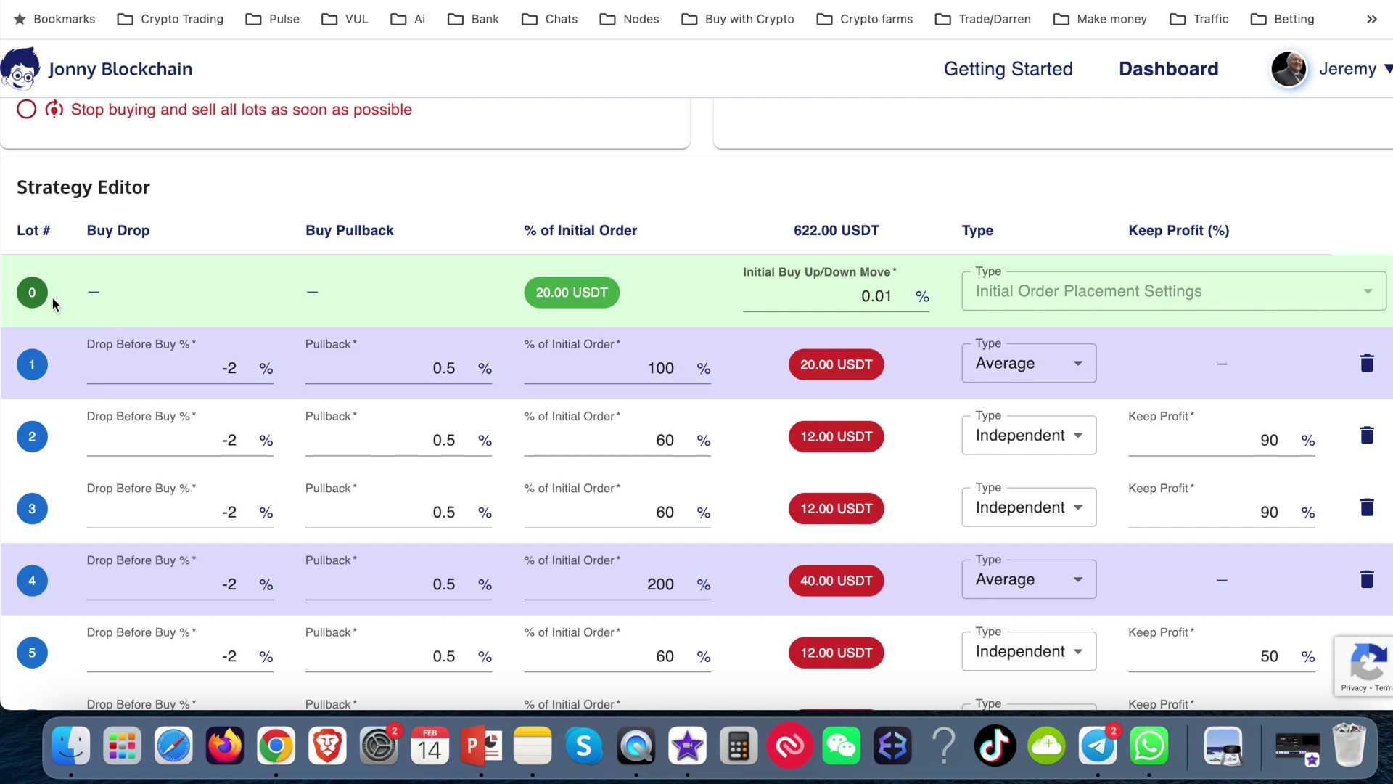
click(1367, 445)
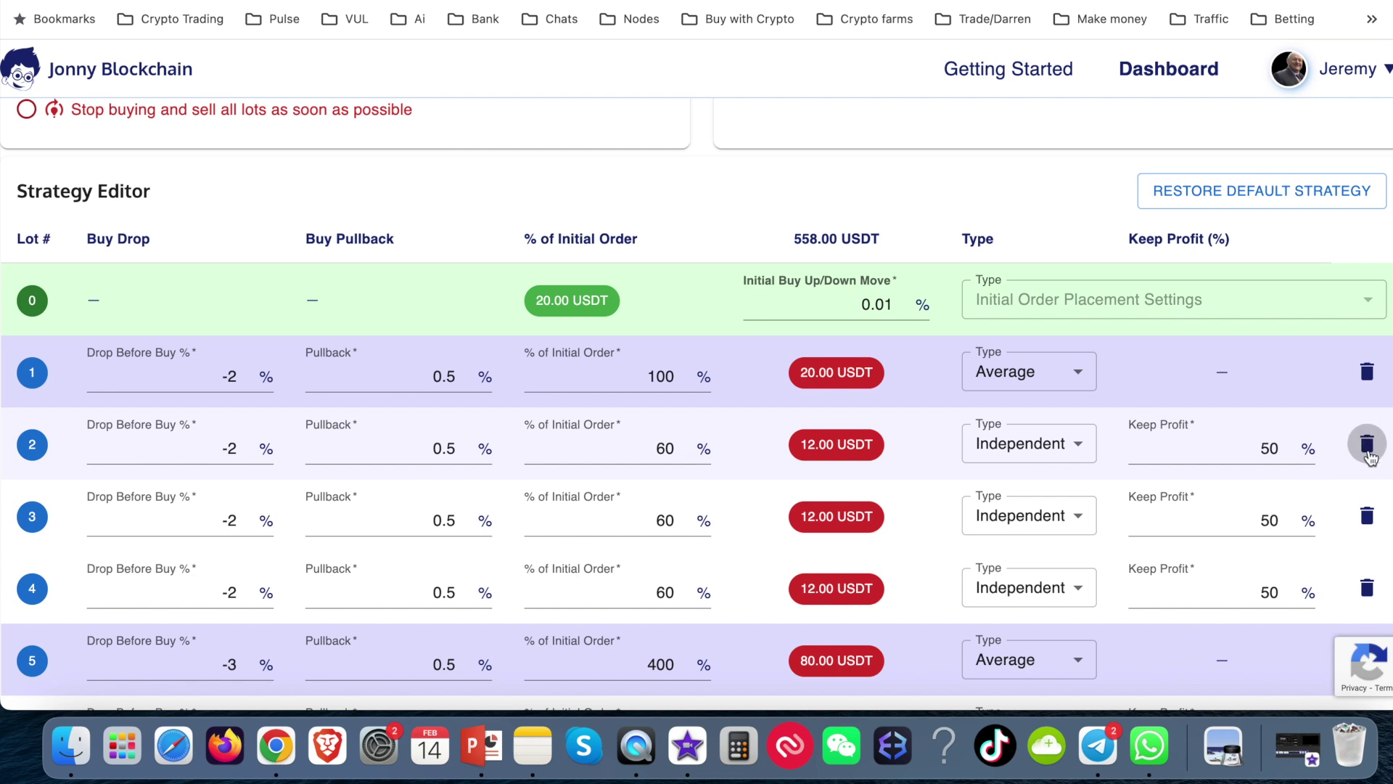
click(1368, 451)
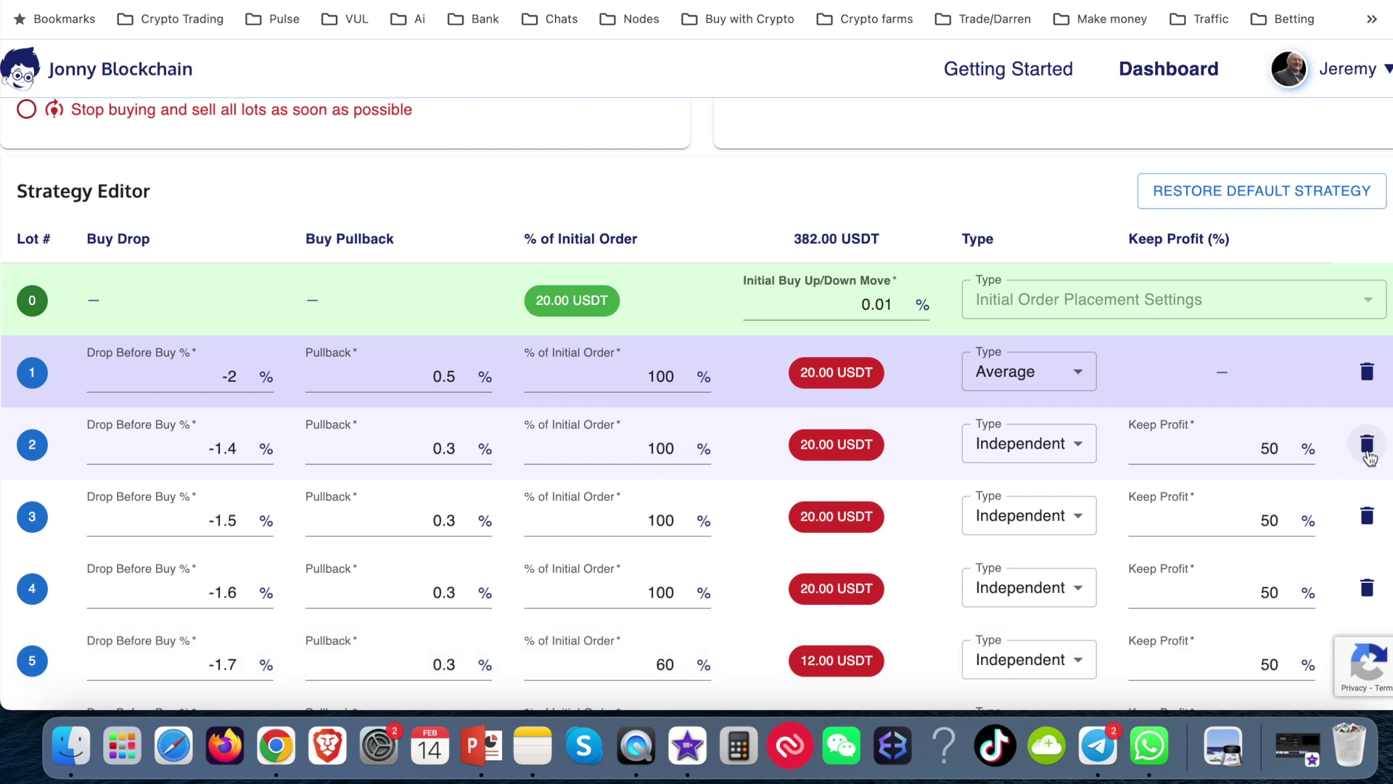
click(1366, 446)
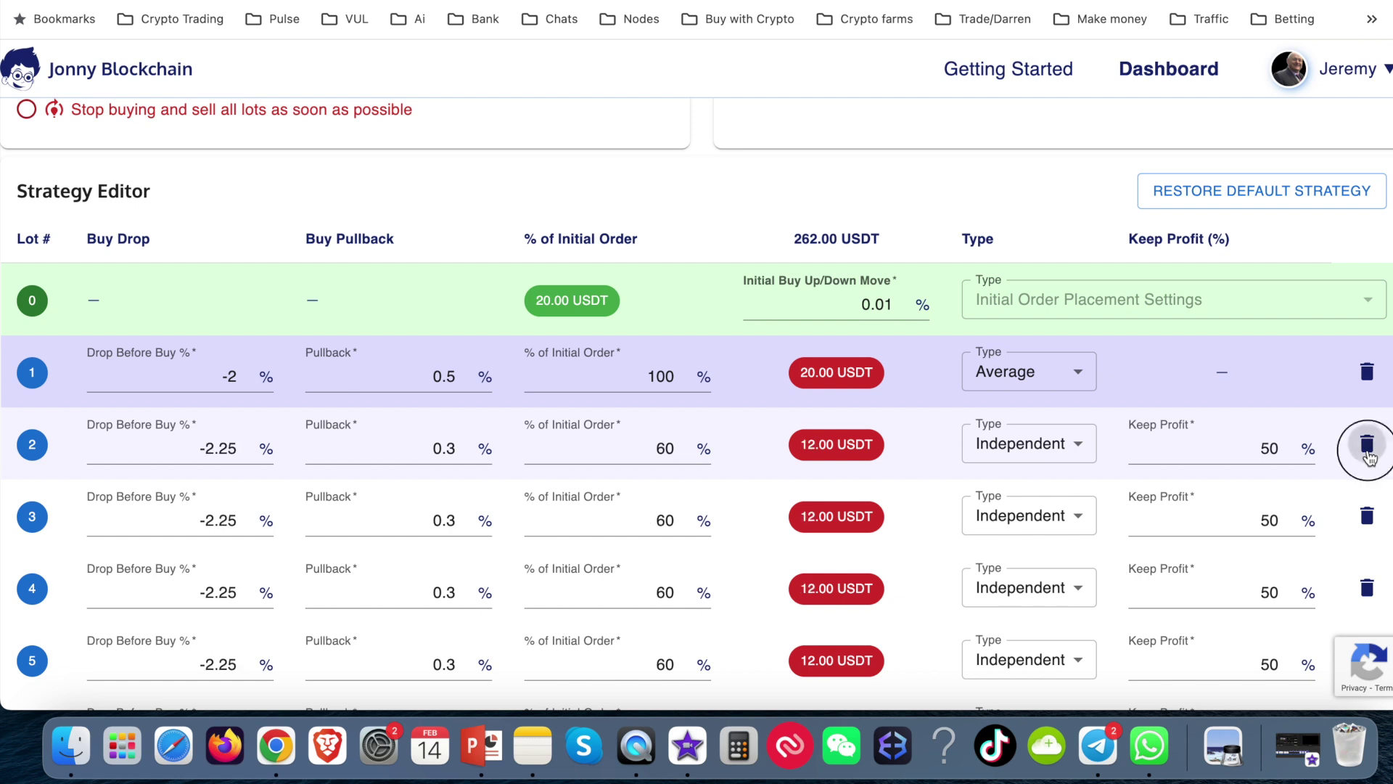
click(1367, 446)
click(1367, 445)
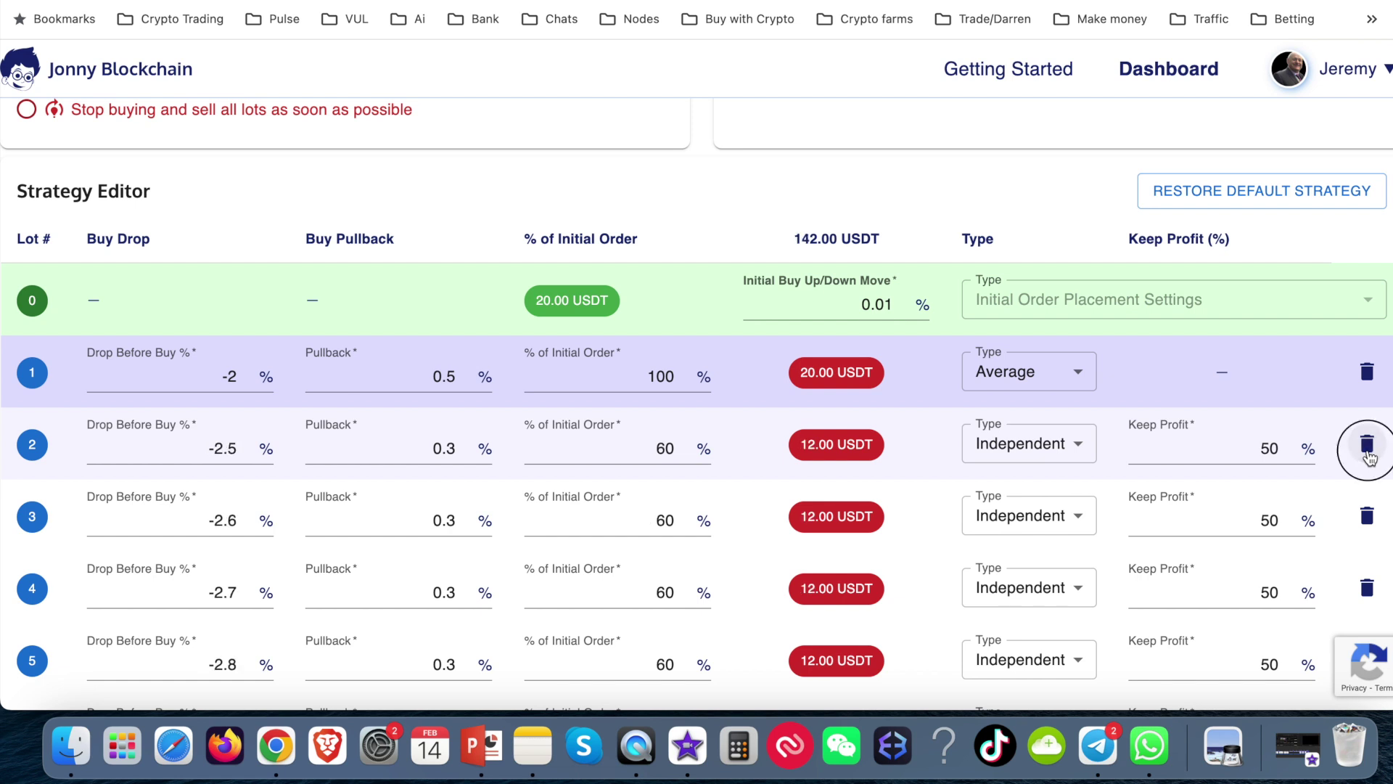
click(1367, 445)
click(1367, 445)
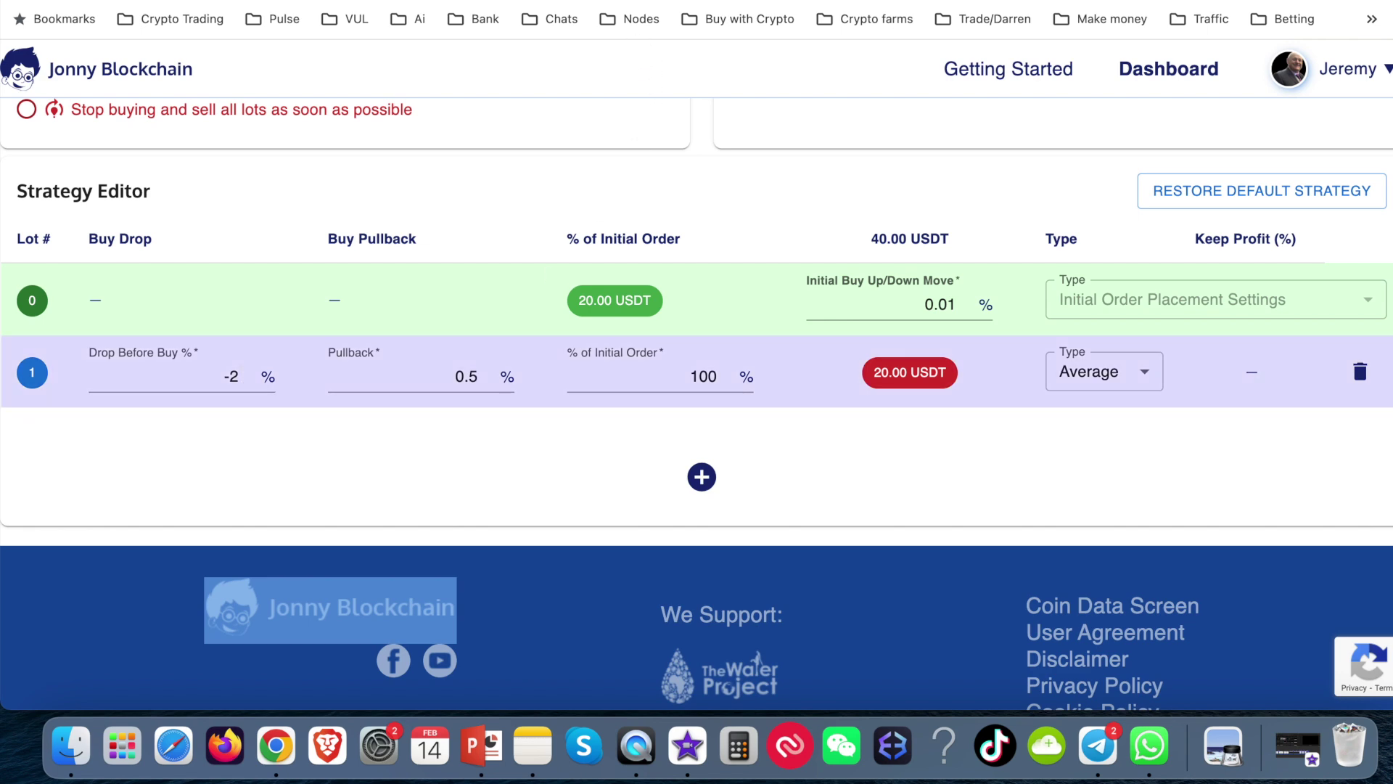
Check the price range on the OM/USDT chart and set lot 1's Drop Before Buy to -25% in the Strategy Editor.
click(624, 9)
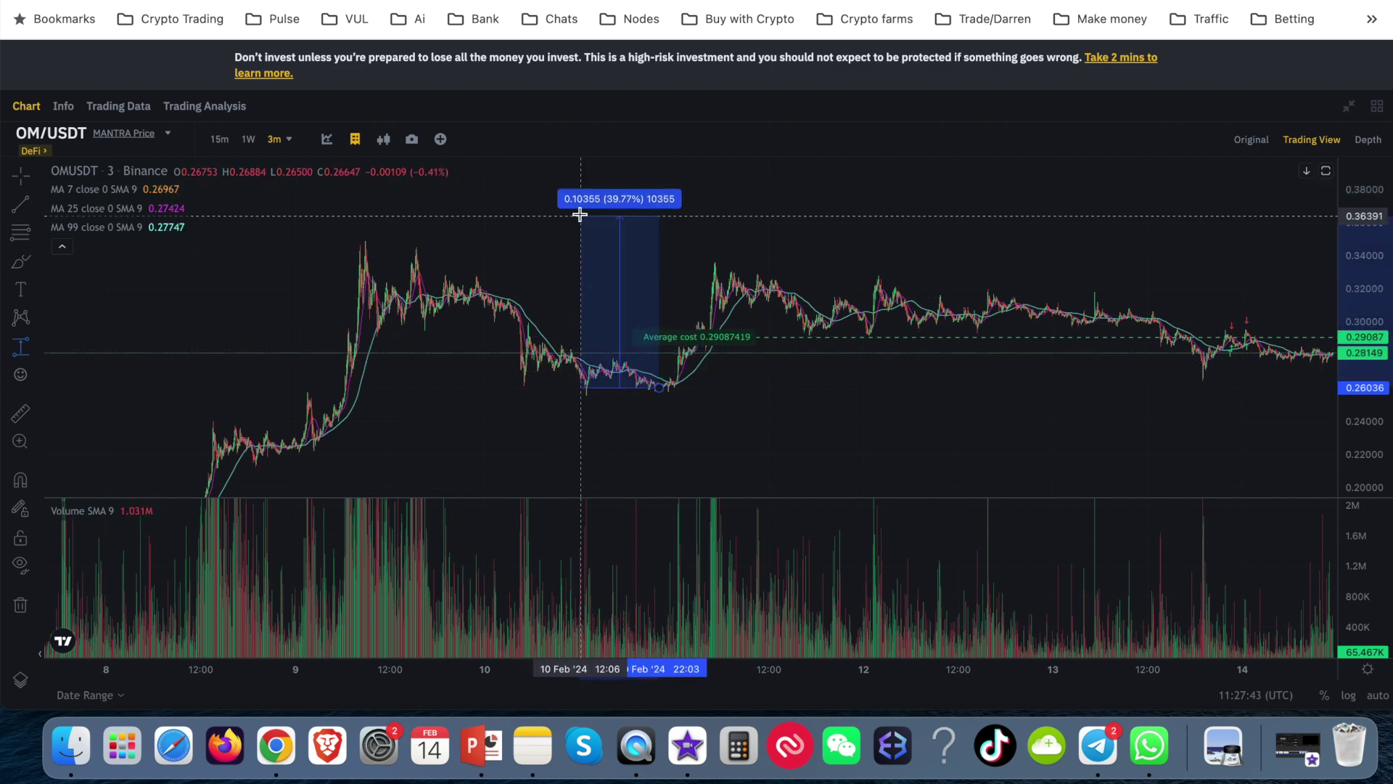
click(750, 266)
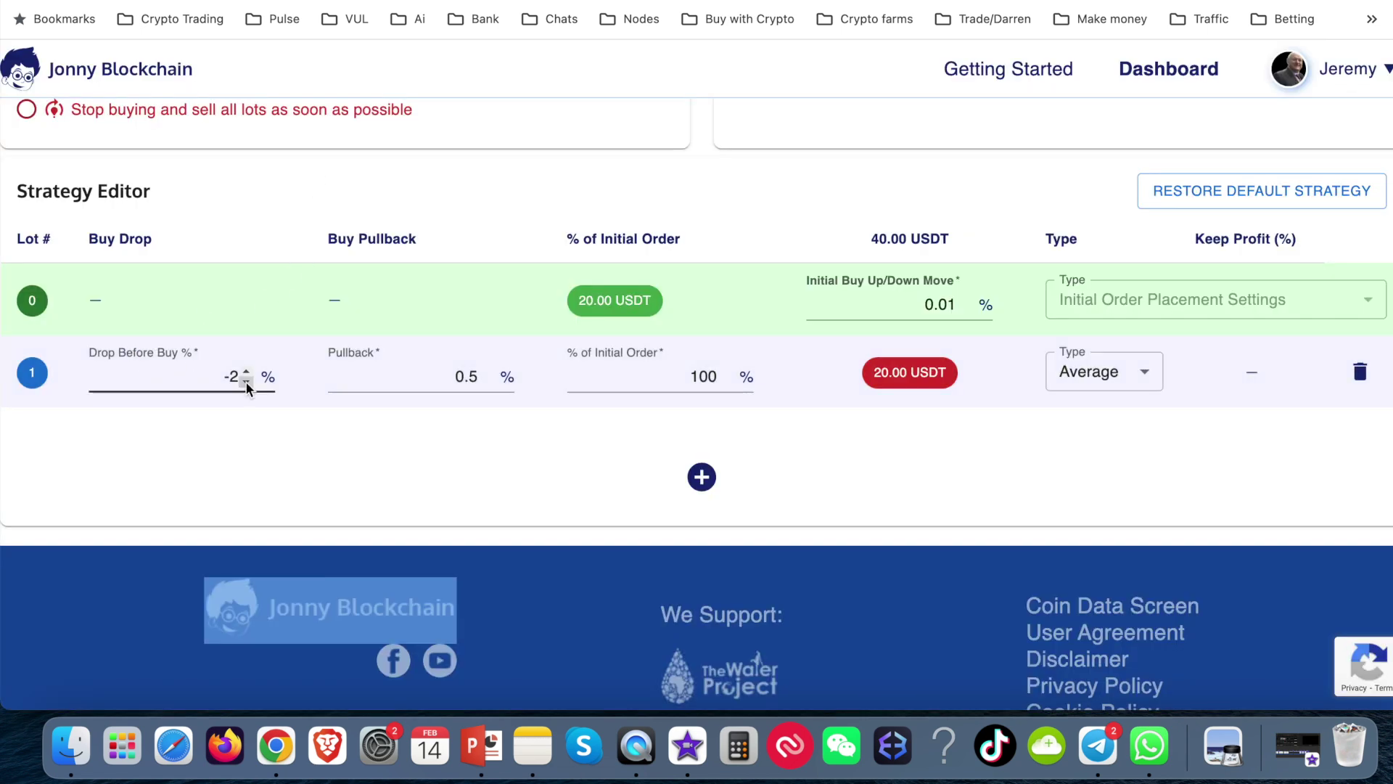
click(249, 384)
click(249, 384)
click(250, 384)
click(250, 384)
click(250, 384)
click(249, 385)
click(250, 384)
click(250, 385)
click(250, 385)
click(250, 385)
click(249, 385)
click(250, 384)
click(250, 384)
click(249, 384)
click(250, 384)
click(249, 384)
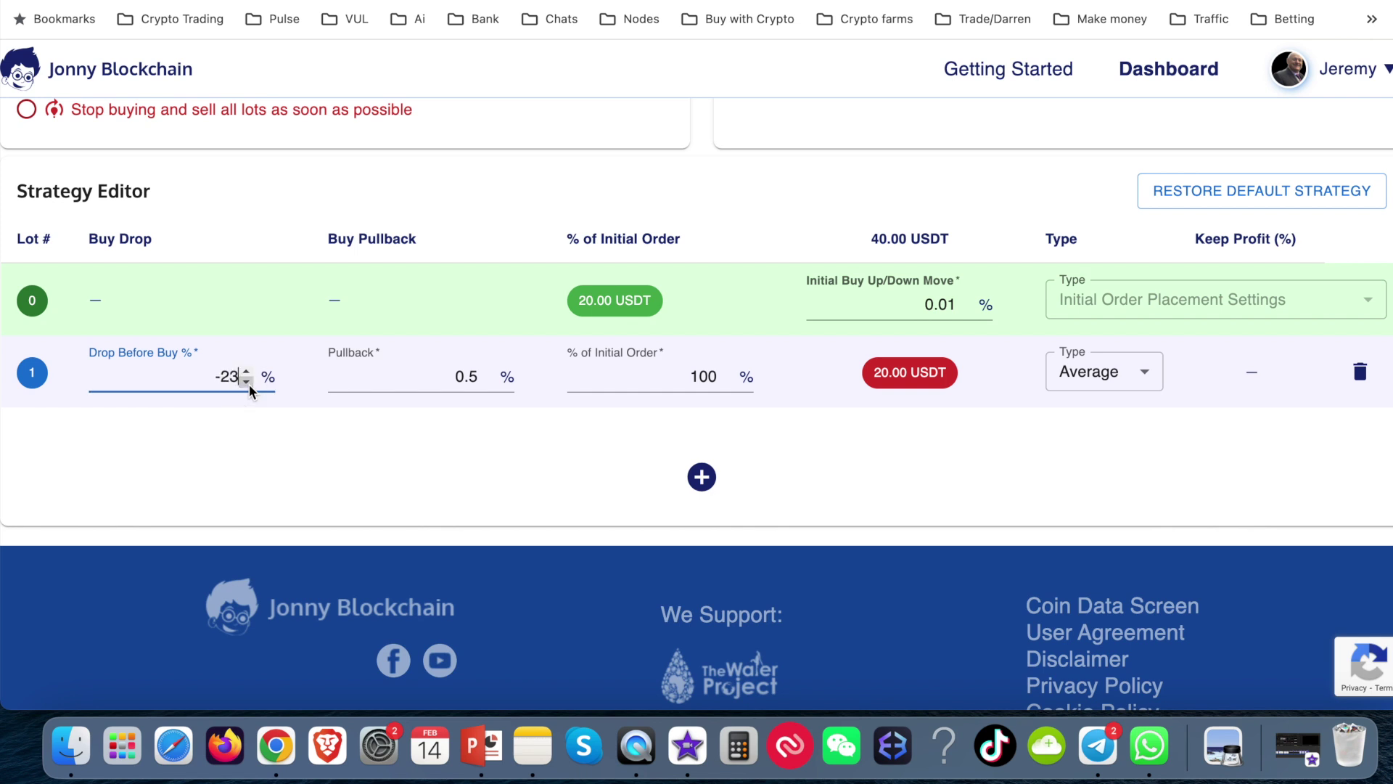
click(251, 428)
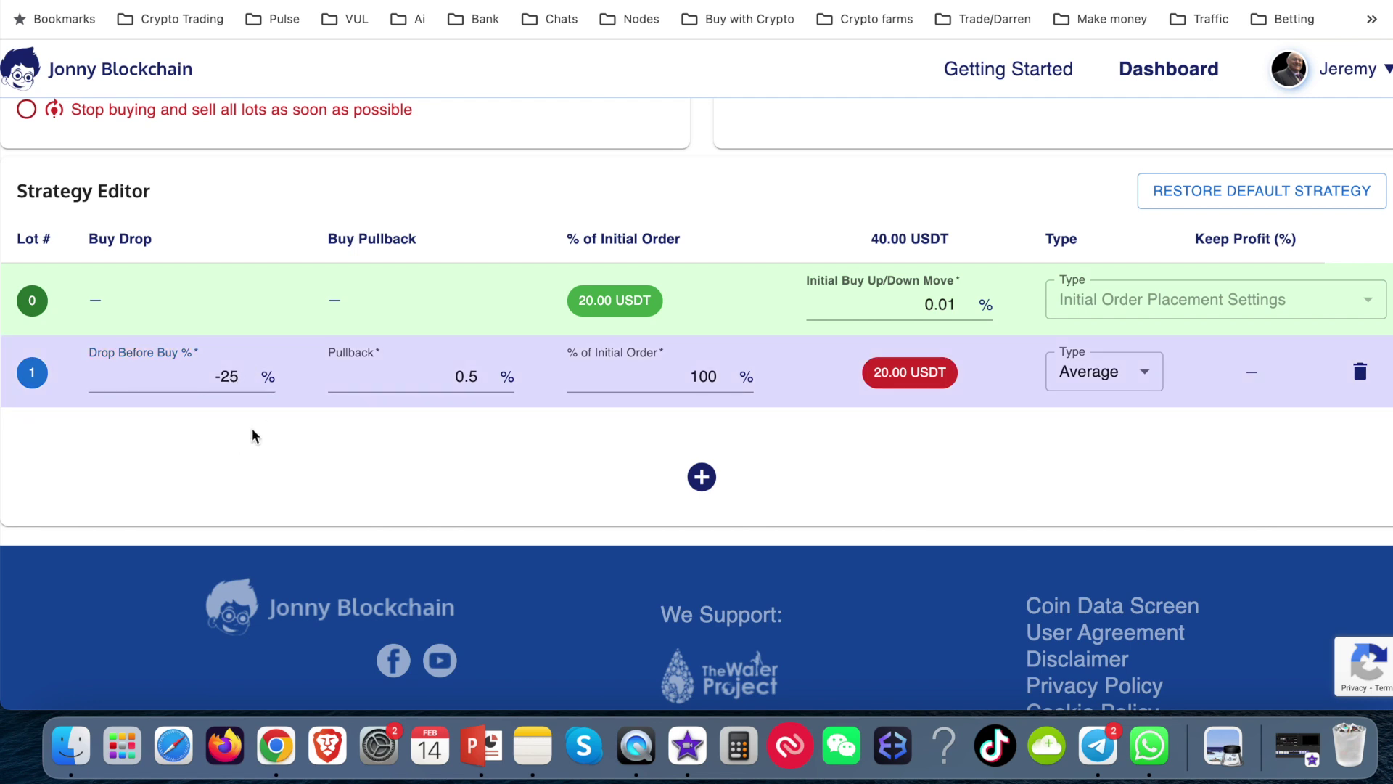
Set the robot's Initial Lot Size to 100.00 USDT.
scroll(570, 399, up, 5)
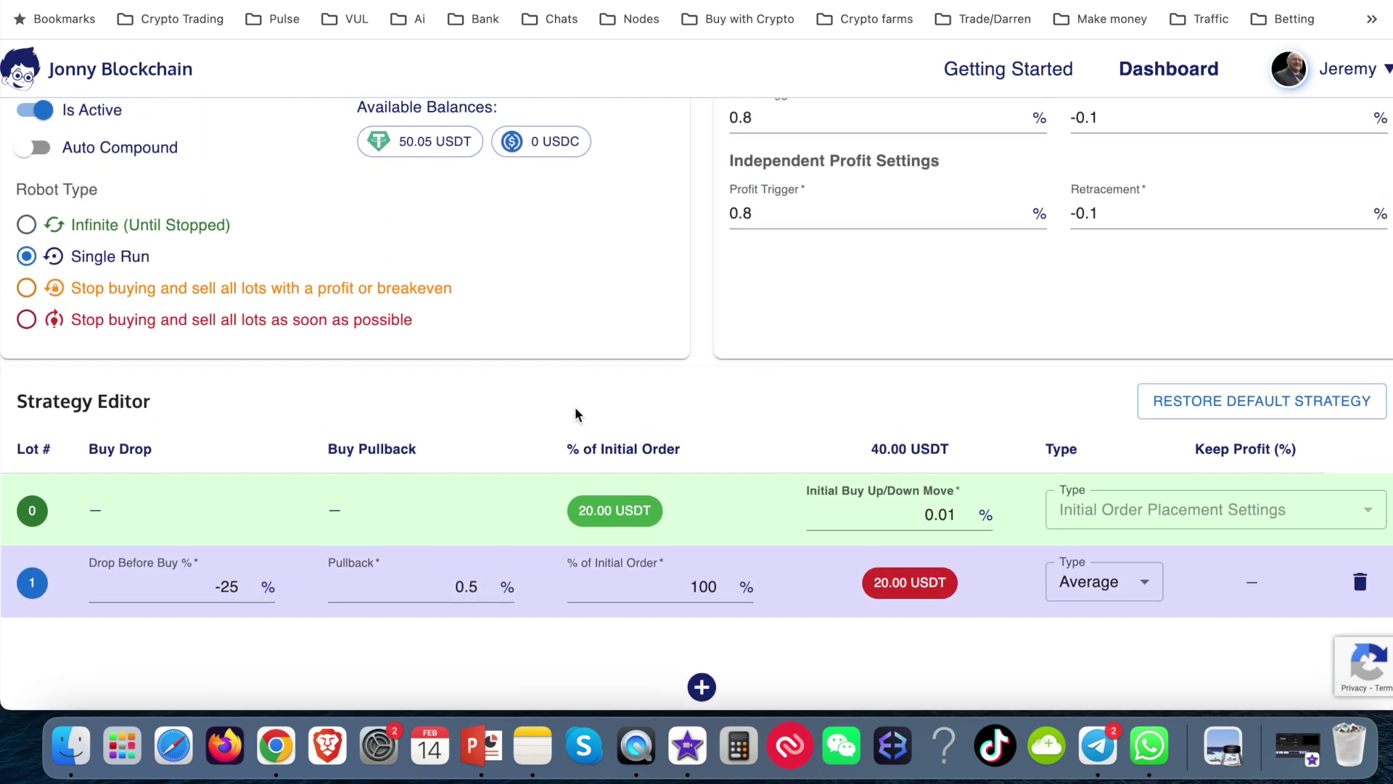
scroll(575, 410, down, 1)
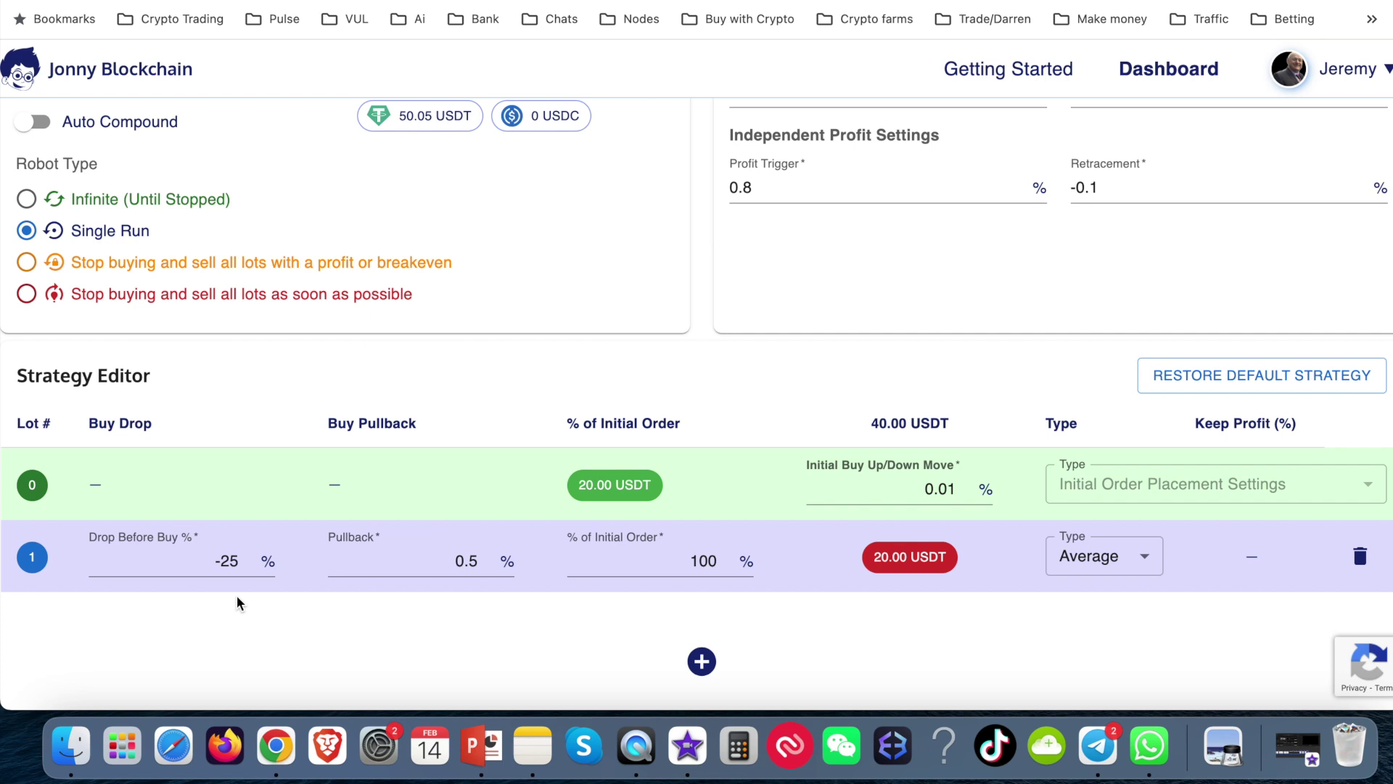
scroll(616, 355, up, 3)
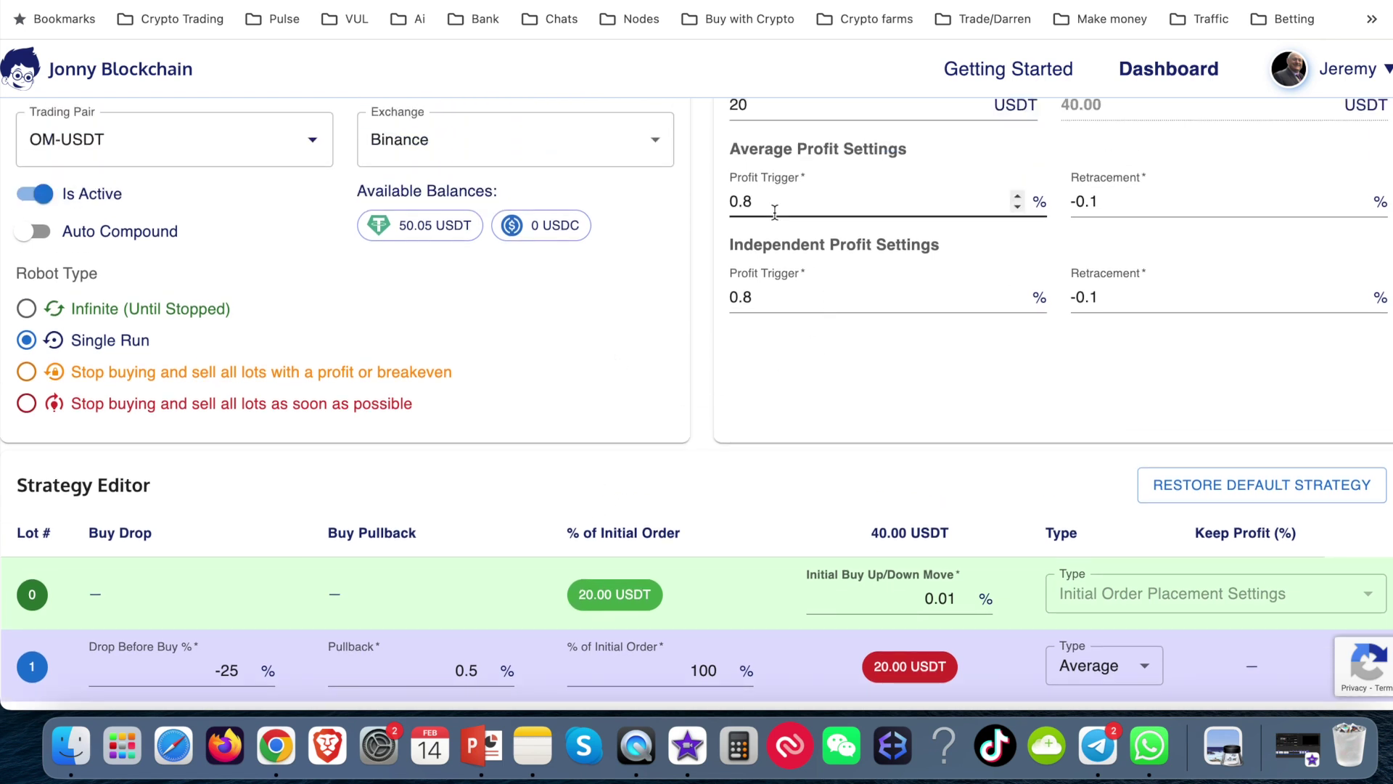
scroll(729, 173, up, 3)
click(739, 200)
double_click(740, 201)
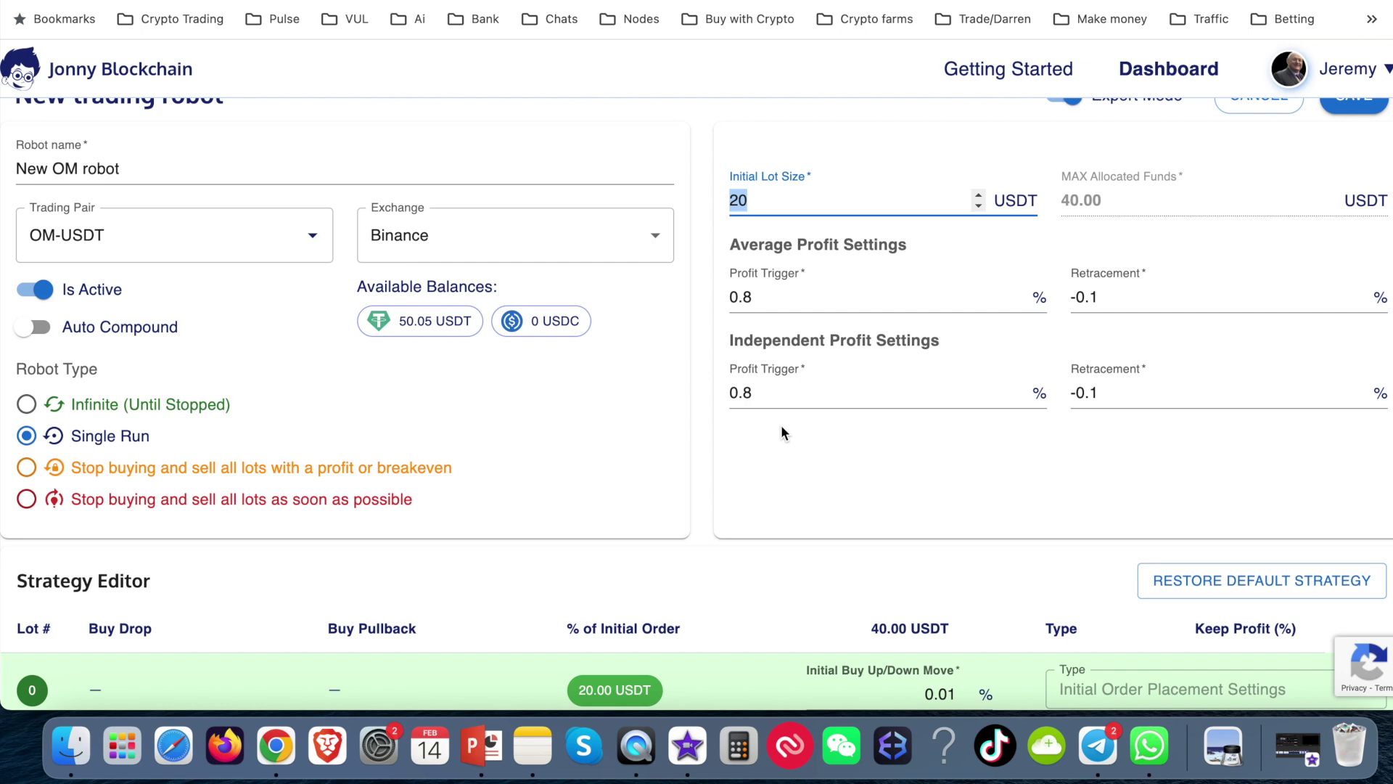
scroll(926, 452, up, 3)
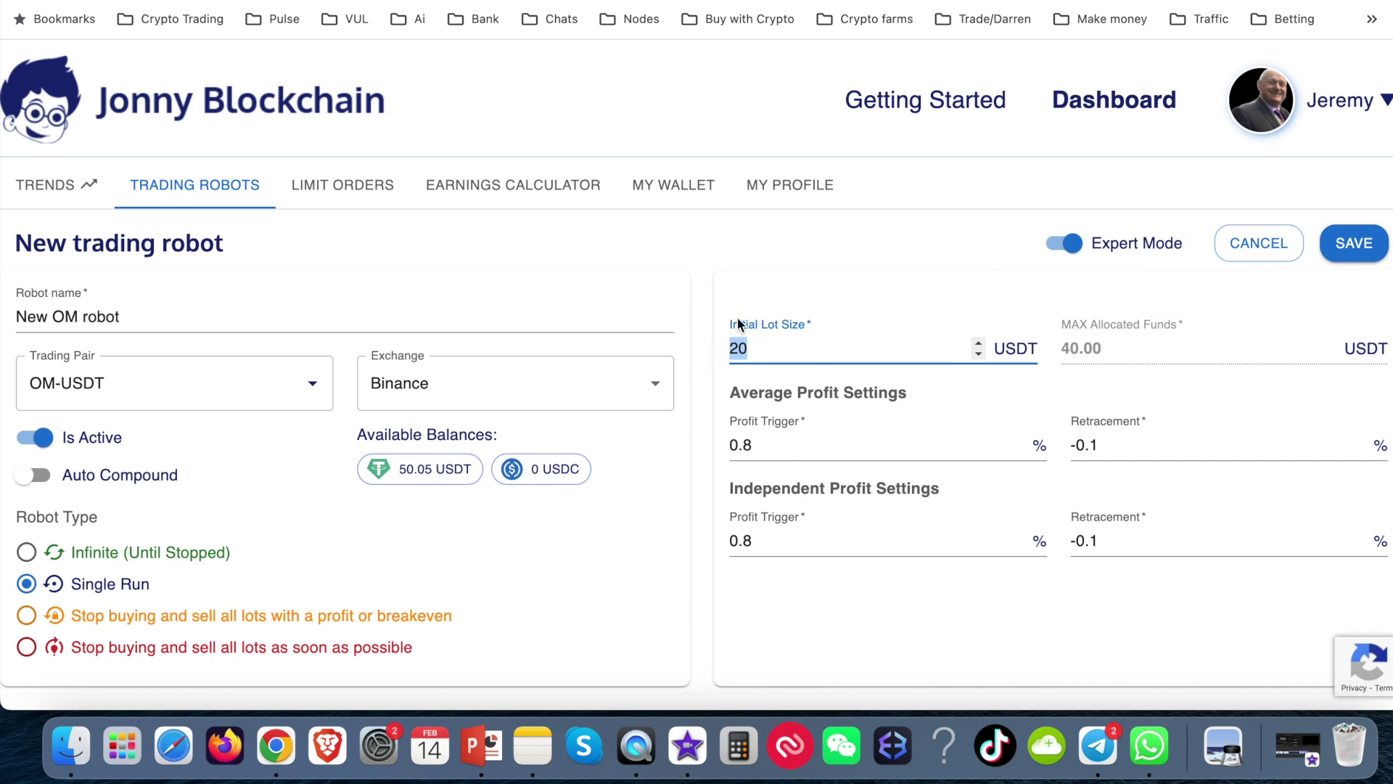
text(100.02)
key(BackSpace)
text(0)
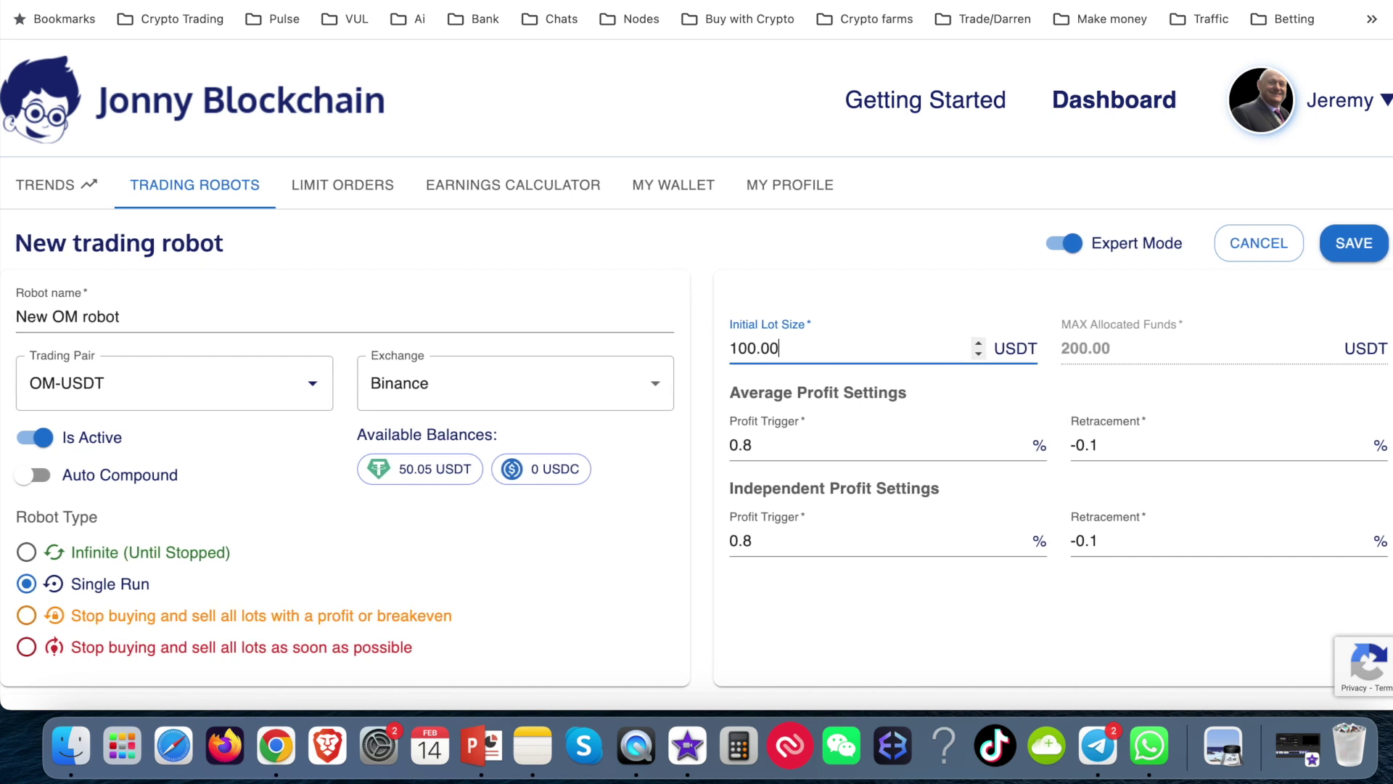
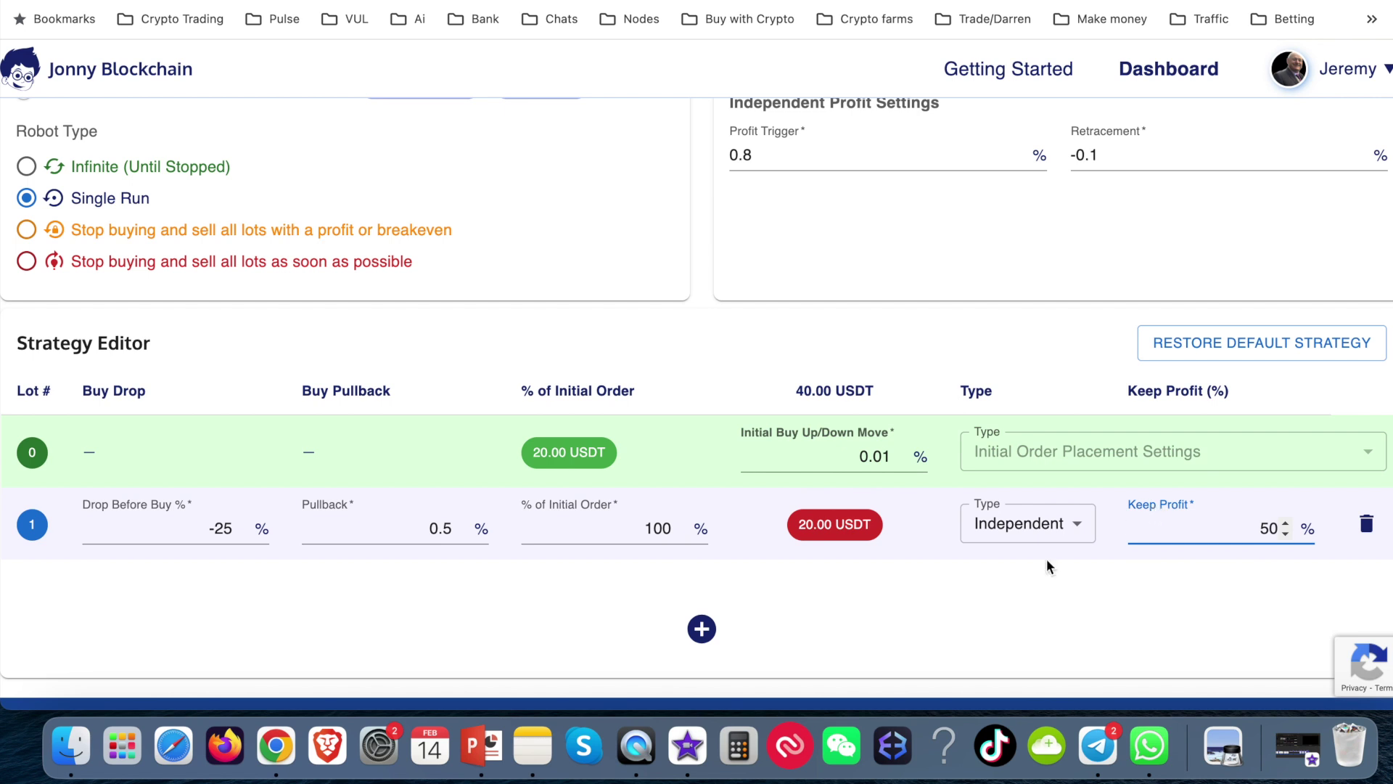
Set the Robot Type to Infinite (Until Stopped).
scroll(367, 274, up, 2)
click(26, 226)
scroll(329, 239, up, 2)
scroll(328, 240, up, 1)
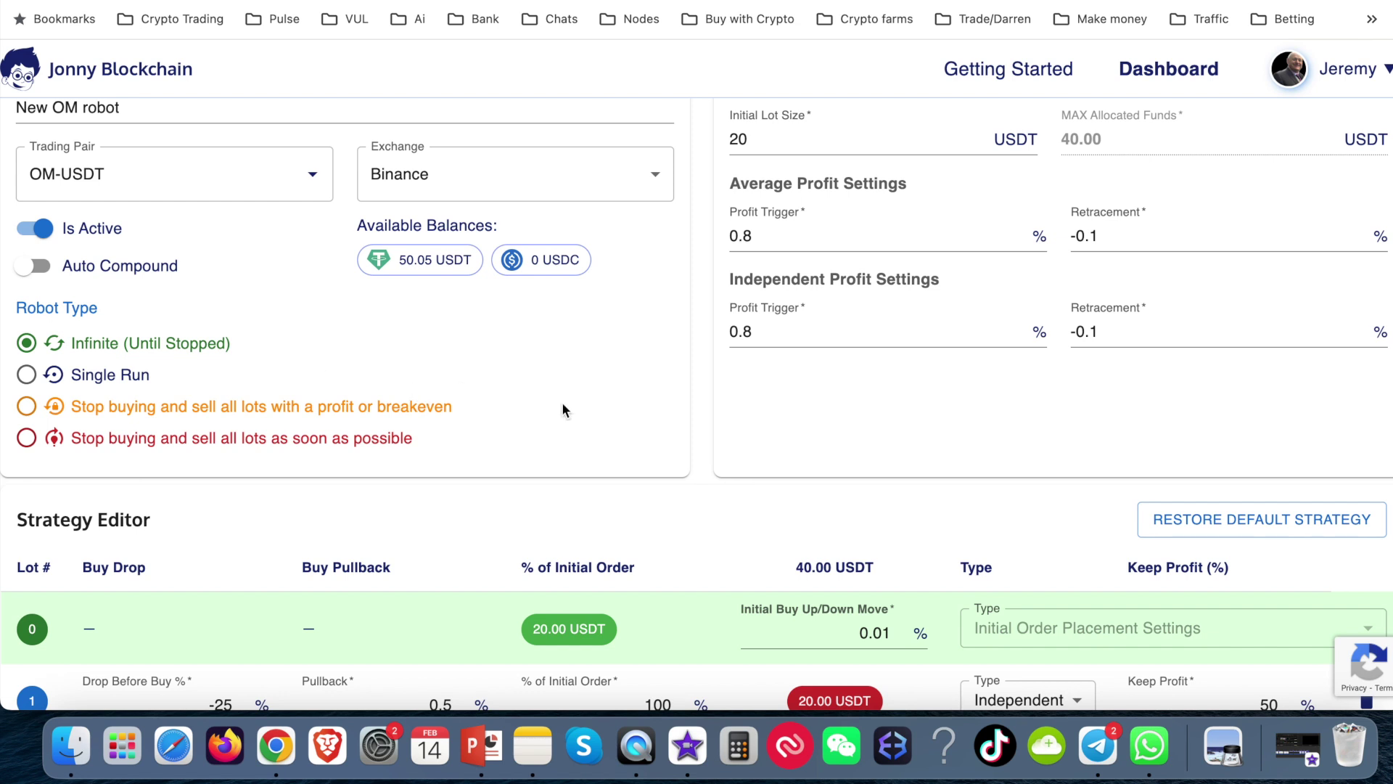
Rename the robot as "Lot 0 $20 Lot1".
scroll(562, 402, up, 3)
drag(140, 223, 3, 231)
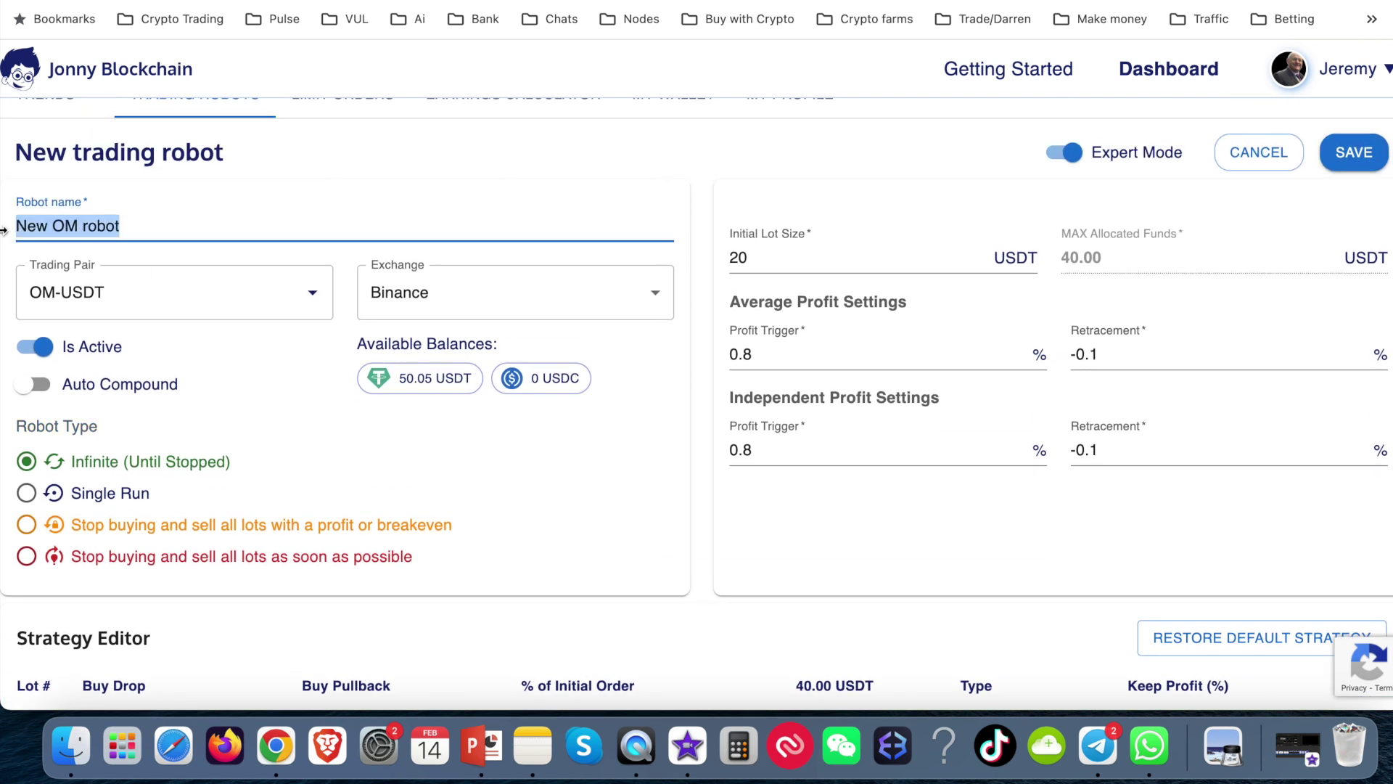
text(Lot)
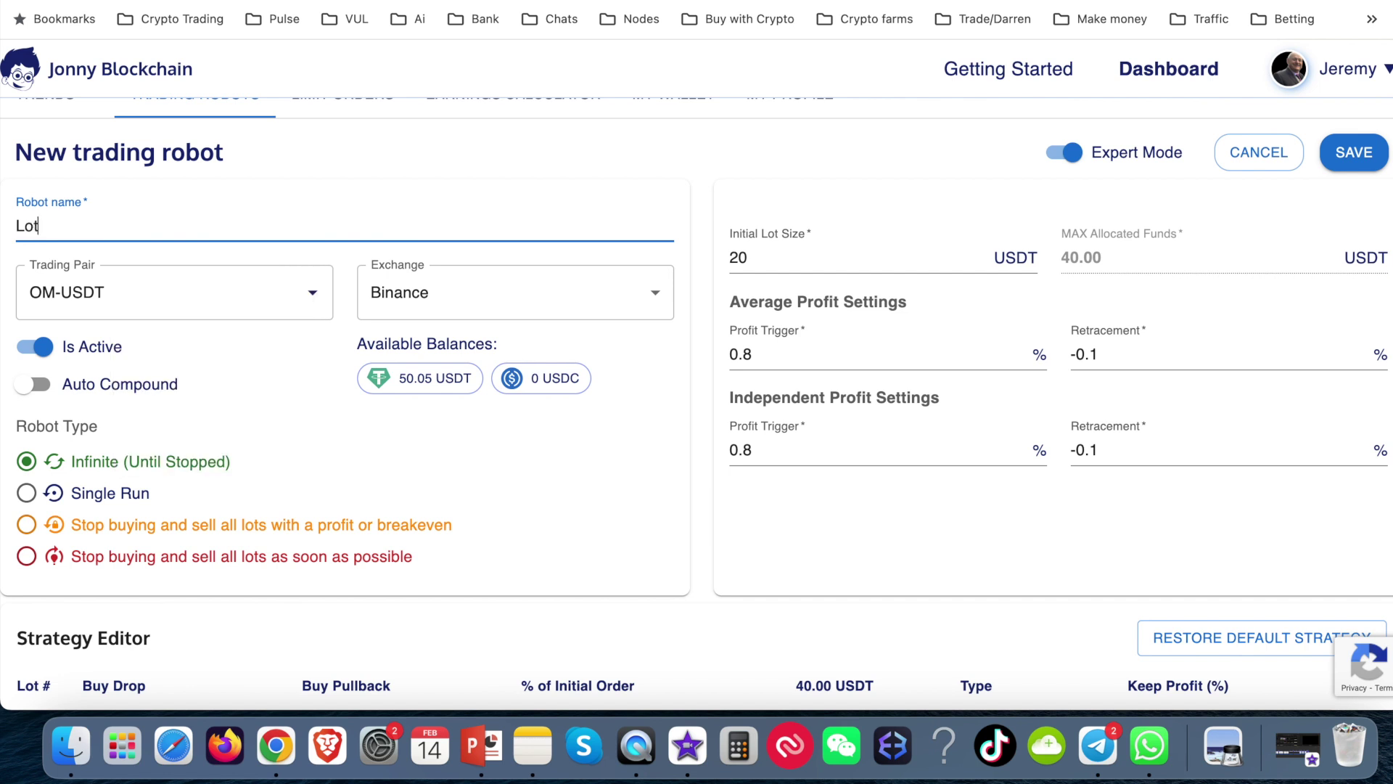
text( 0 $20 Lot1)
Set the robot's Initial Lot Size to 200 USDT.
scroll(265, 395, down, 5)
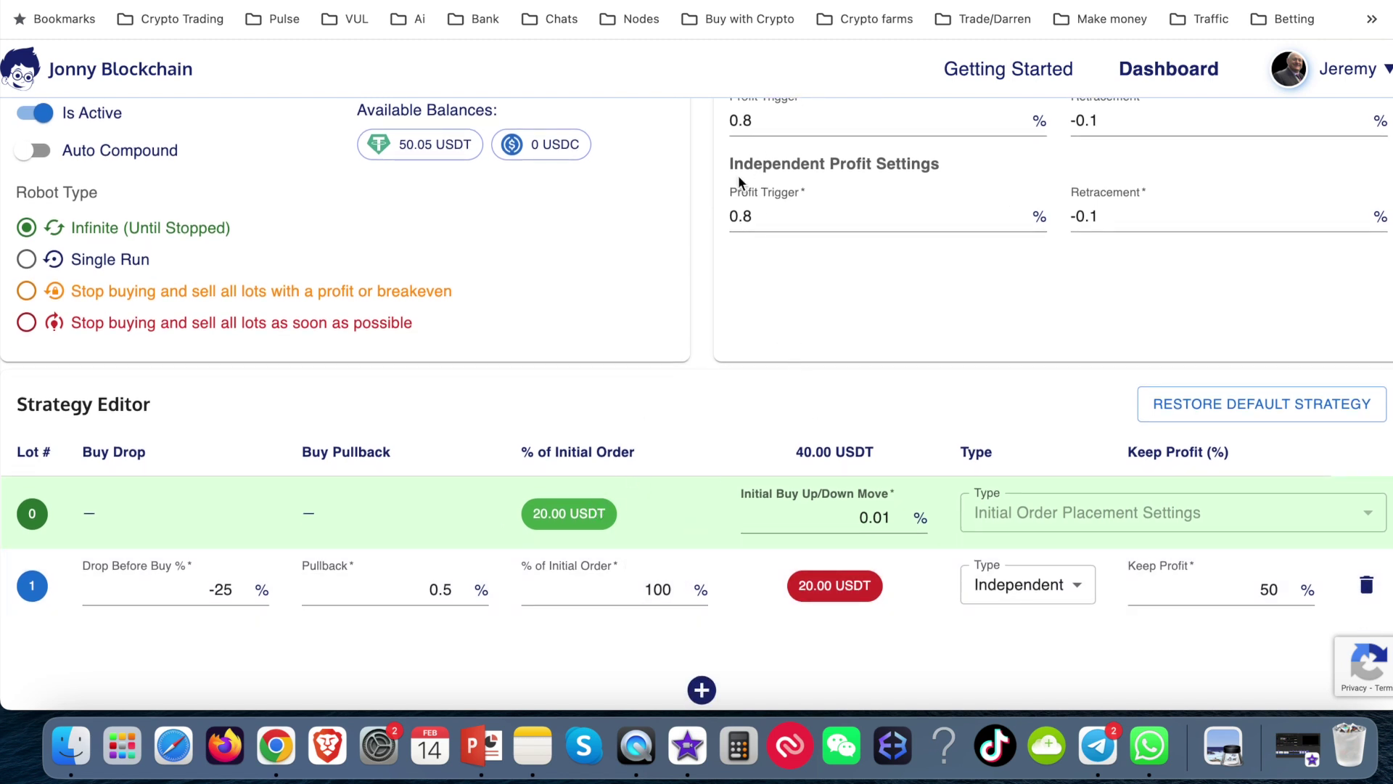
double_click(658, 592)
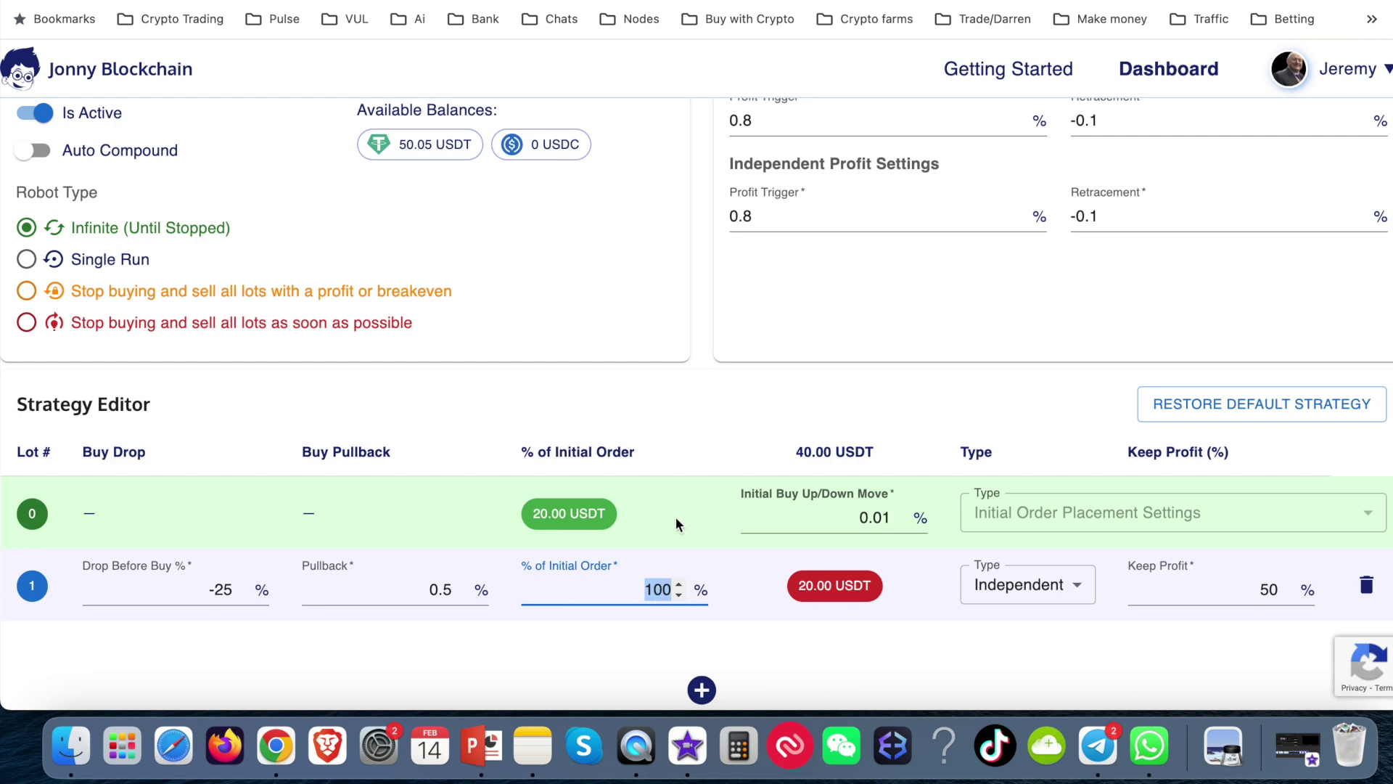
scroll(689, 494, up, 5)
click(759, 297)
text(0)
Set lot 1's % of Initial Order to 10% in the Strategy Editor.
scroll(753, 487, down, 2)
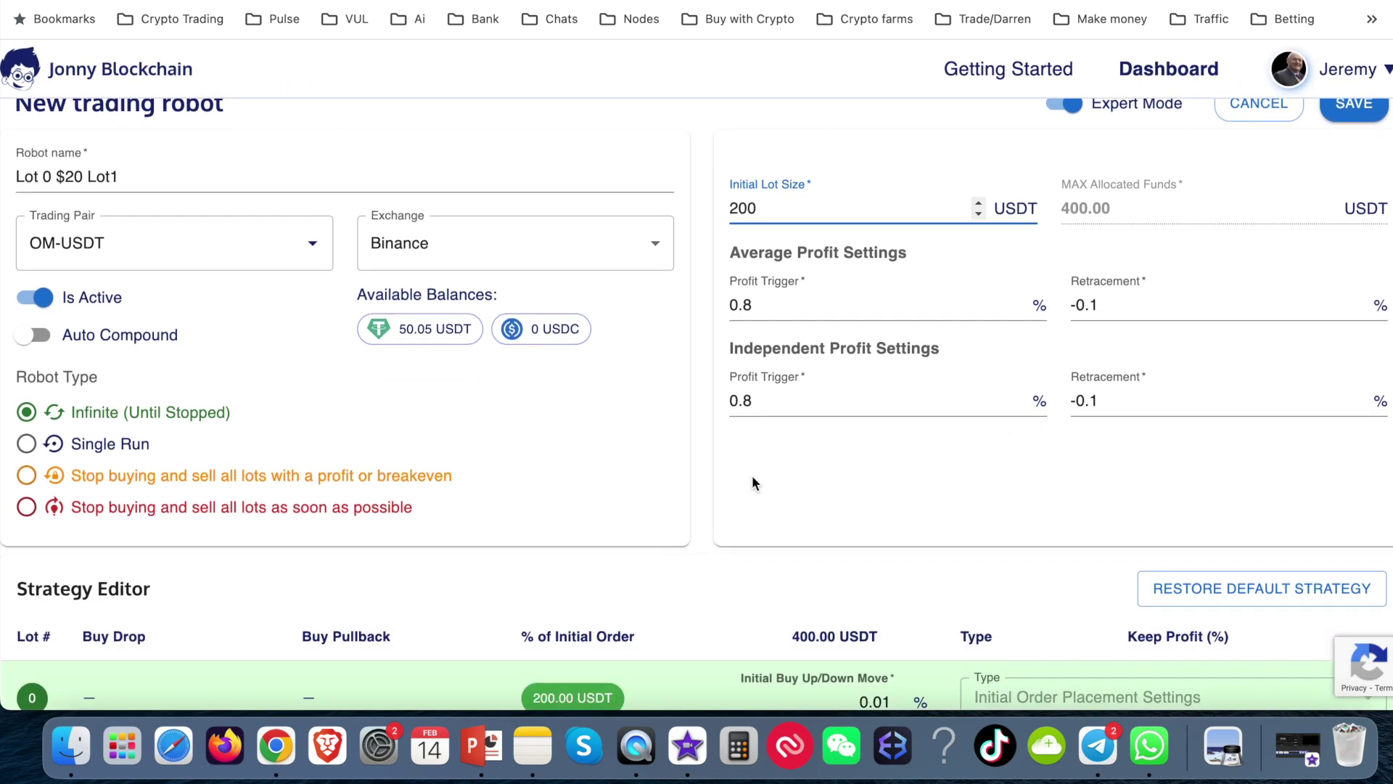
scroll(656, 450, down, 4)
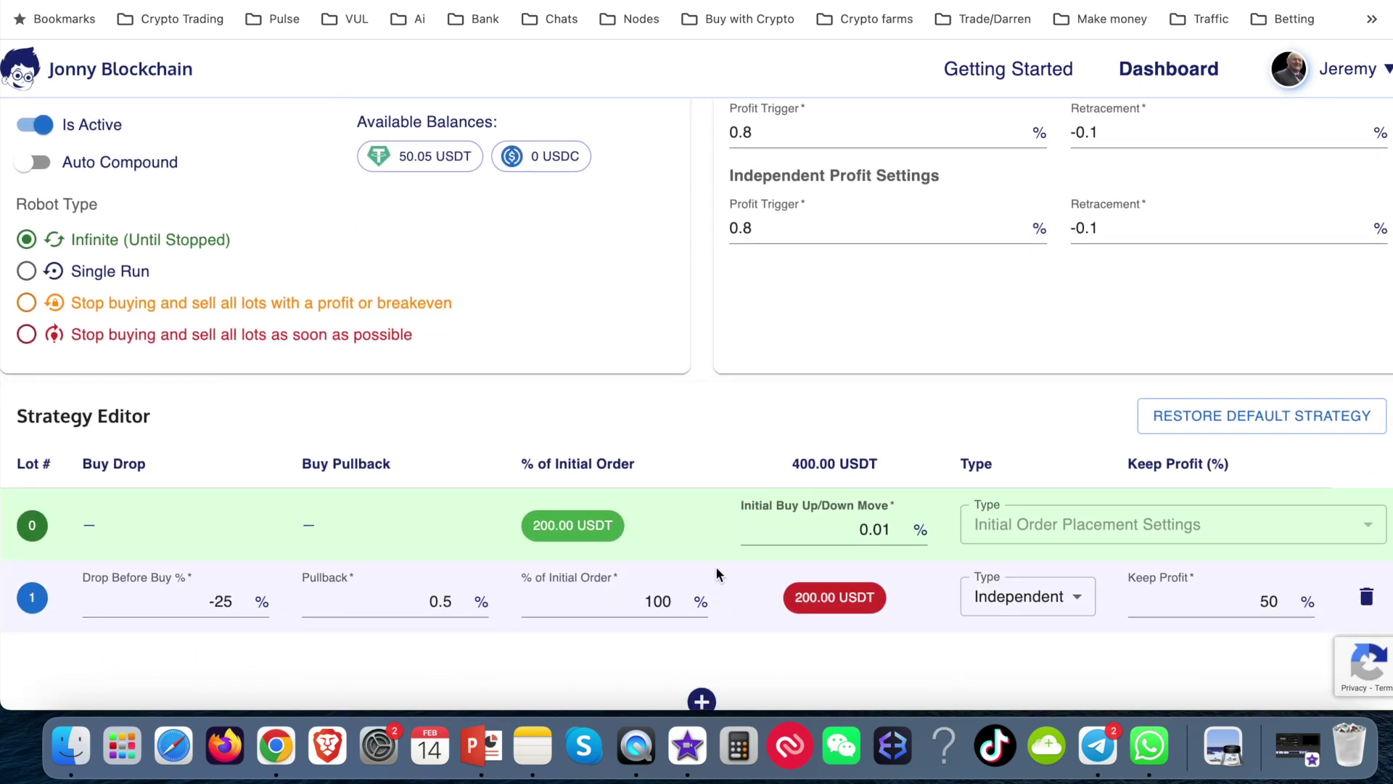
double_click(654, 596)
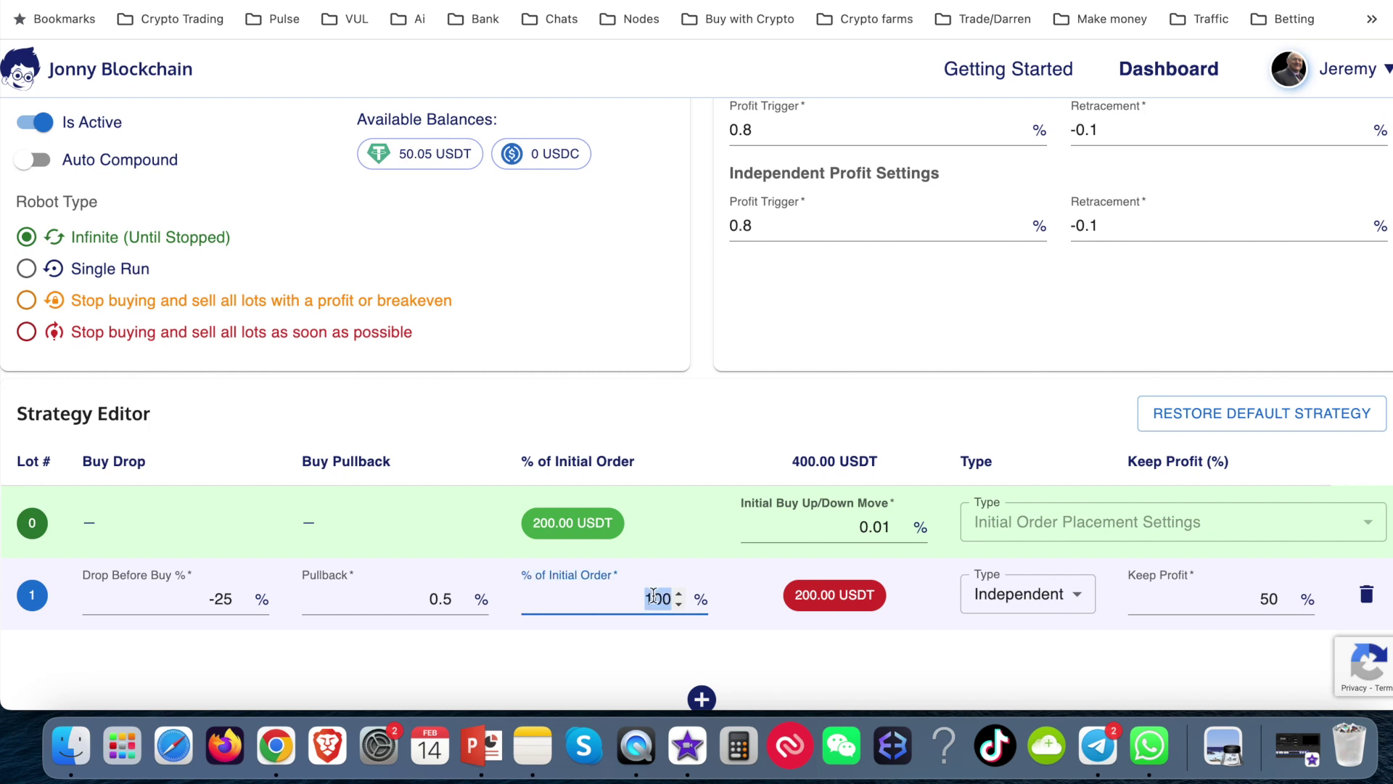
text(12)
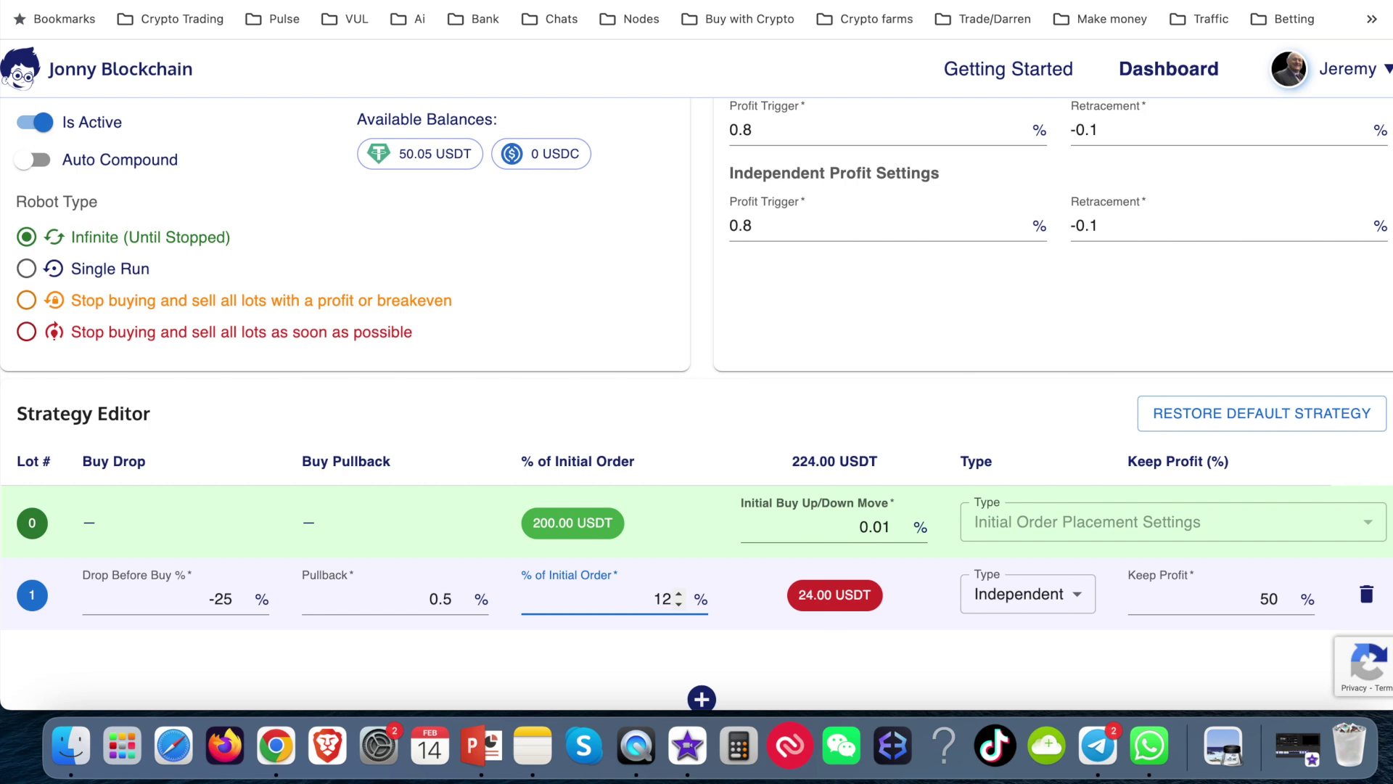
key(BackSpace)
key(BackSpace)
text(010)
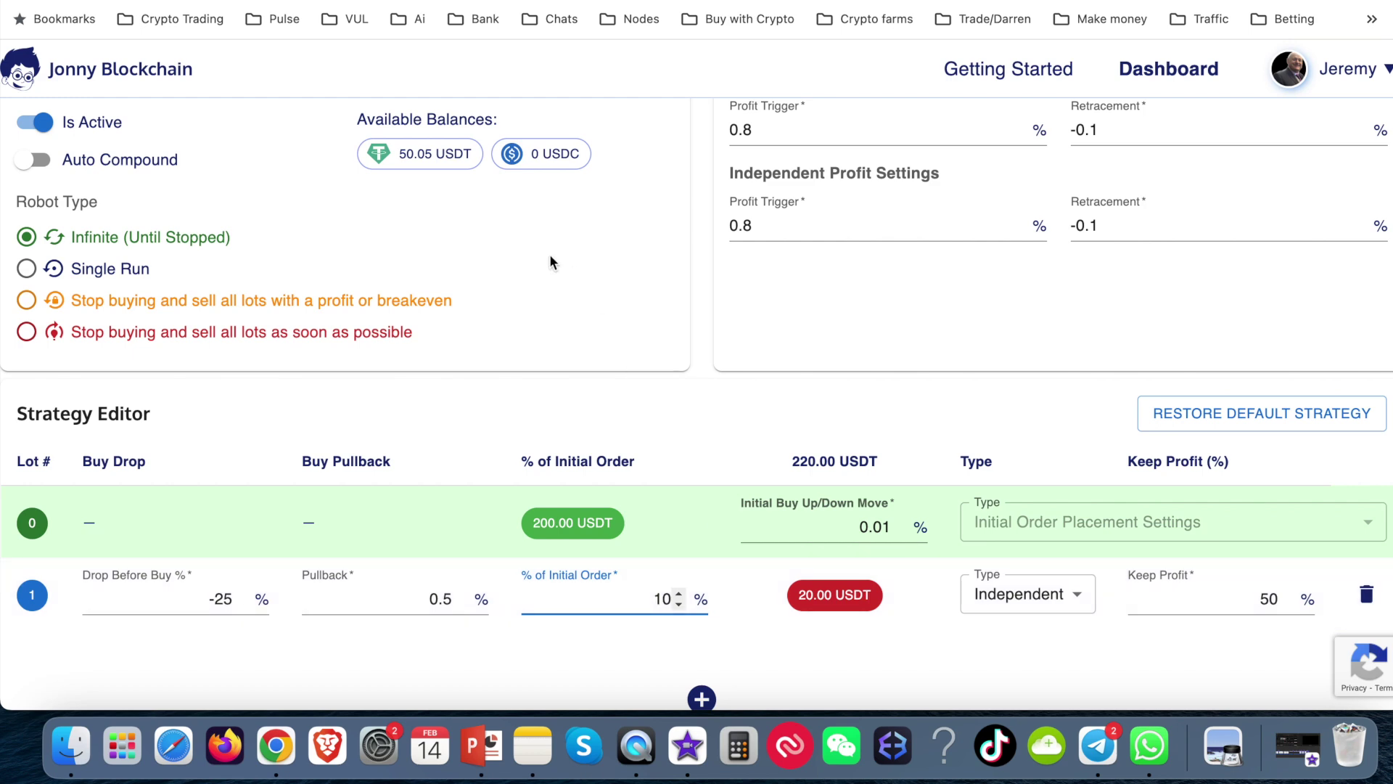
Update the robot name to "Lot 0 $200 Lot 1 $20".
scroll(755, 628, up, 5)
click(163, 320)
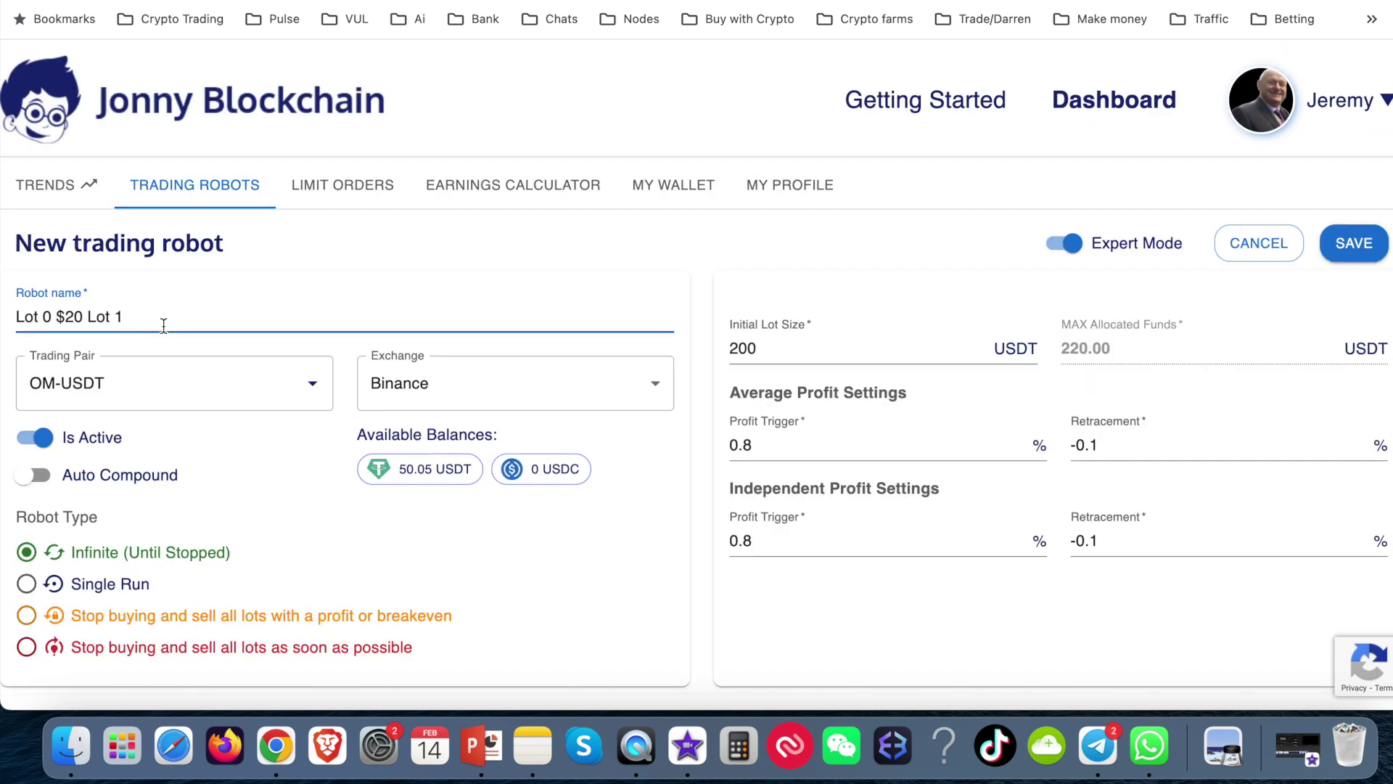
text($20)
click(83, 318)
text(0)
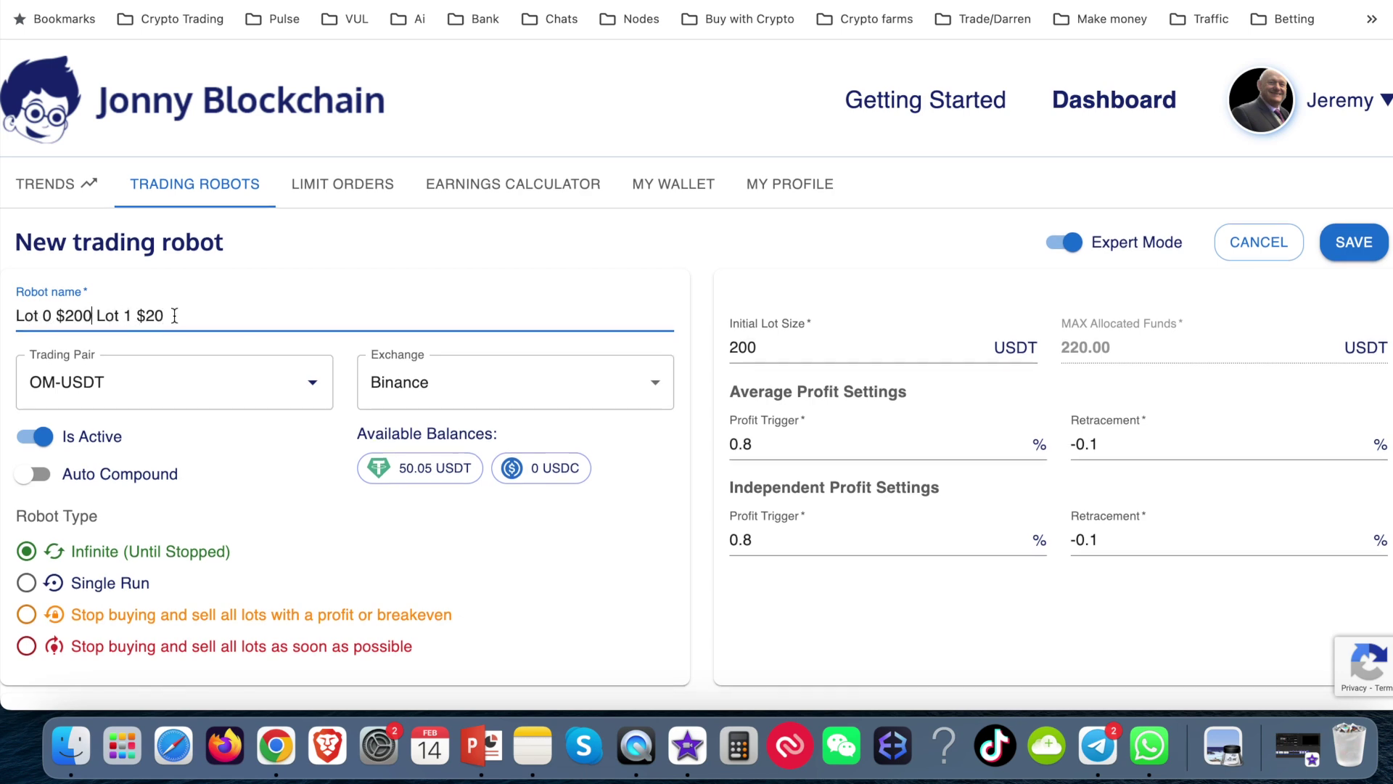
Add "drop -25%" to the end of the robot name.
scroll(170, 367, down, 2)
scroll(171, 367, down, 5)
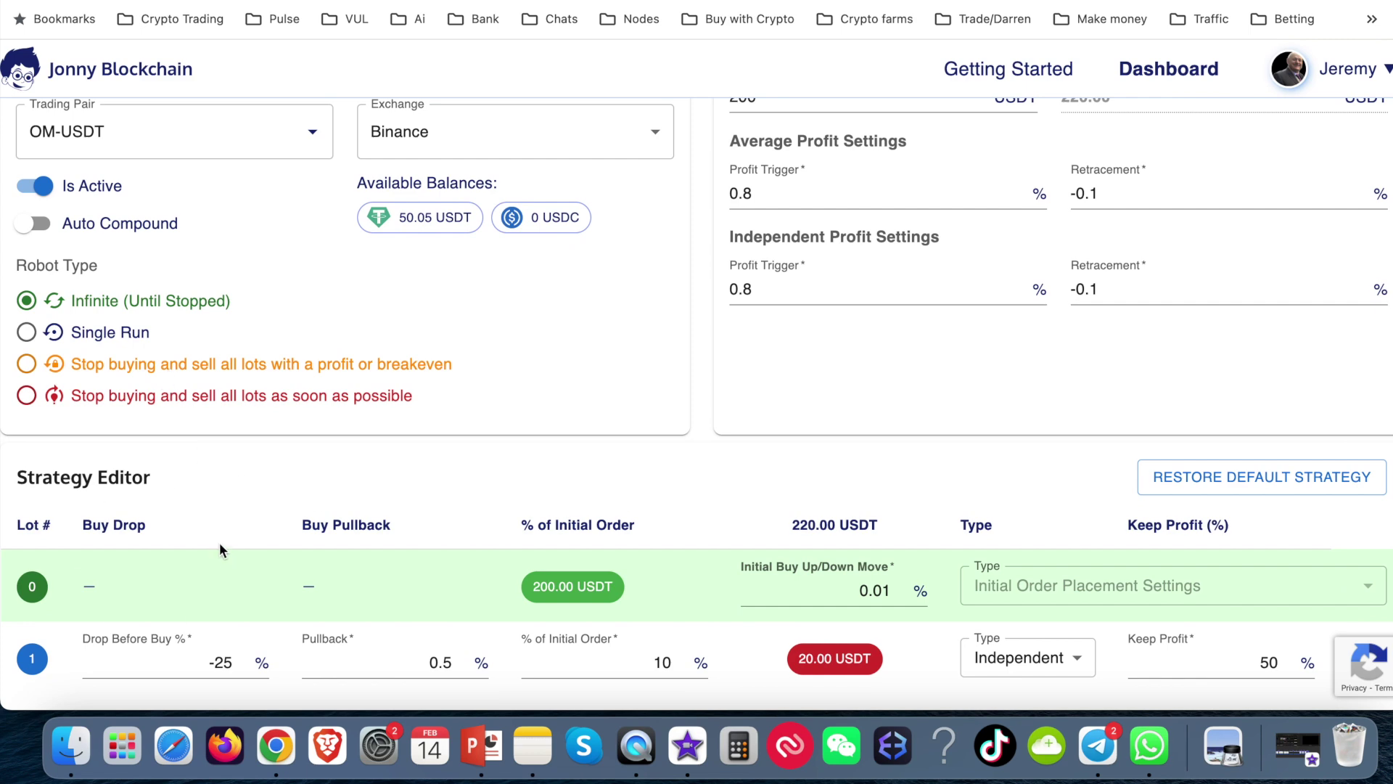
scroll(220, 552, down, 1)
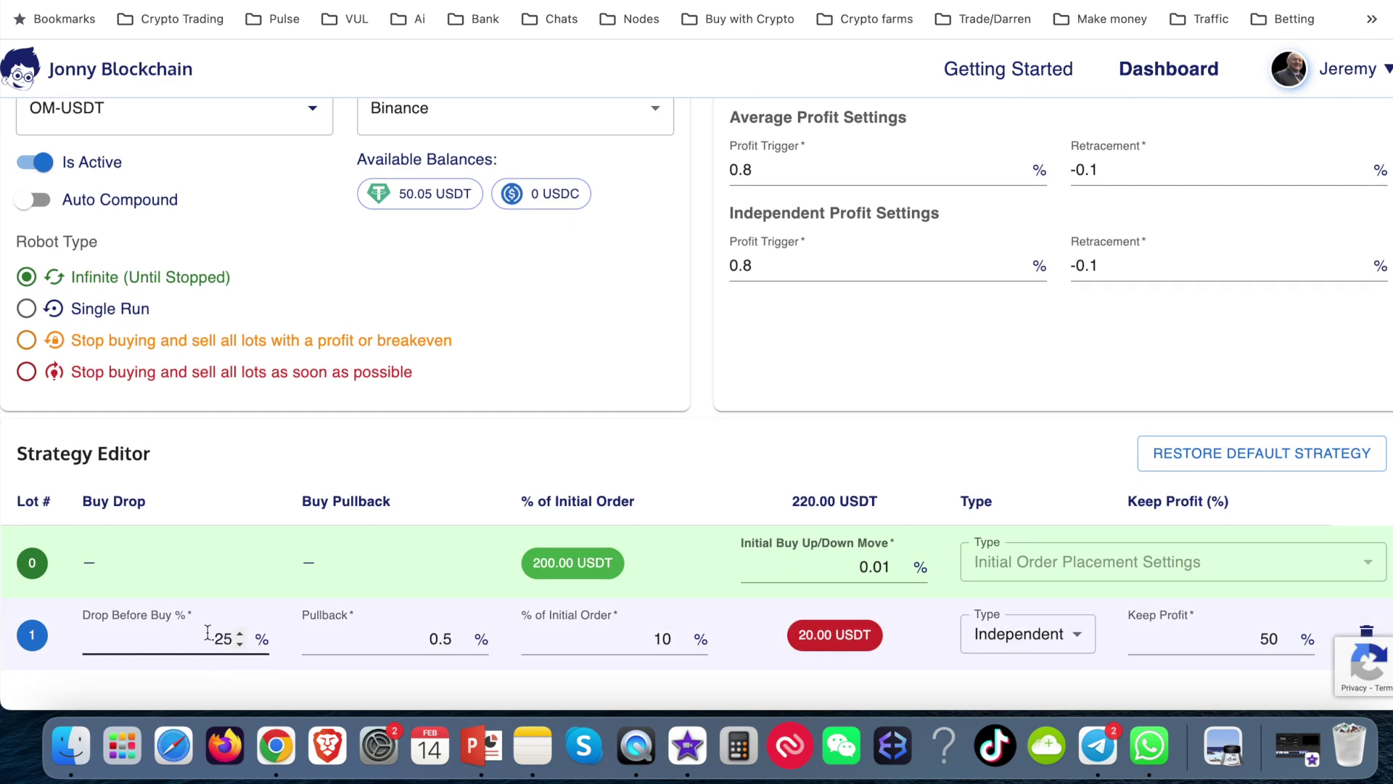
scroll(363, 490, up, 5)
click(190, 212)
text(drop )
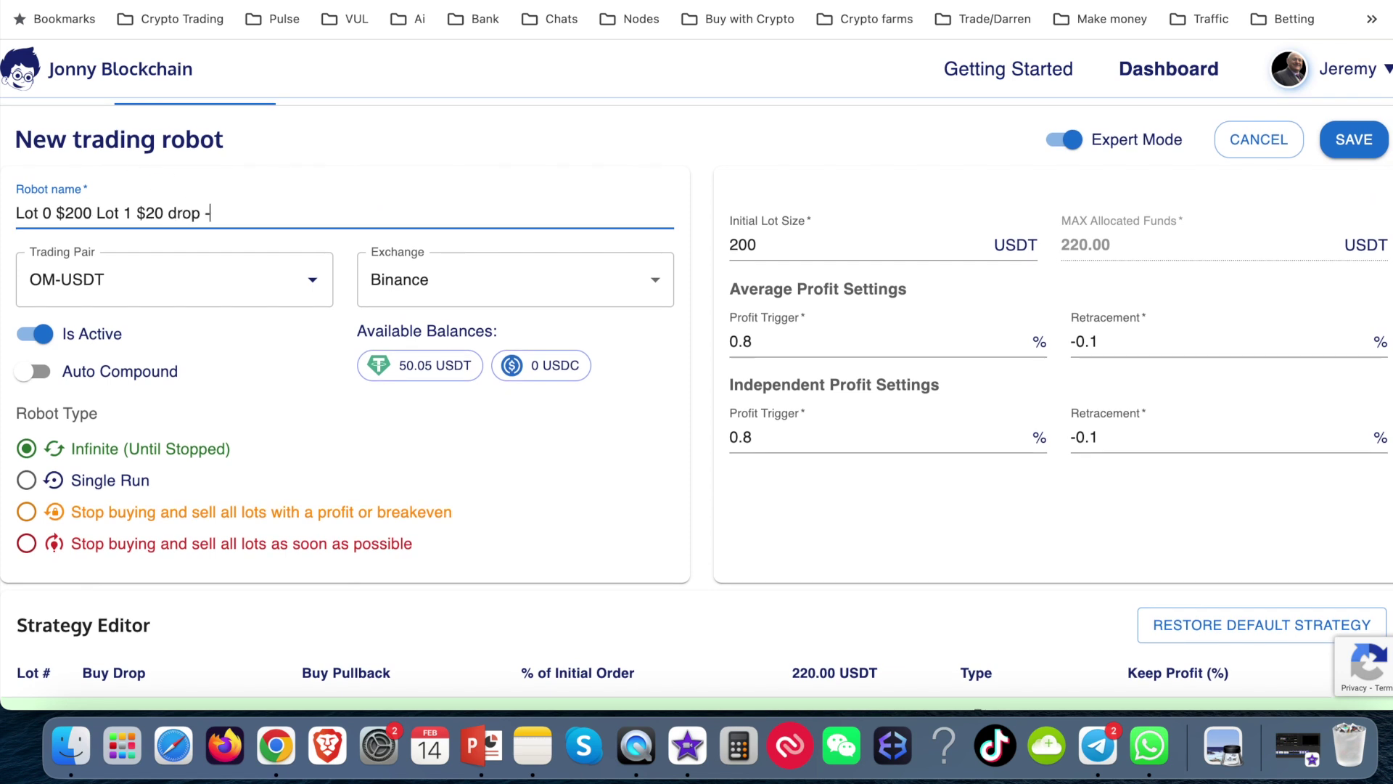
text(-25%)
scroll(1034, 145, down, 1)
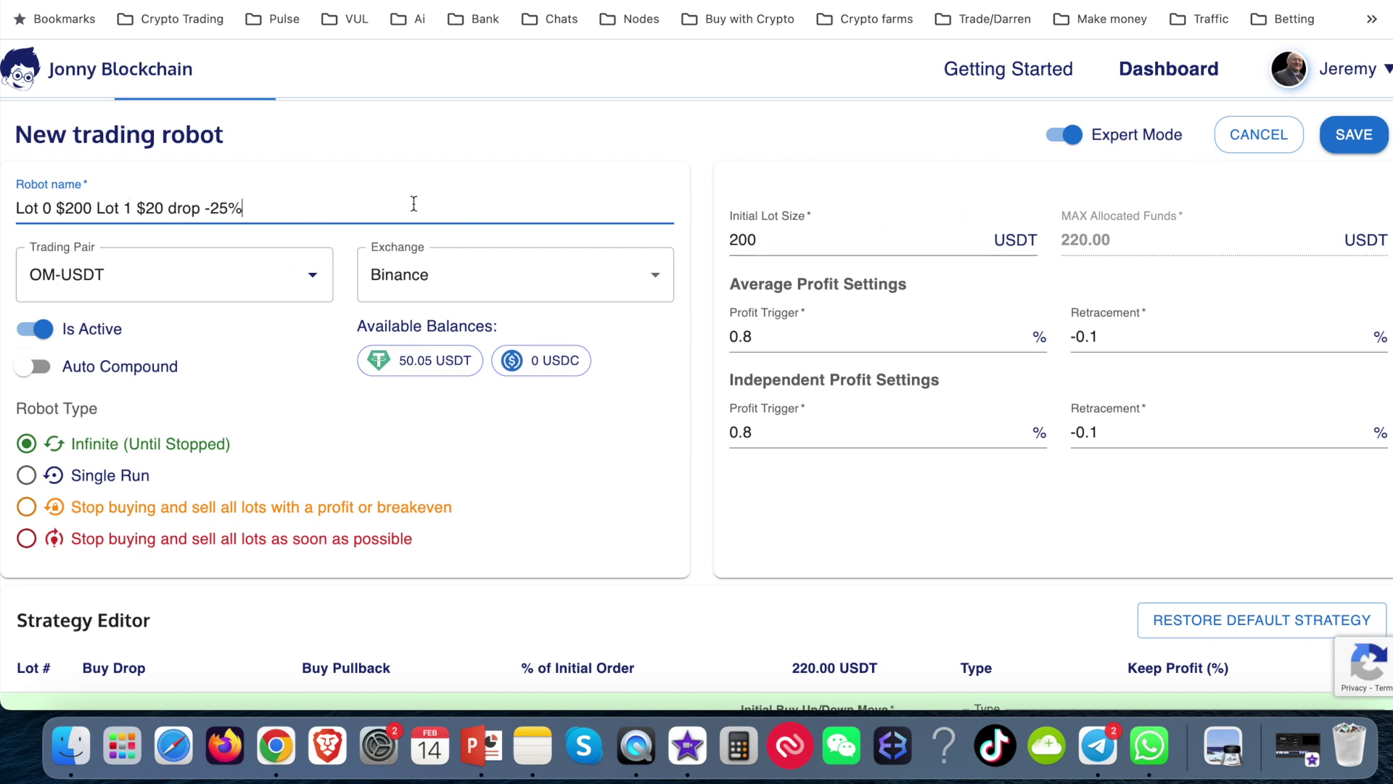
Discard the unsaved OM-USDT robot and open the GGG price chart from the DEX PancakeSwap trading trends.
click(1279, 145)
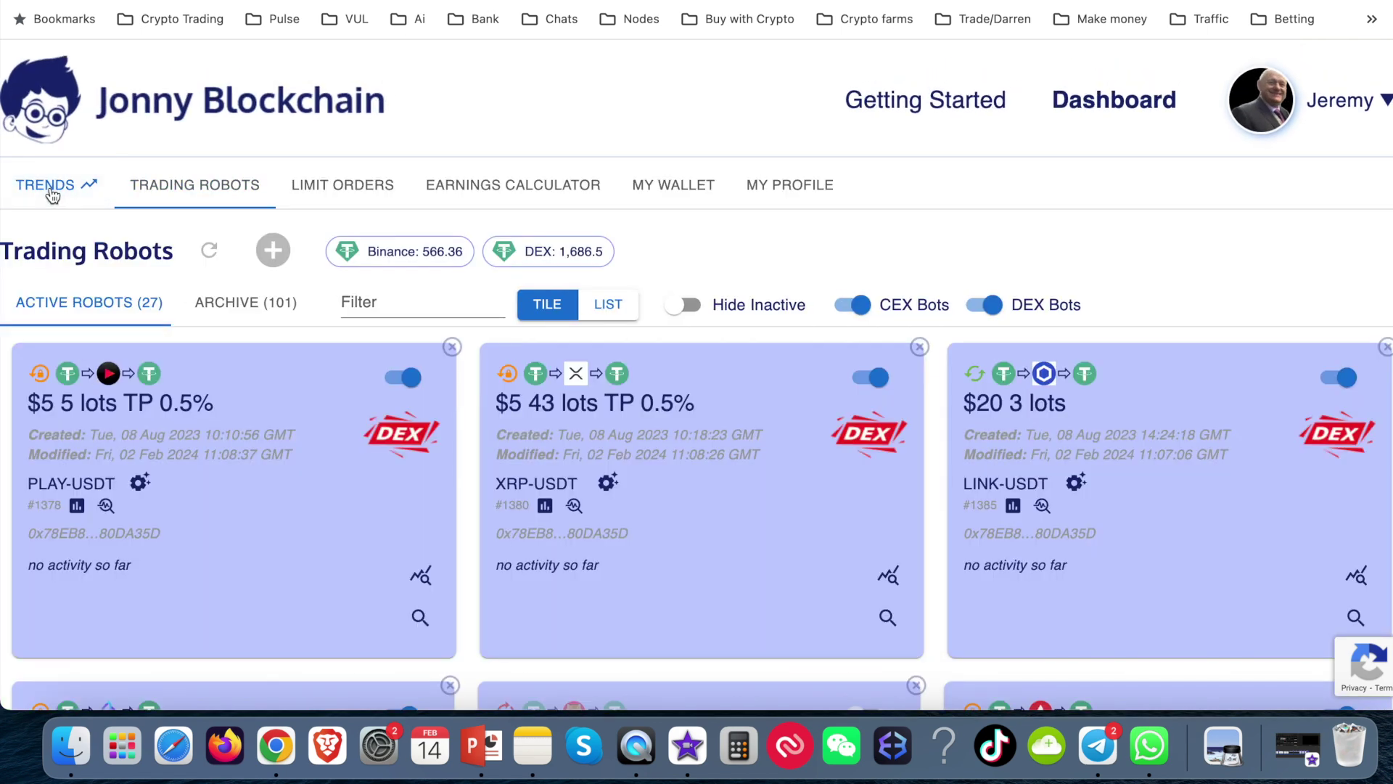
click(50, 187)
click(435, 290)
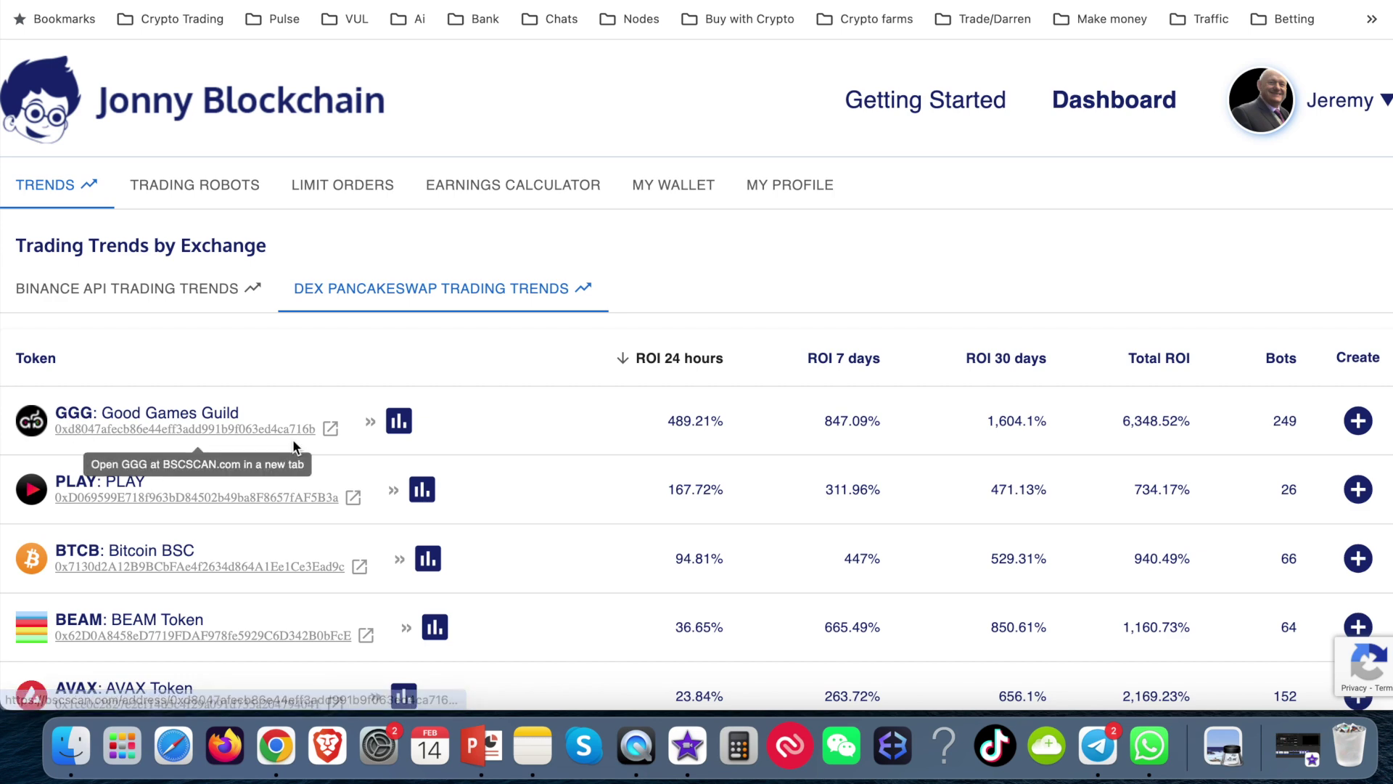
click(401, 423)
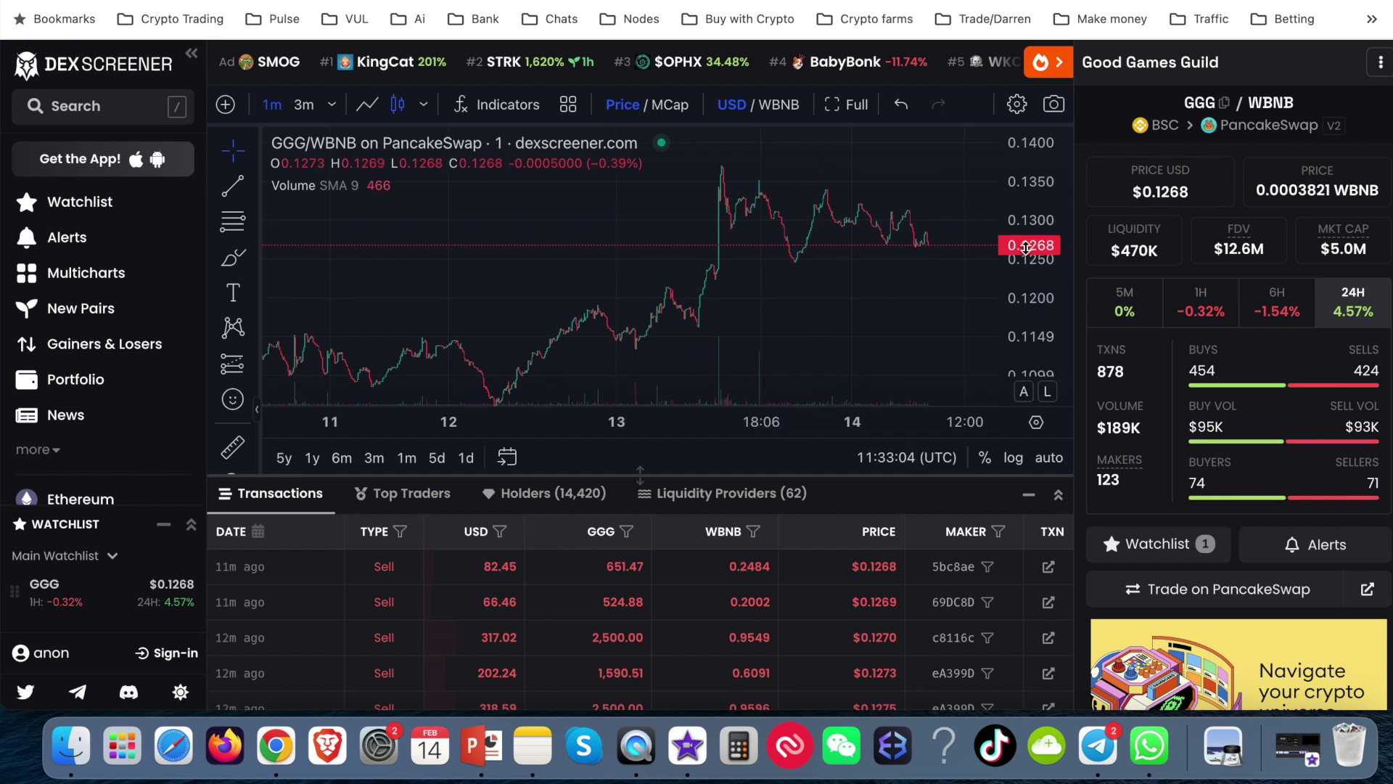
Create a GGG price alert for when the price in USD goes under 0.10.
drag(920, 306, 921, 272)
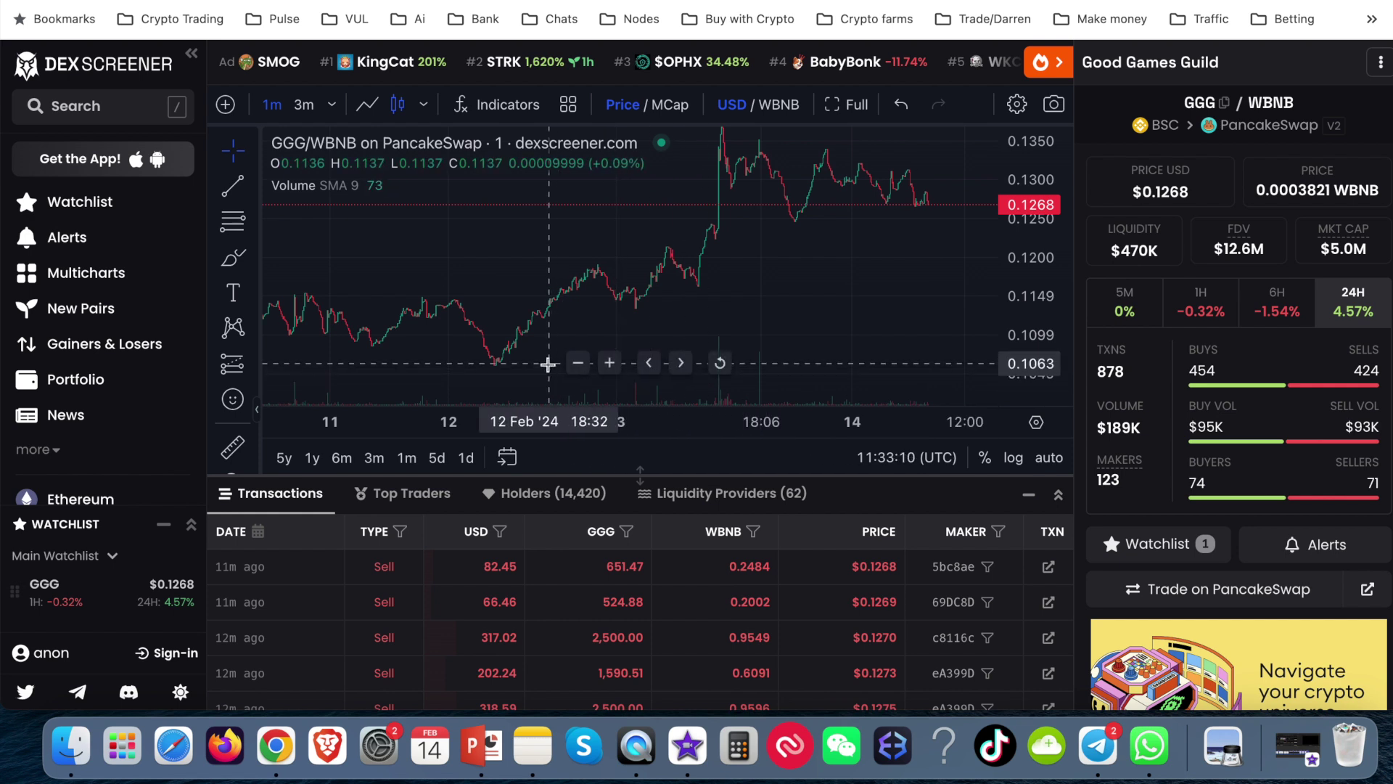
click(1296, 549)
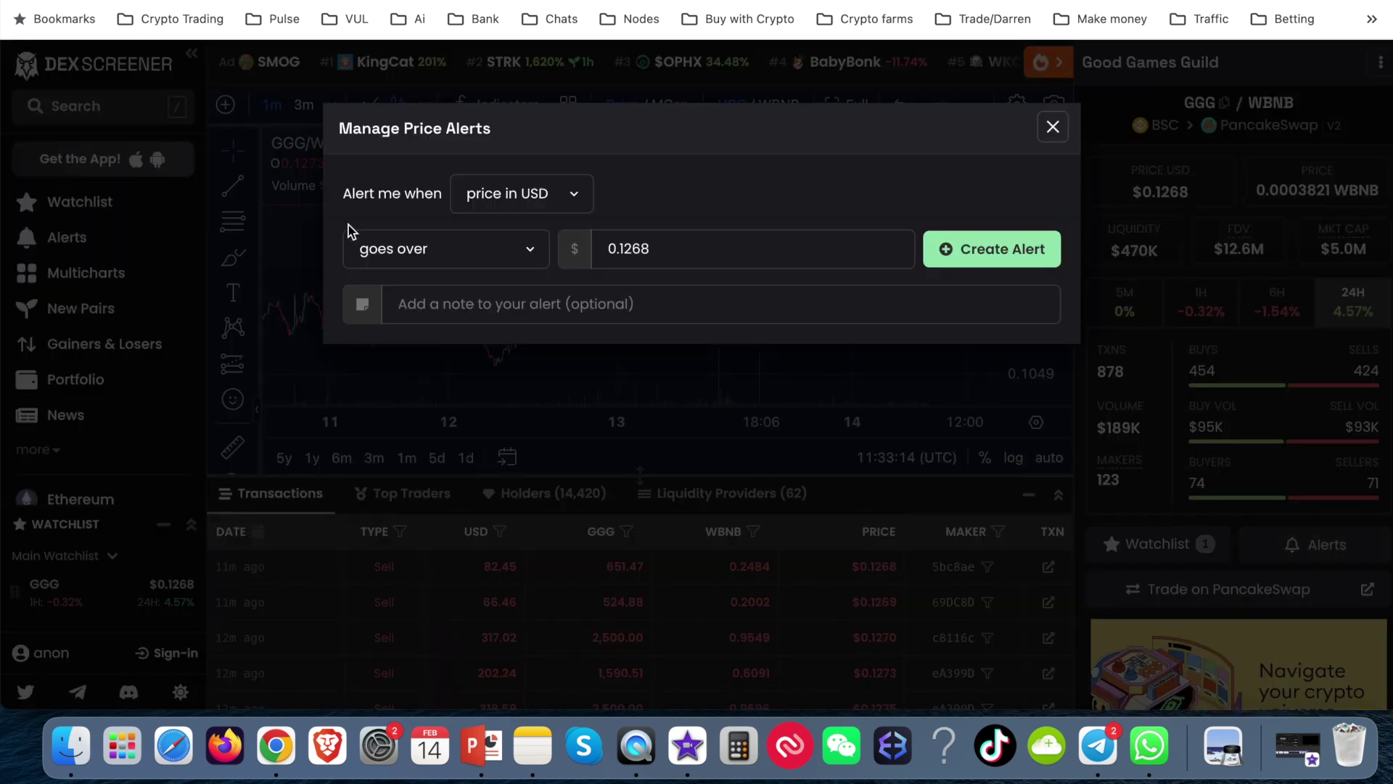
click(427, 255)
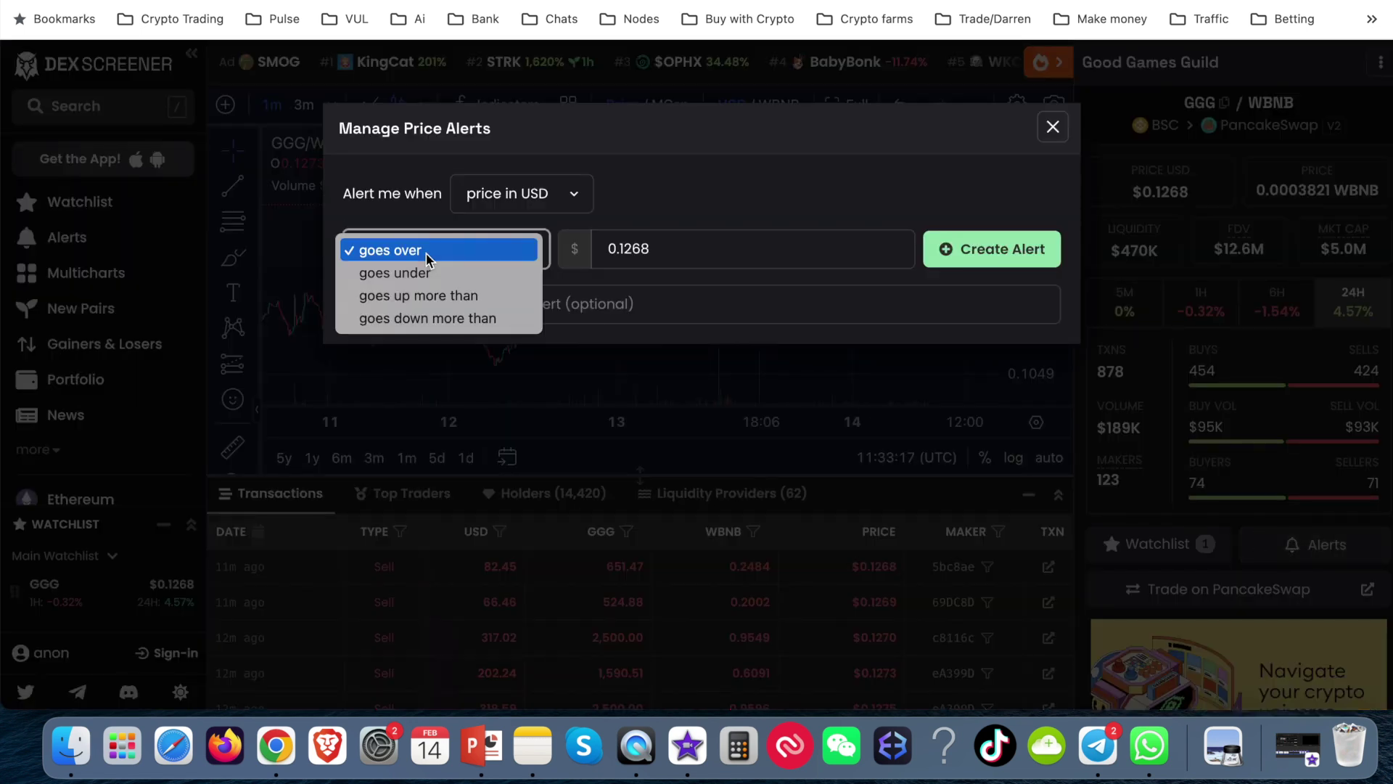
click(427, 273)
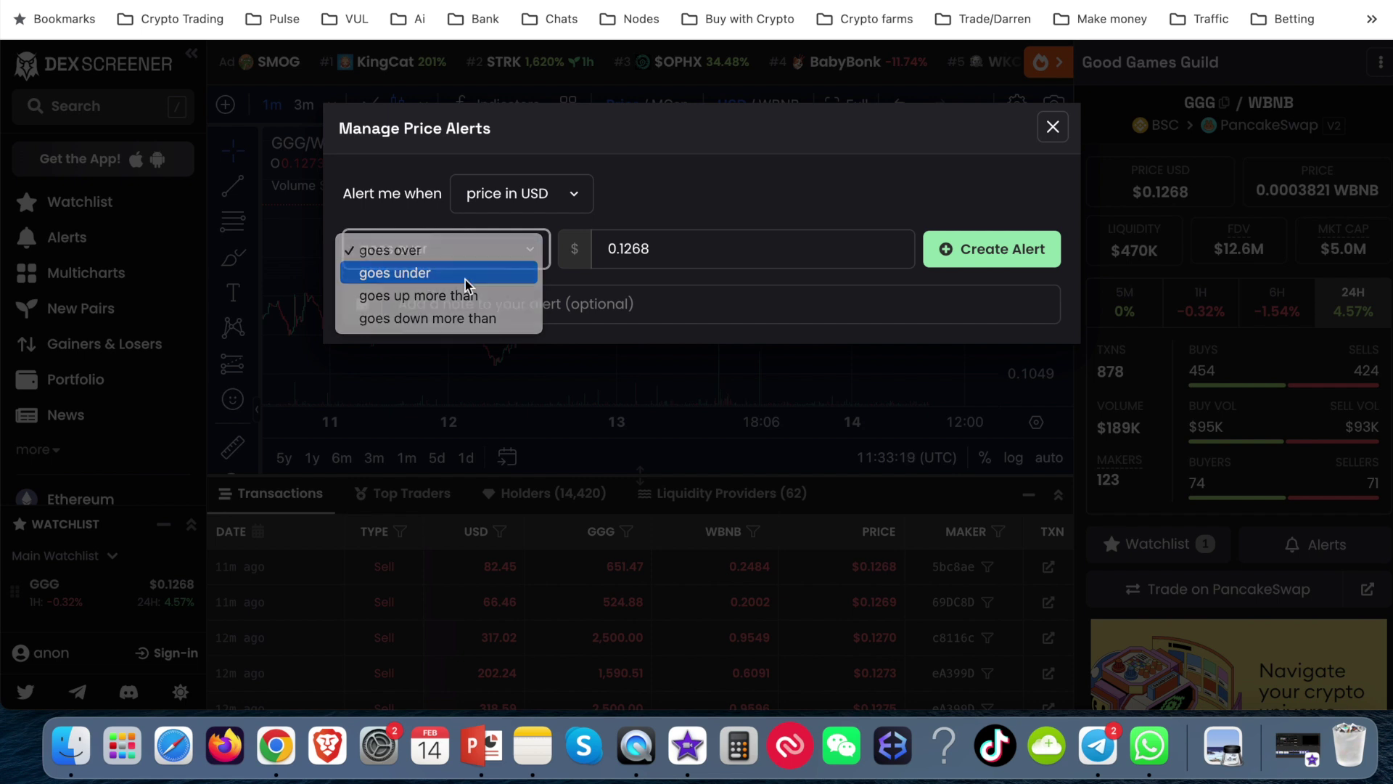
triple_click(660, 258)
text(0.10)
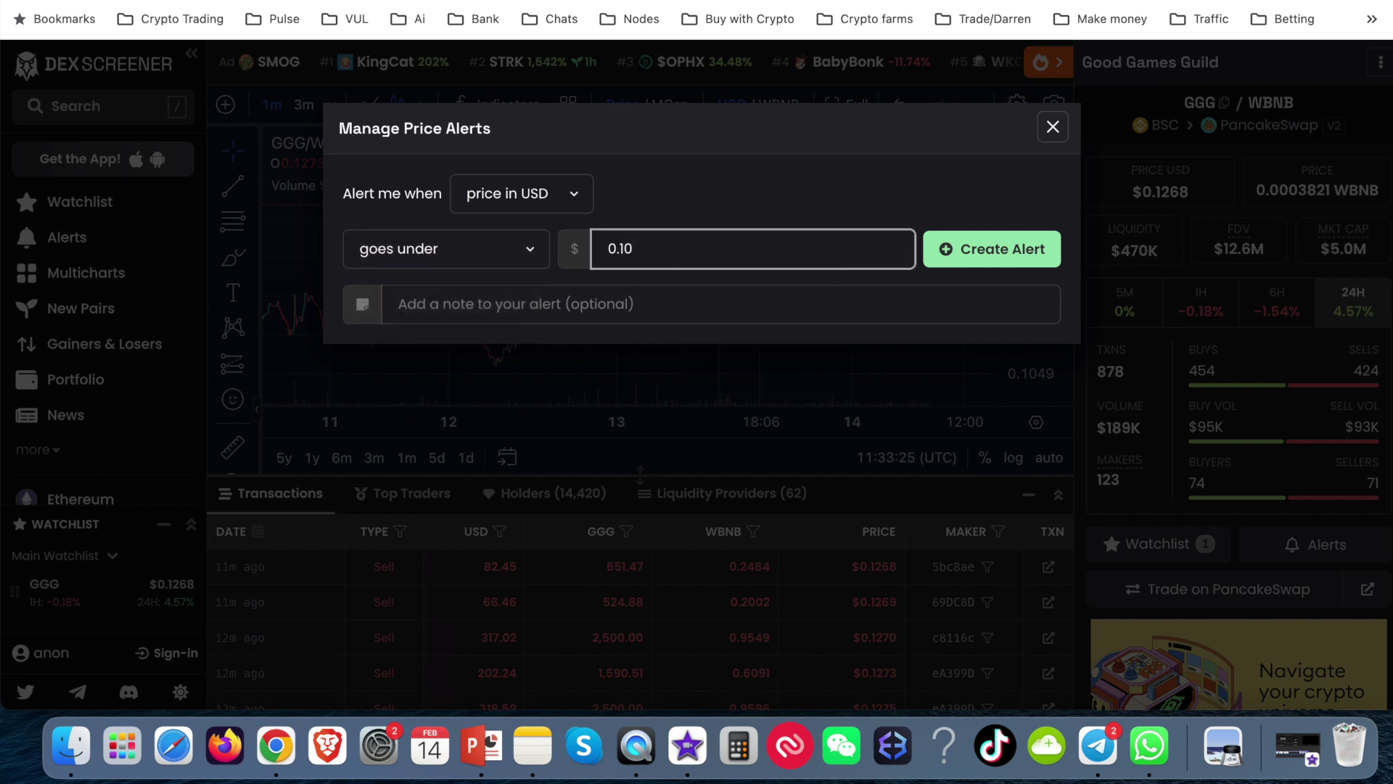
click(1016, 256)
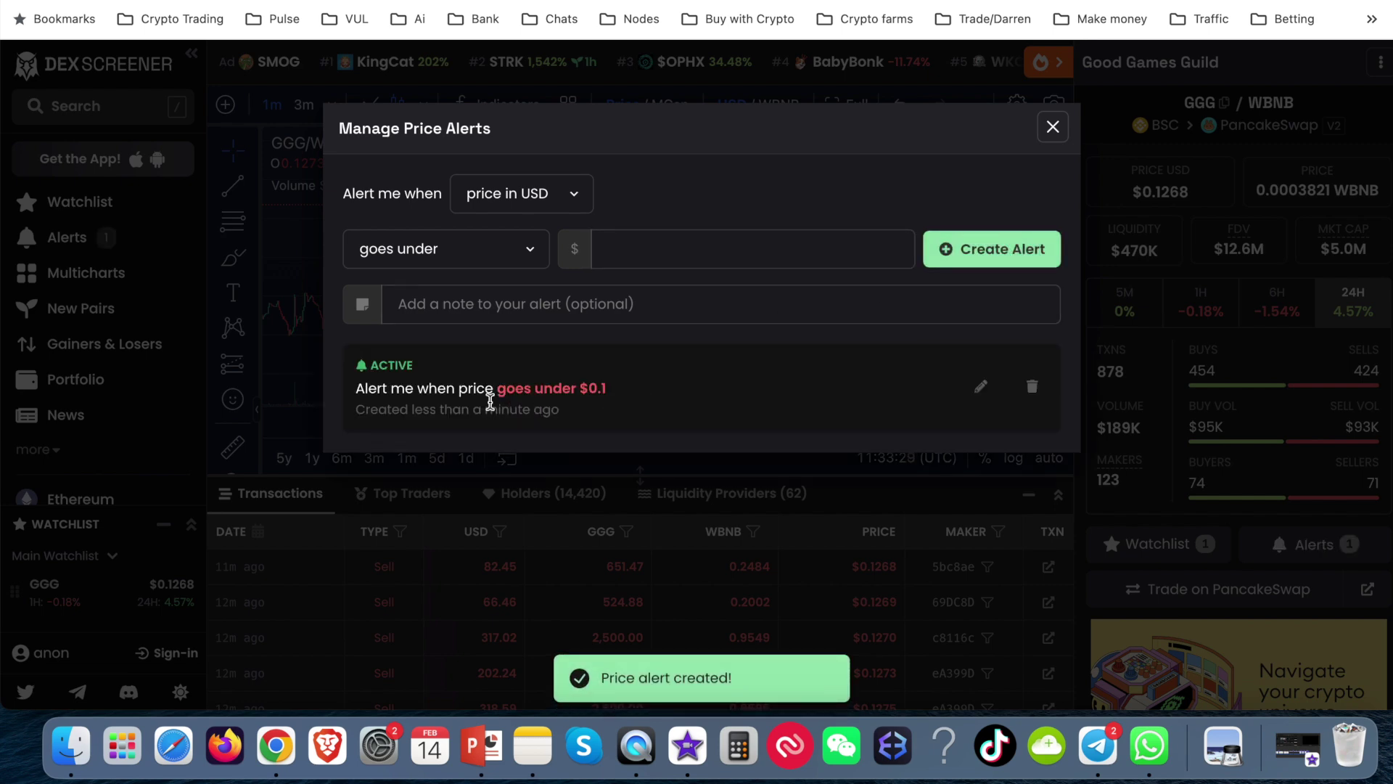
click(1053, 128)
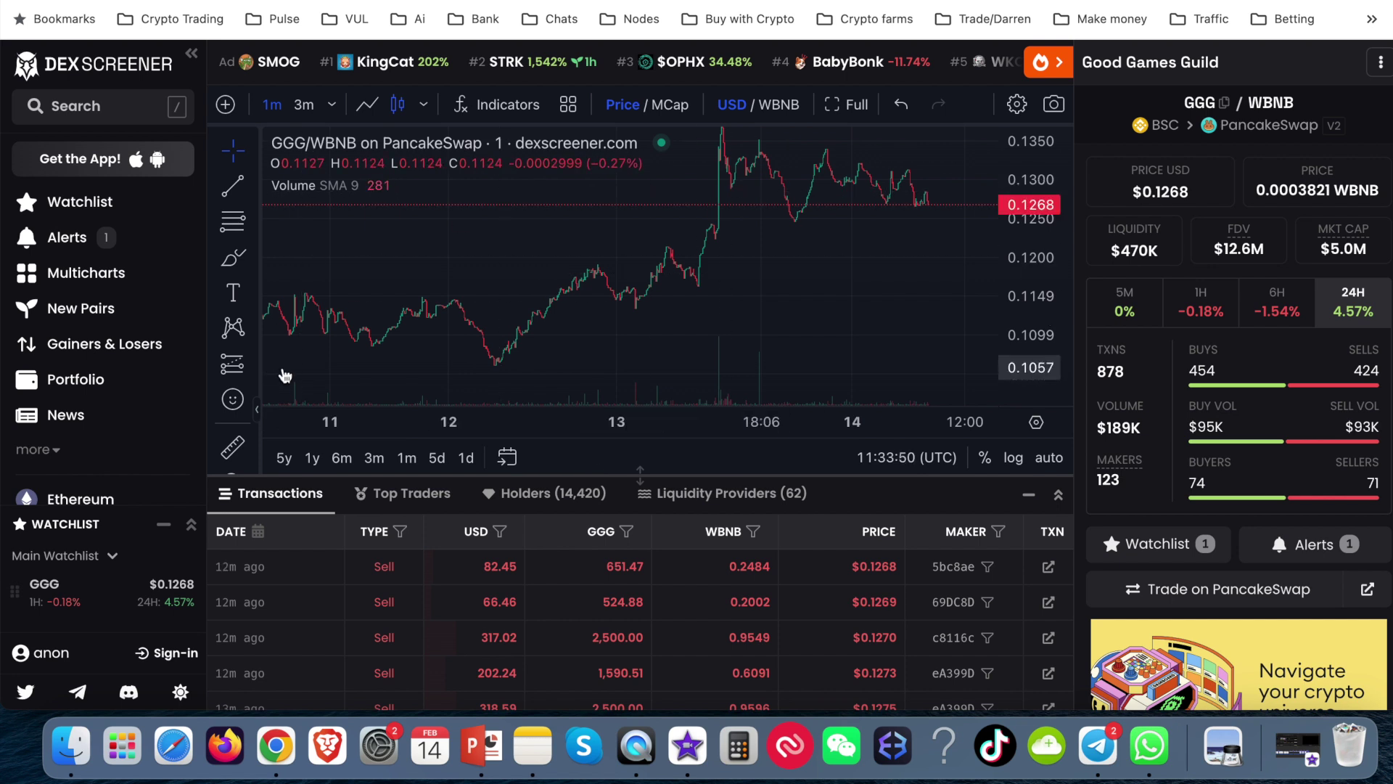
Measure GGG's late-January fall on the full-size chart with a Price Range from the 26 January high to the 1 February low.
click(846, 106)
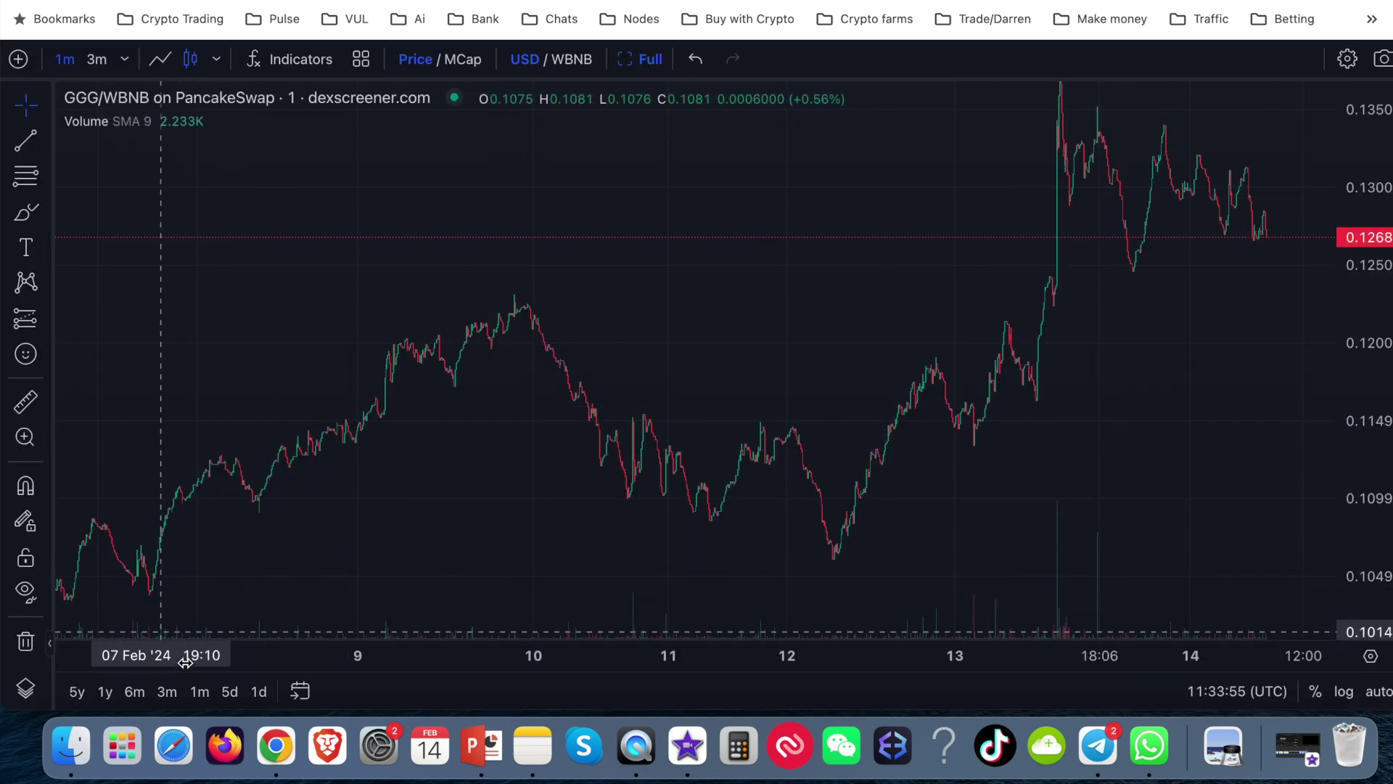
drag(172, 656, 544, 653)
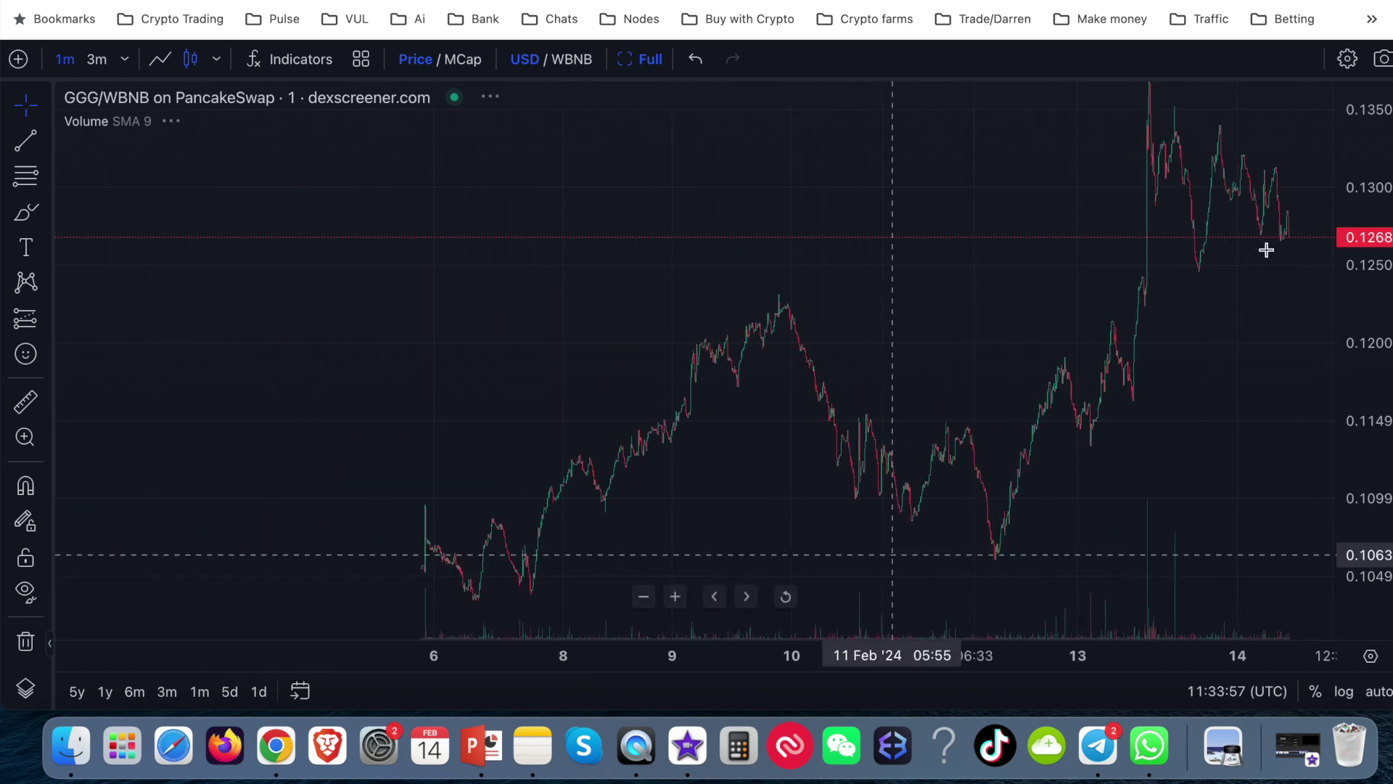
drag(134, 657, 590, 656)
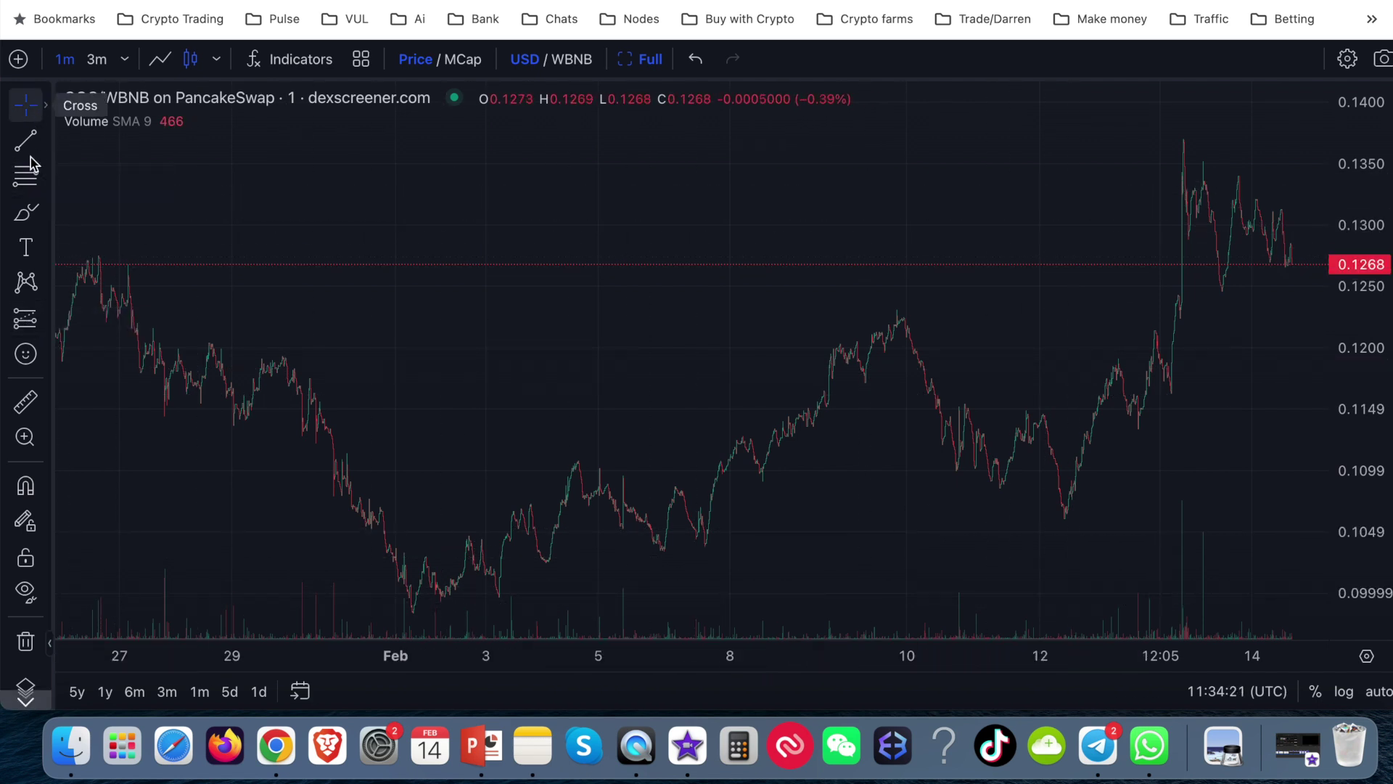
click(46, 320)
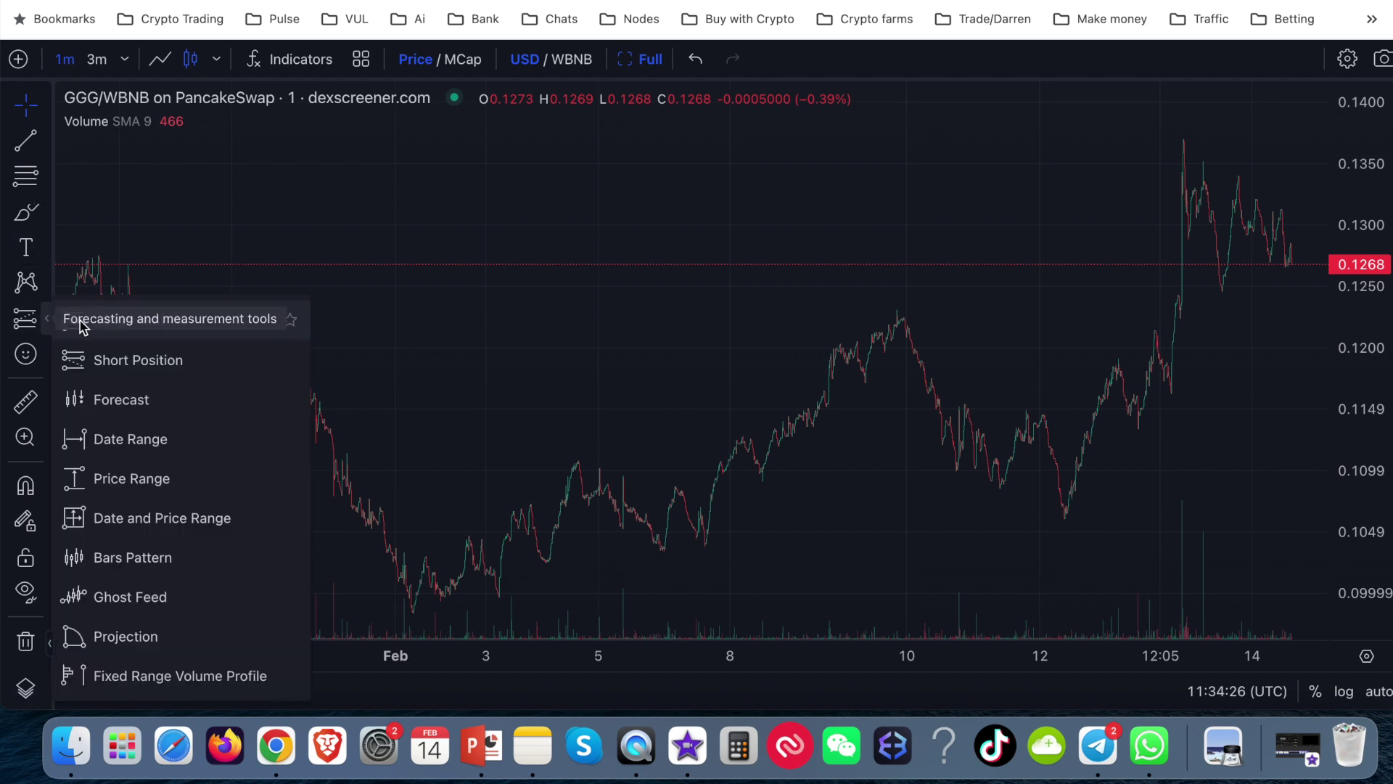
click(119, 481)
click(119, 257)
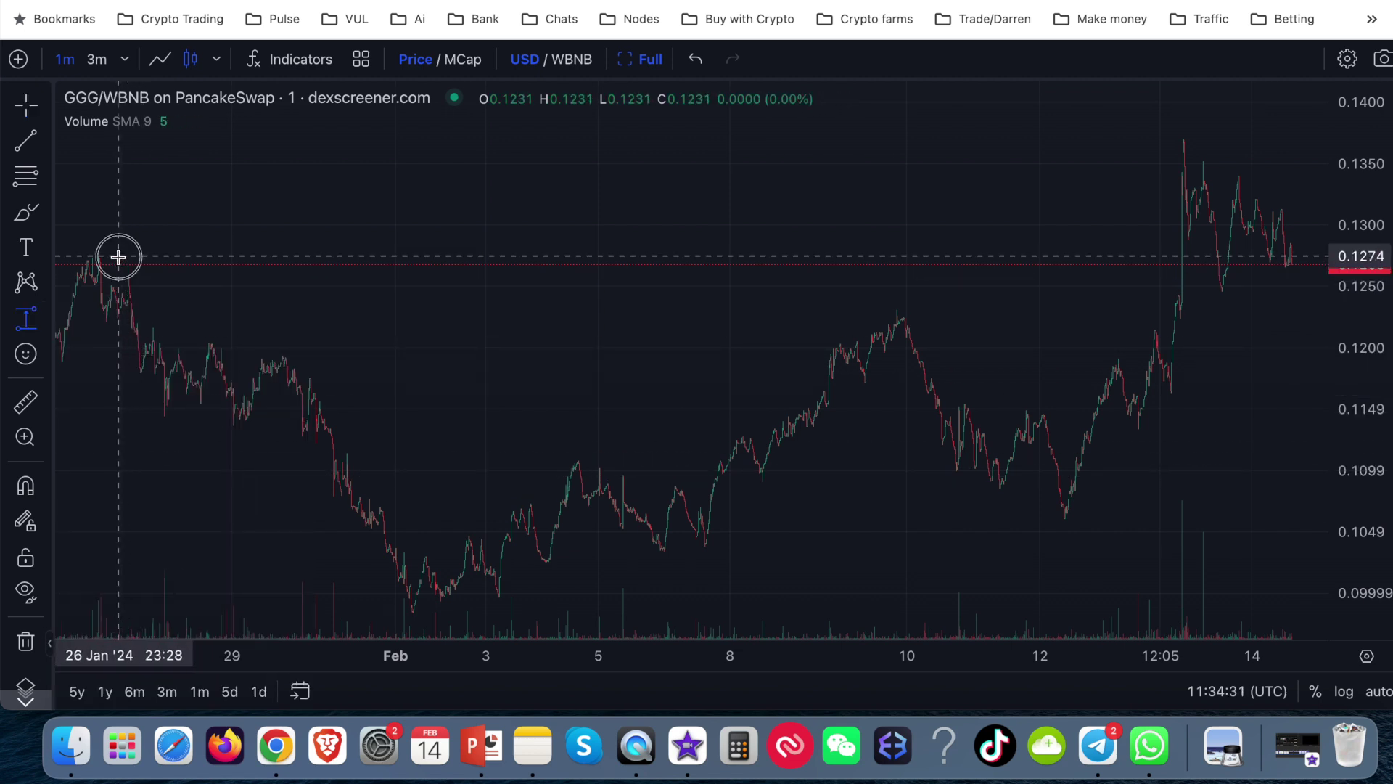
click(440, 617)
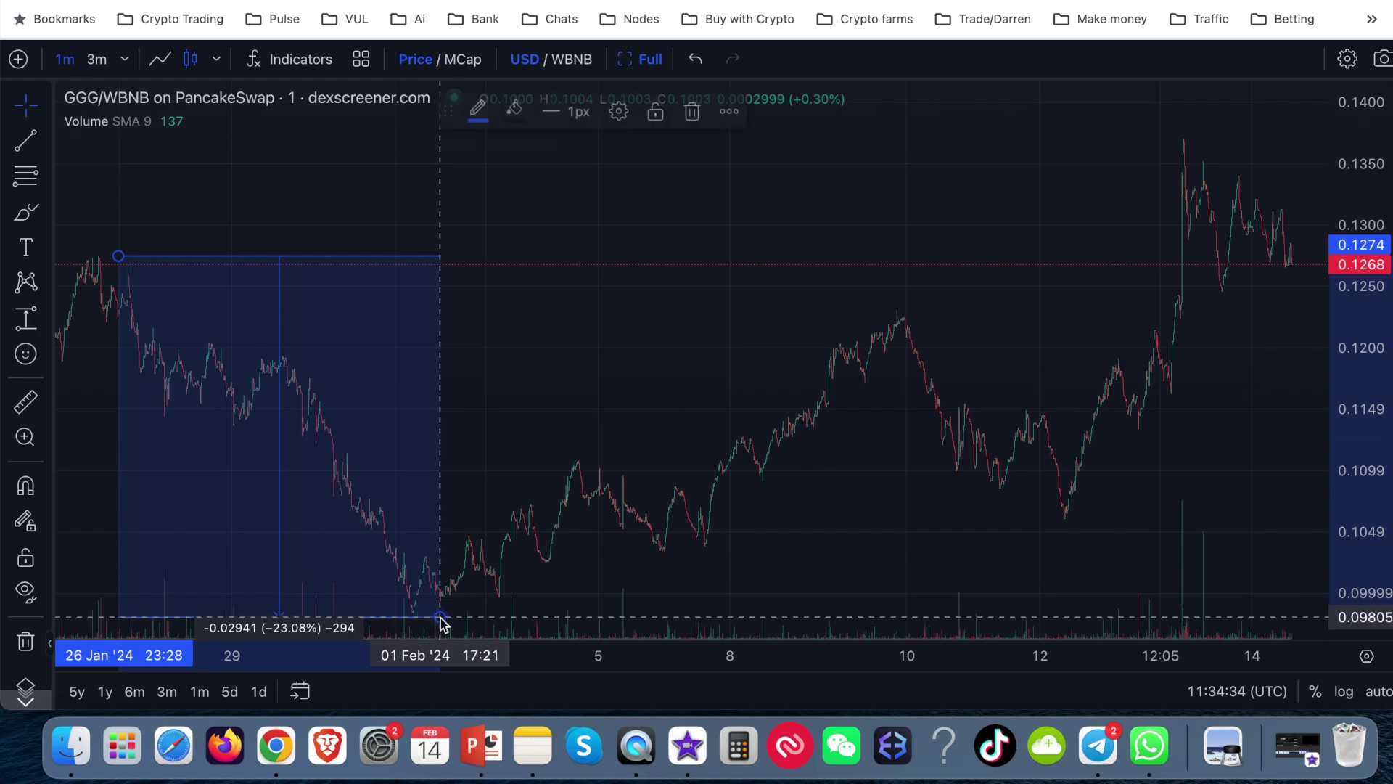
click(551, 370)
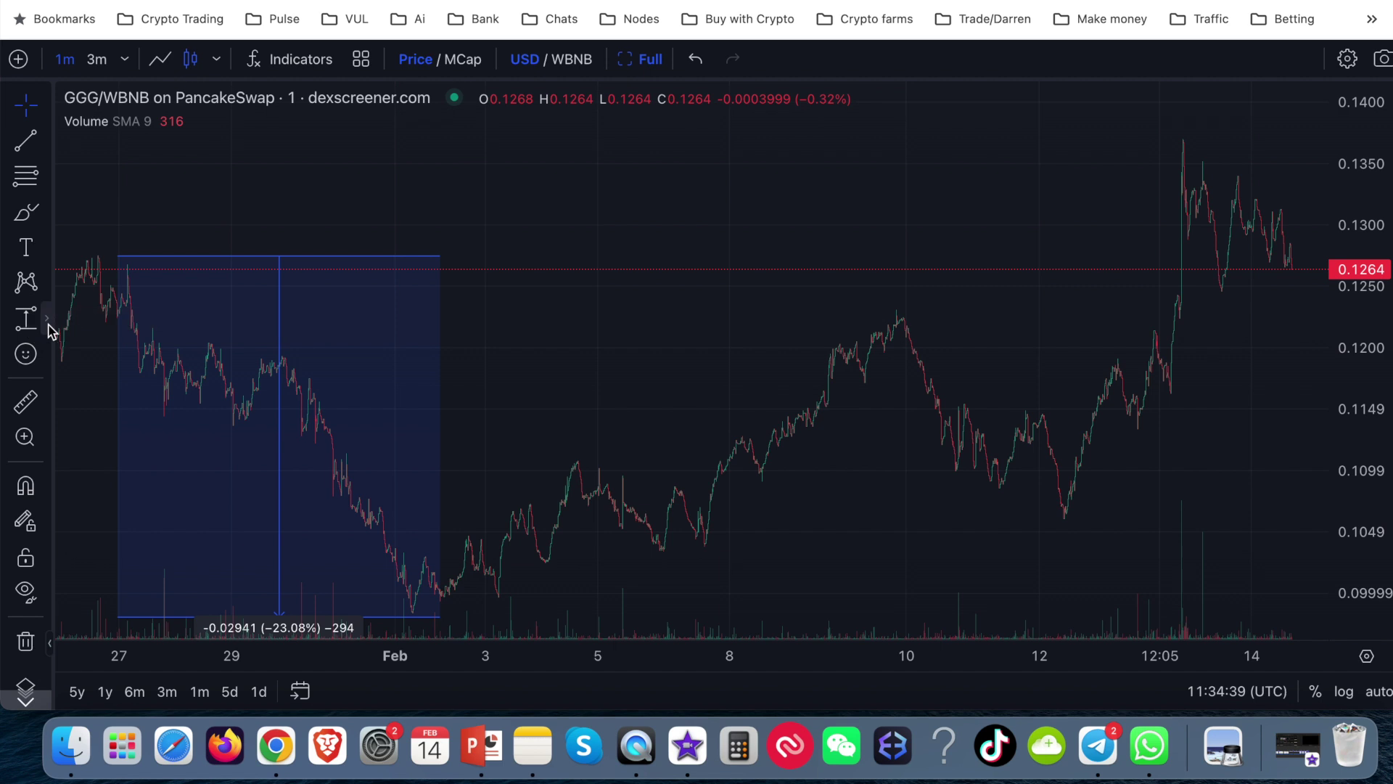
Measure GGG's price rise with a second Price Range from the 3 February low to the 13 February peak.
click(48, 325)
click(125, 480)
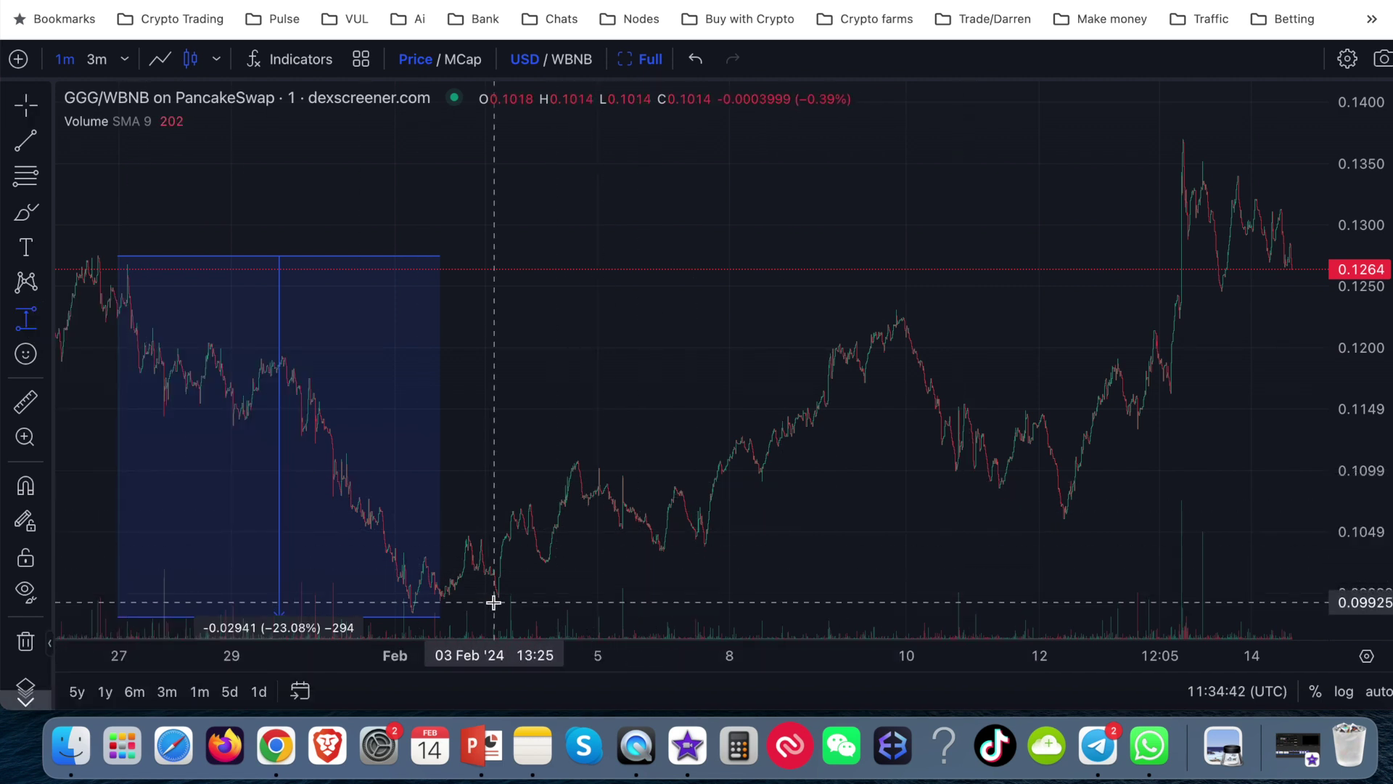
click(522, 614)
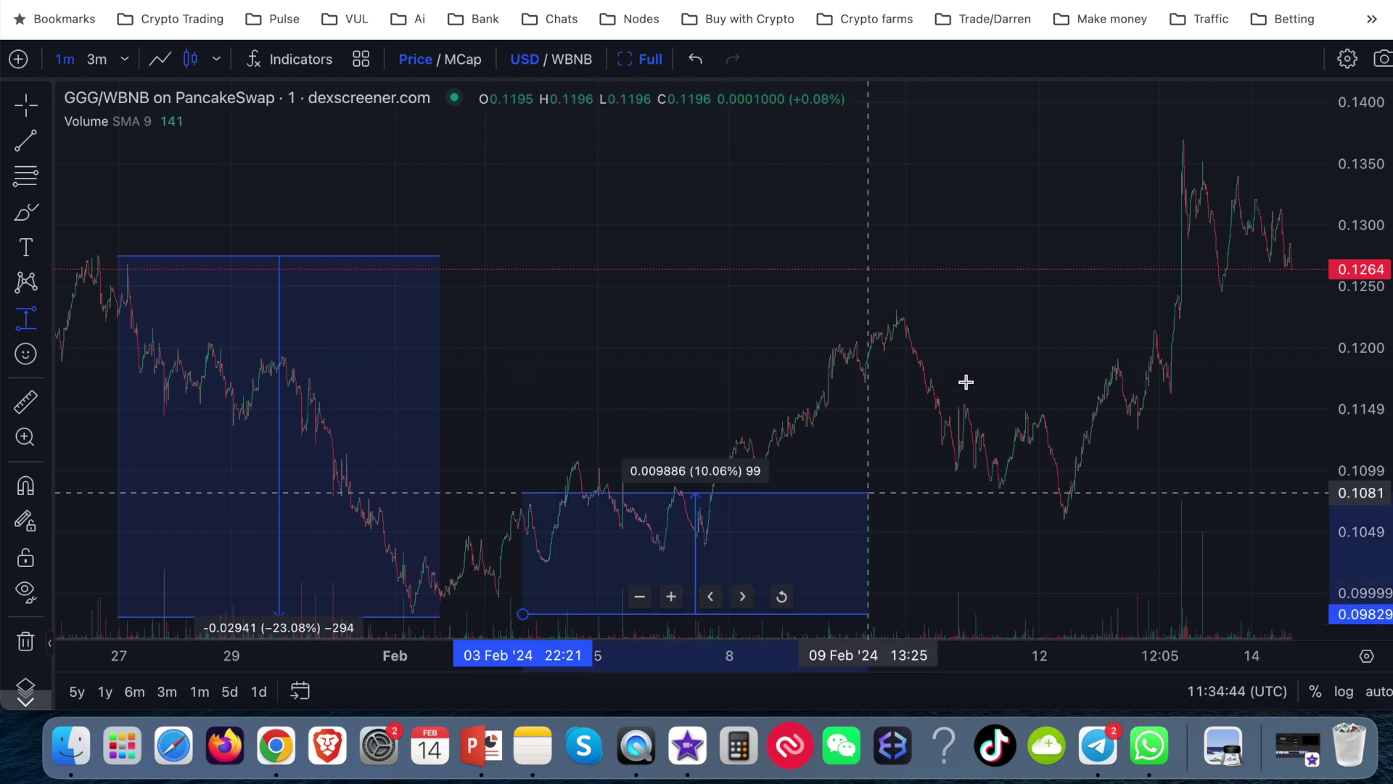
click(1186, 139)
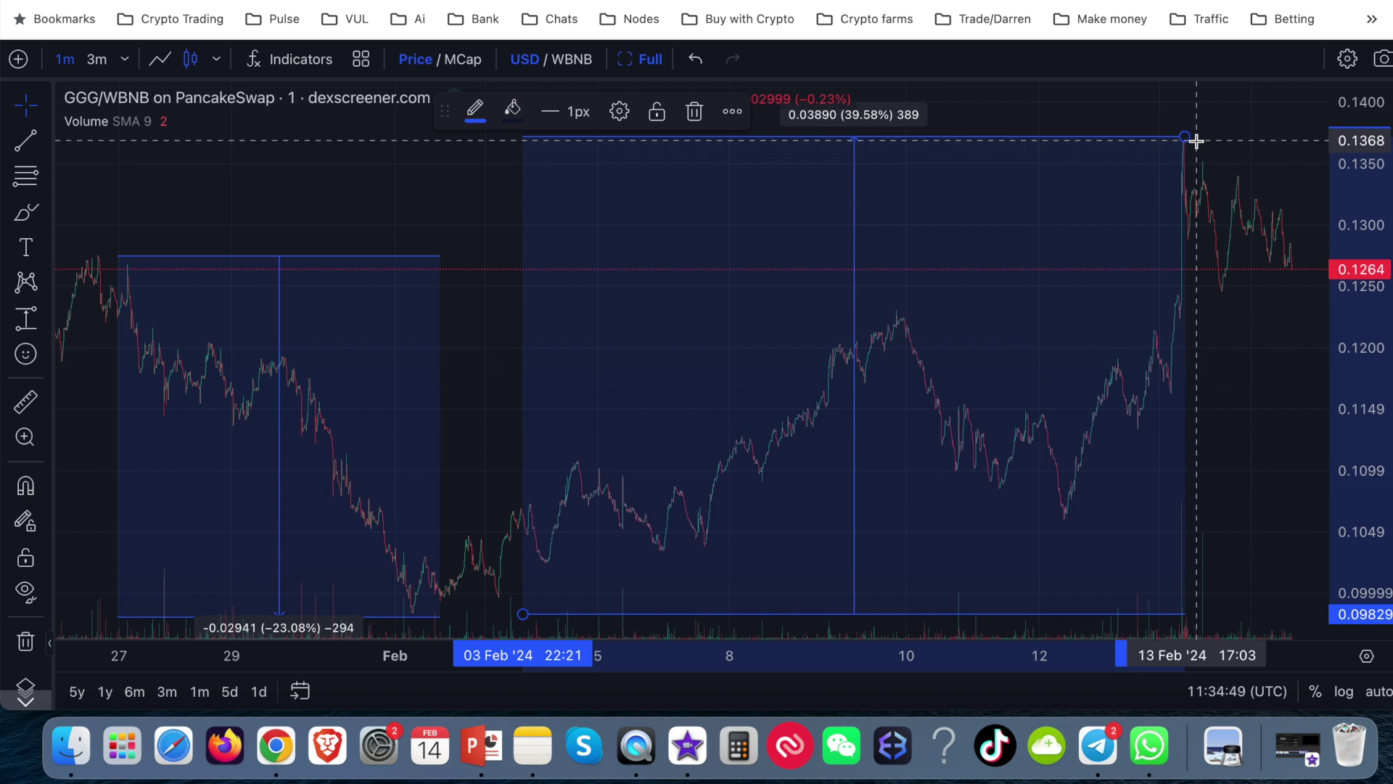
click(1232, 132)
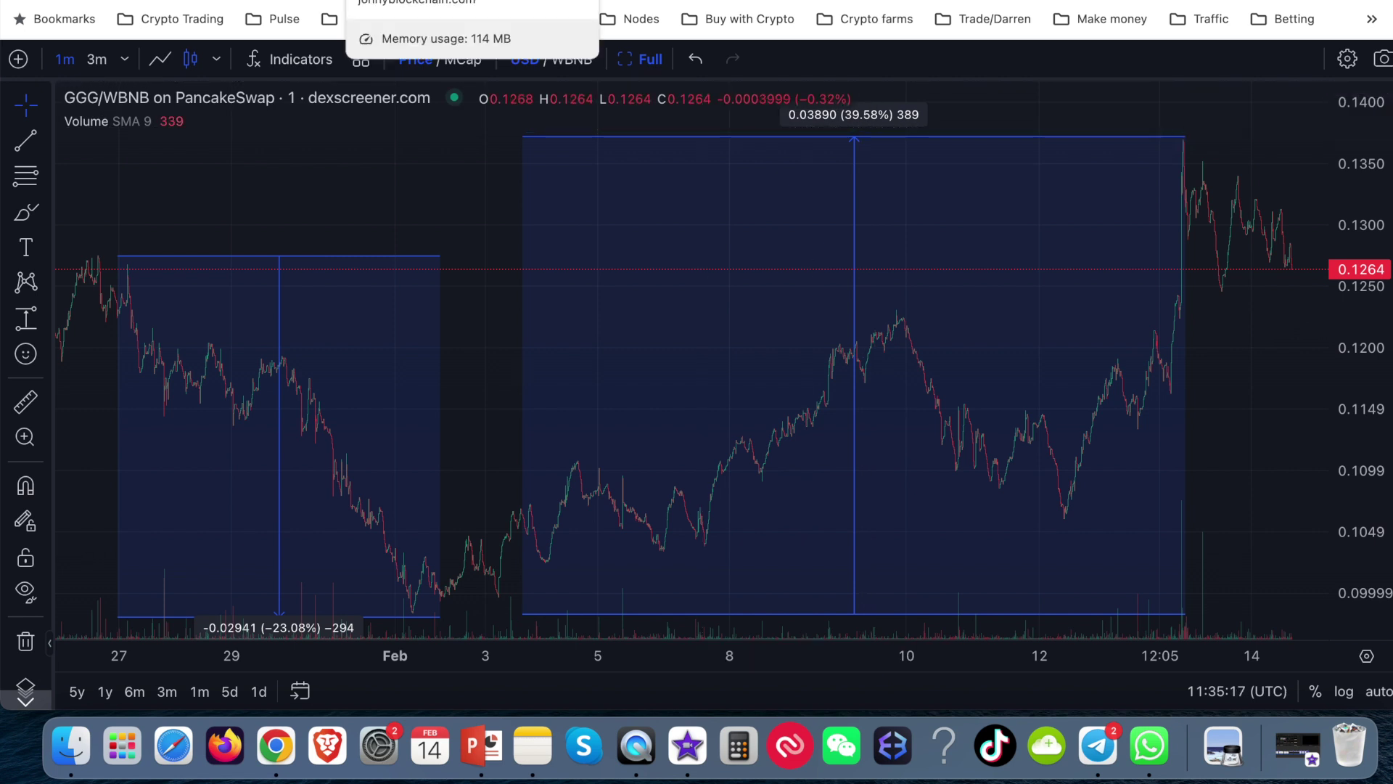
Start a new GGG-USDT robot from the Jonny Blockchain DEX trends list and enable Expert Mode.
click(428, 1)
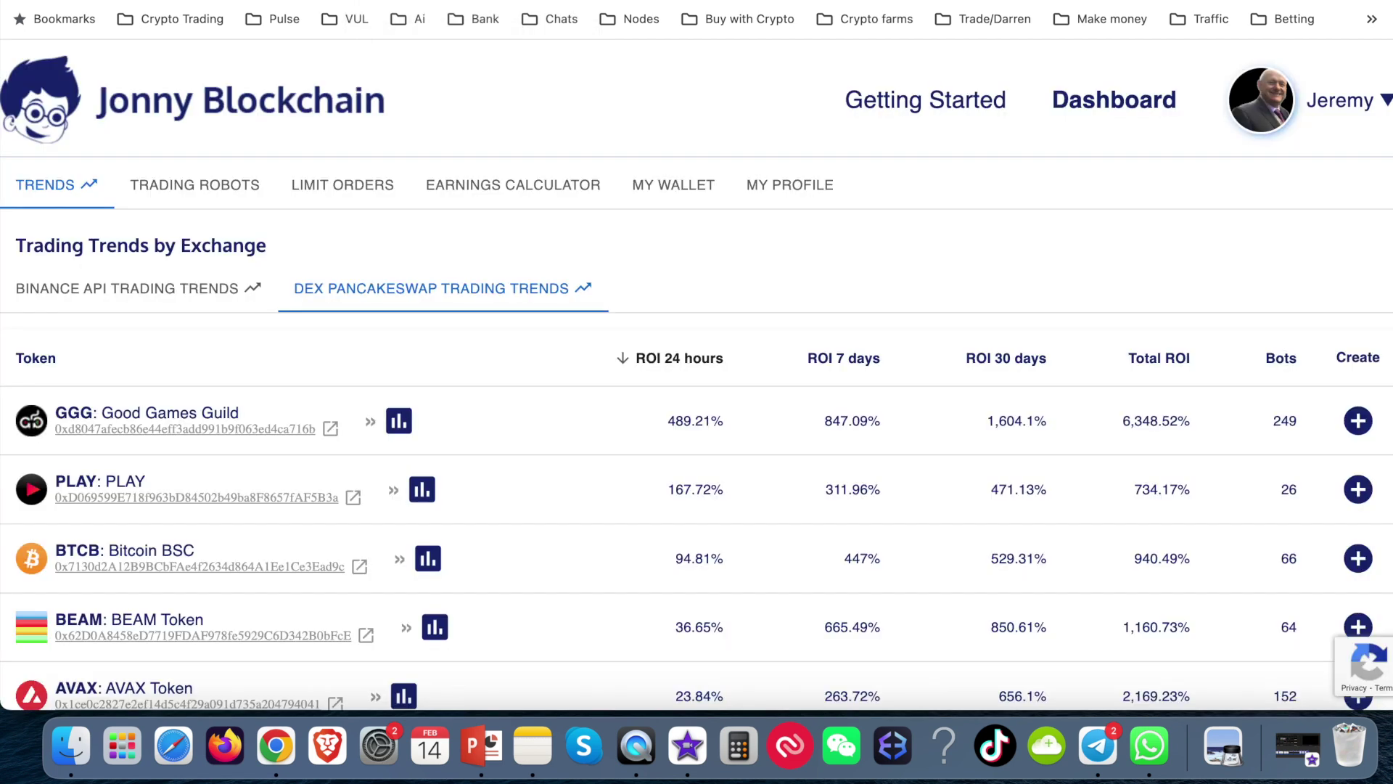
click(1358, 421)
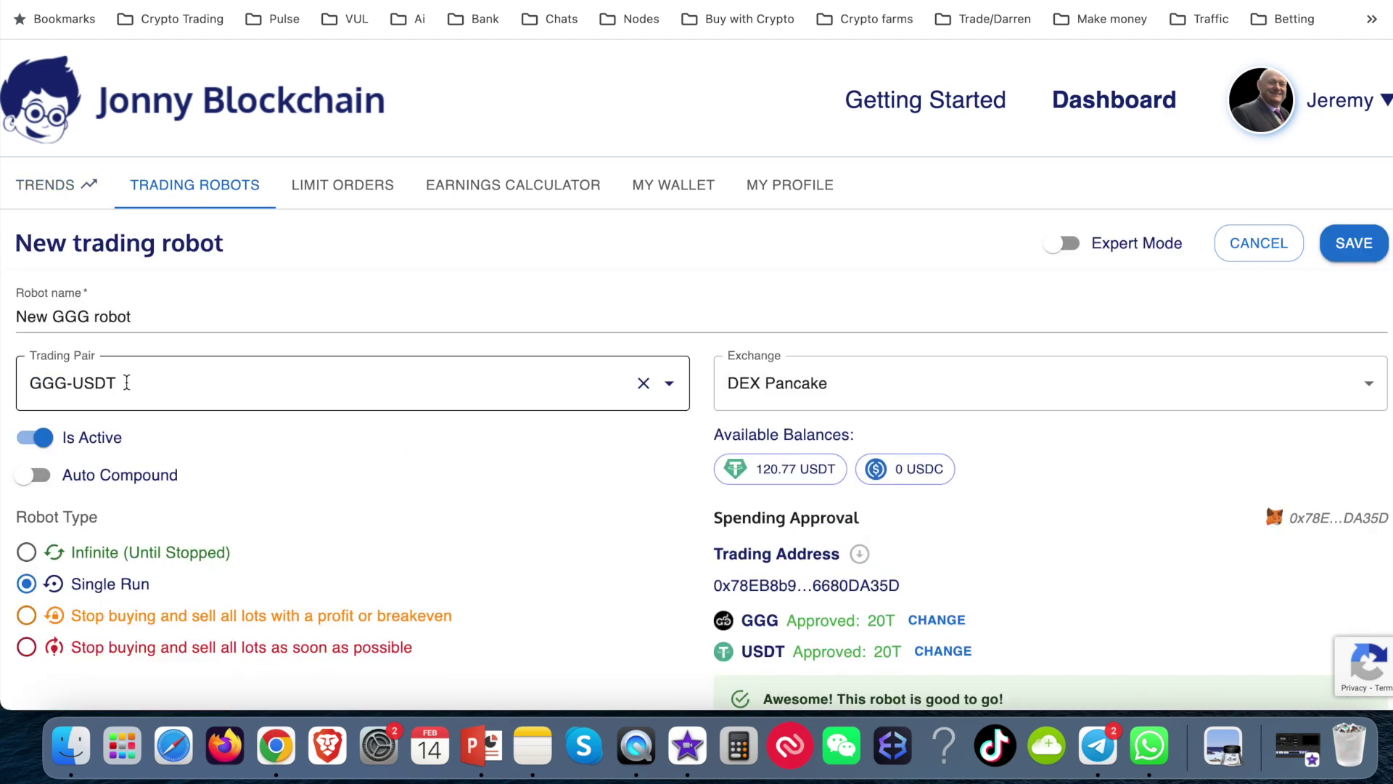
click(1072, 267)
Delete every lot after lot 1 from the robot's strategy.
scroll(1082, 452, down, 5)
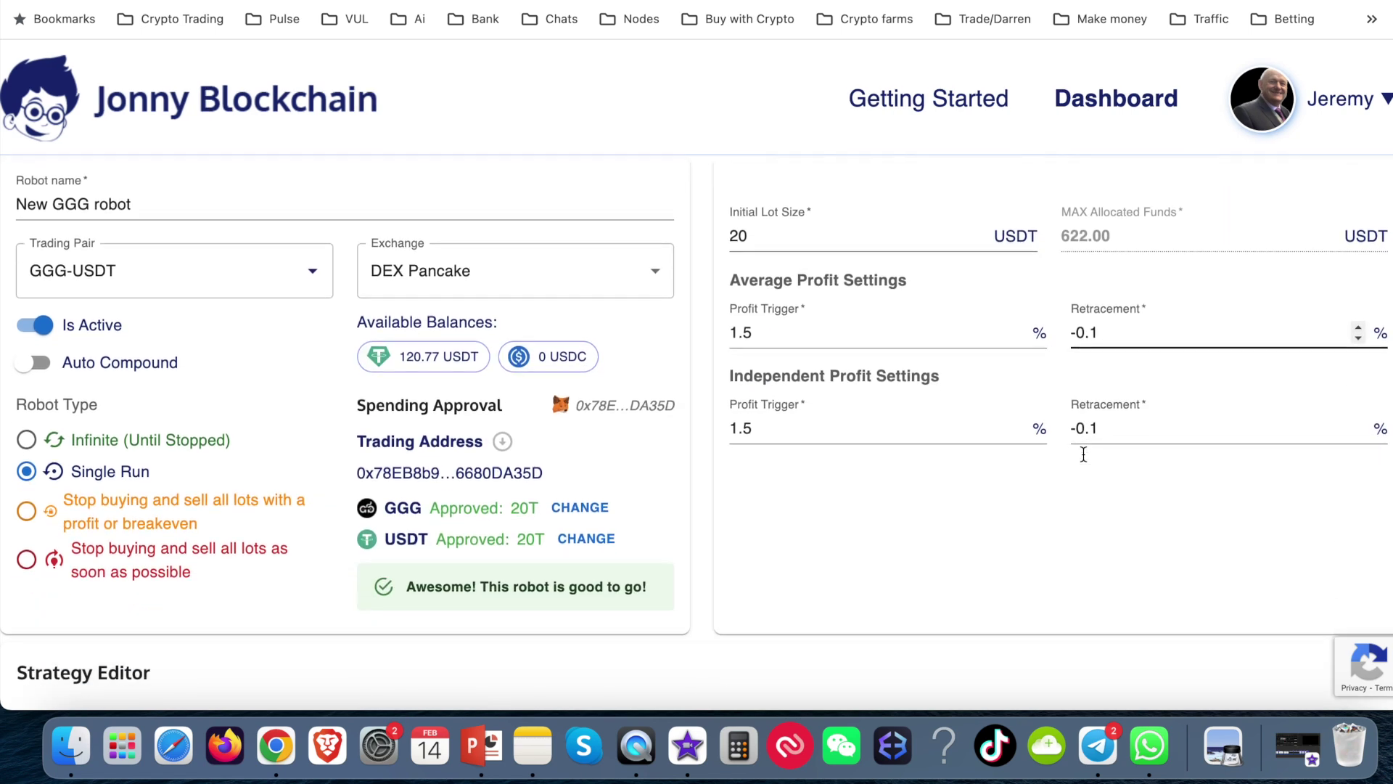
scroll(1083, 453, down, 5)
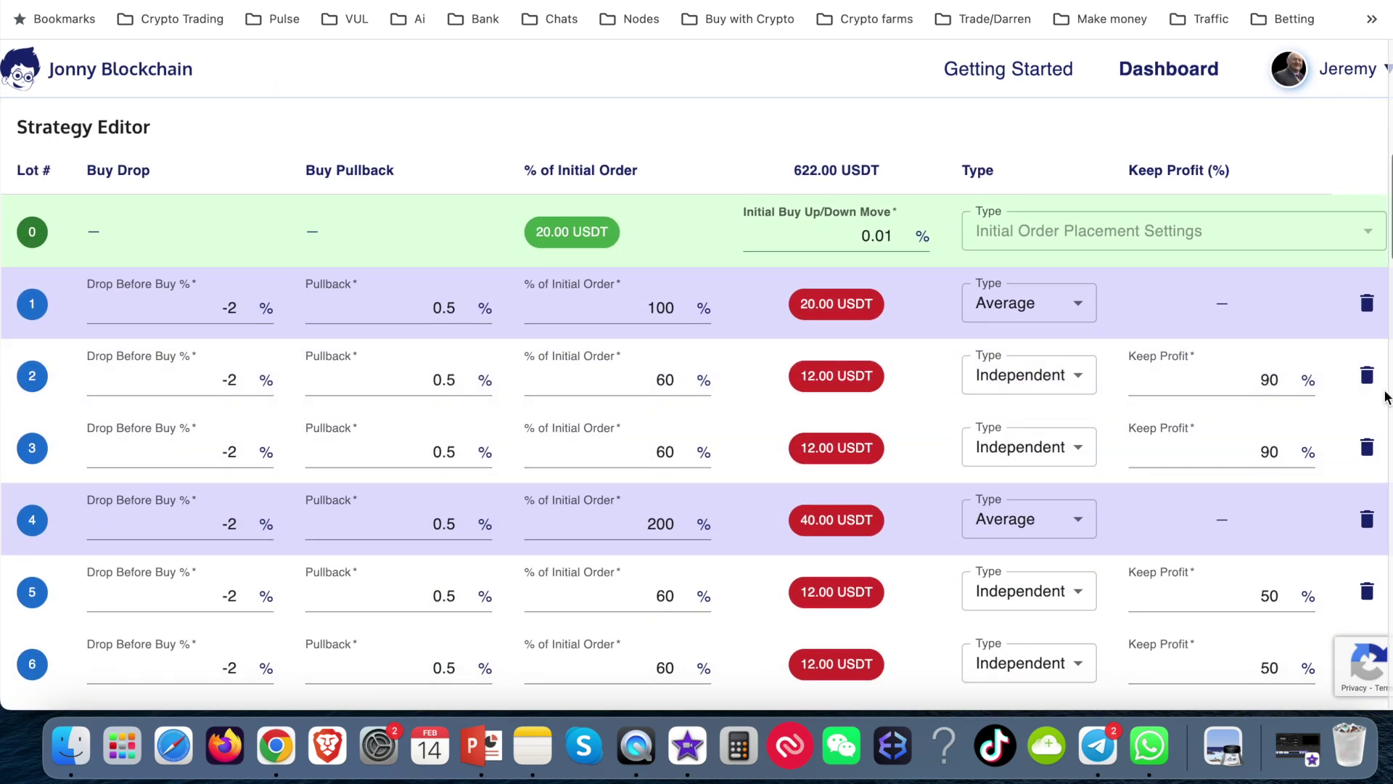
click(1368, 378)
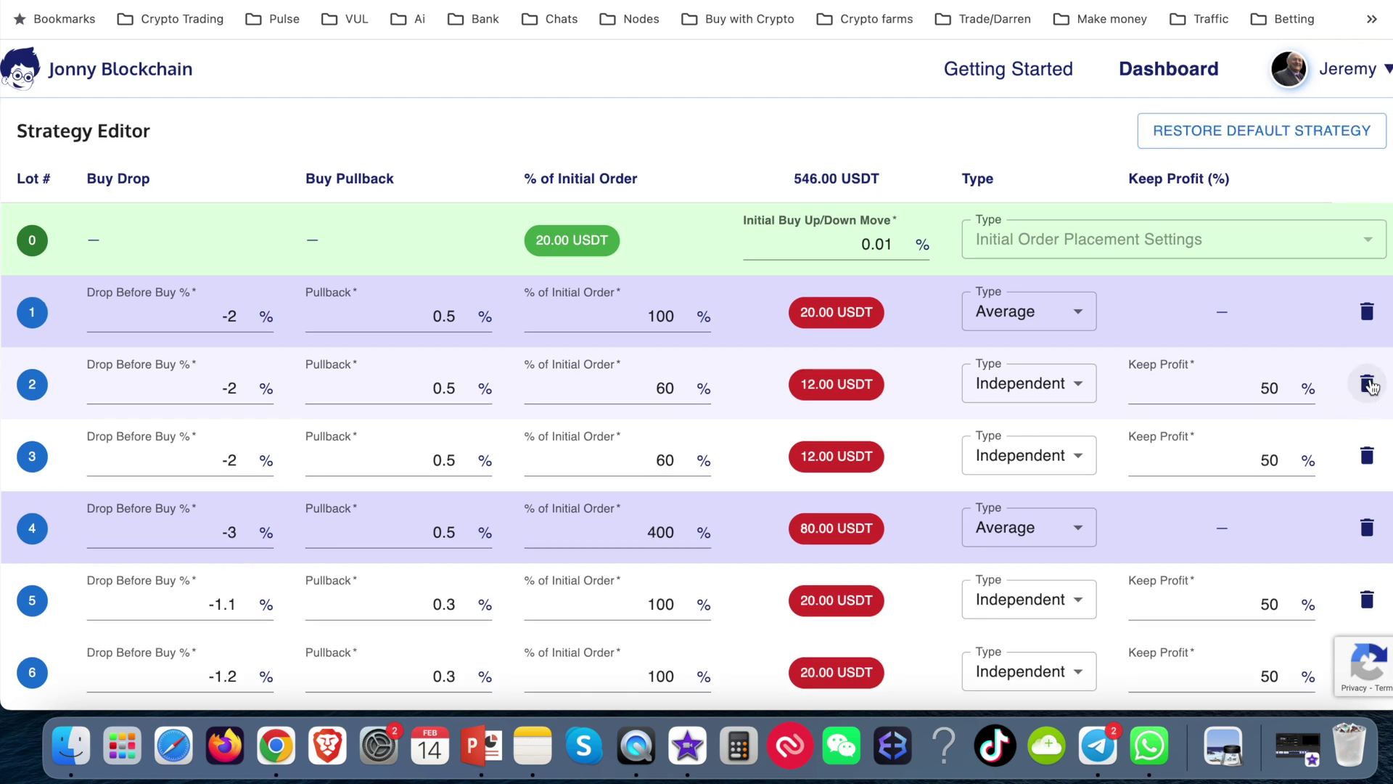
click(1368, 384)
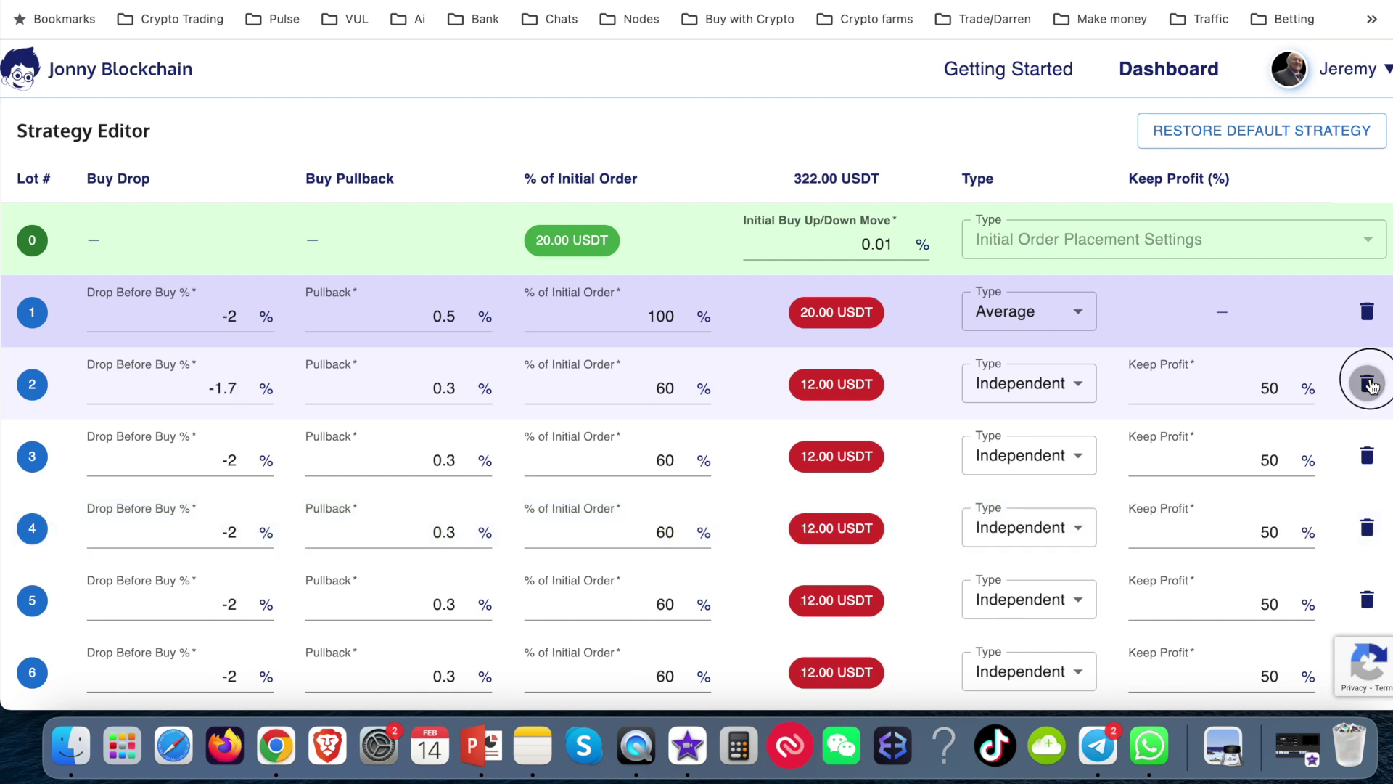
click(1370, 385)
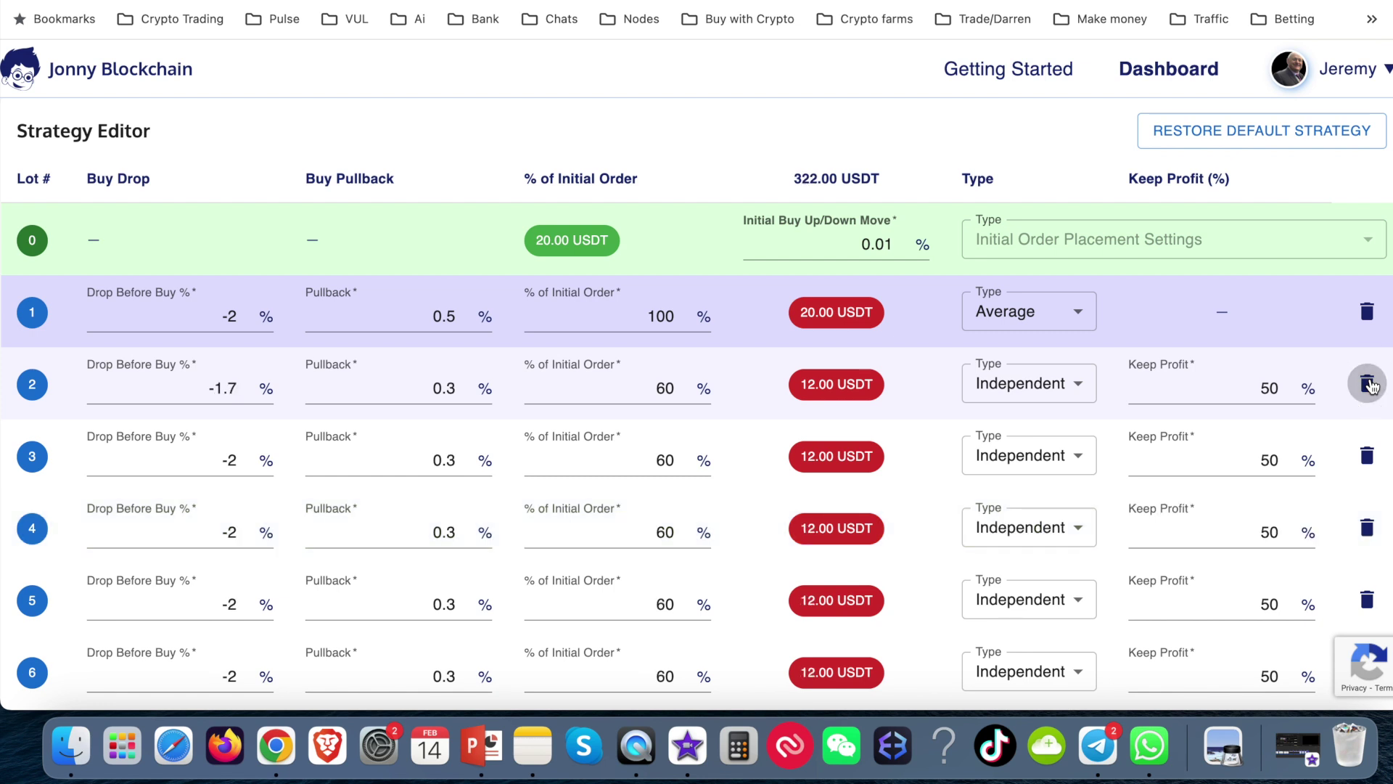
click(1368, 384)
click(1369, 384)
click(1368, 384)
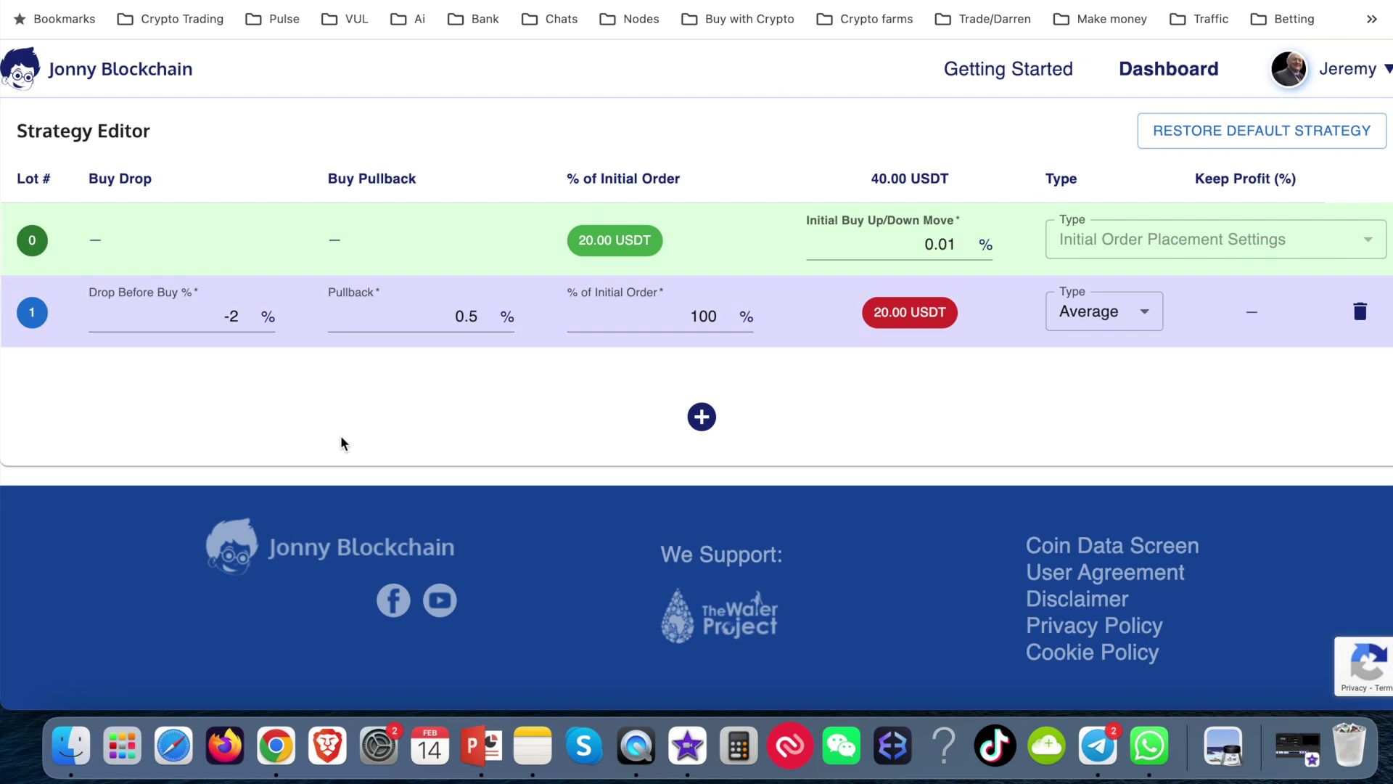
Set lot 1's Drop Before Buy to -23%.
scroll(343, 443, up, 2)
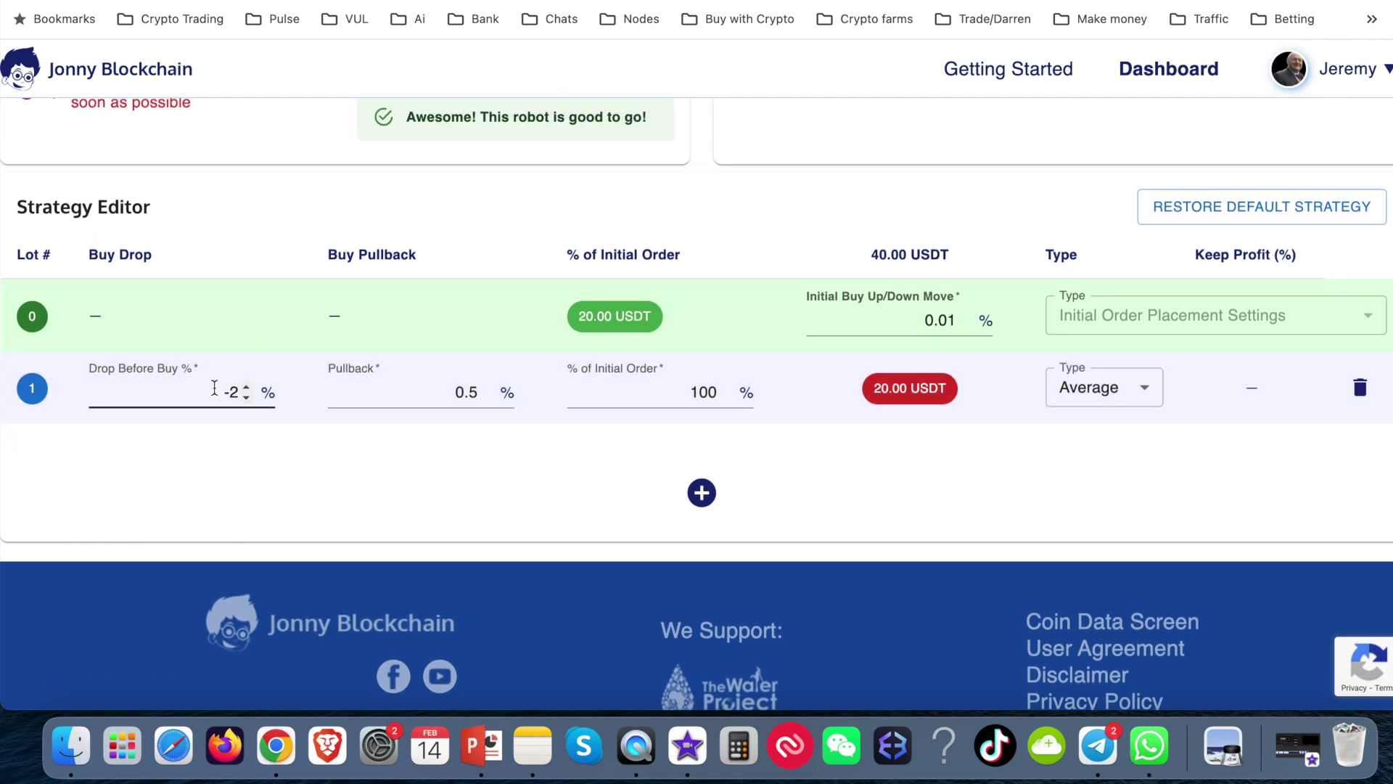
click(140, 390)
text(-)
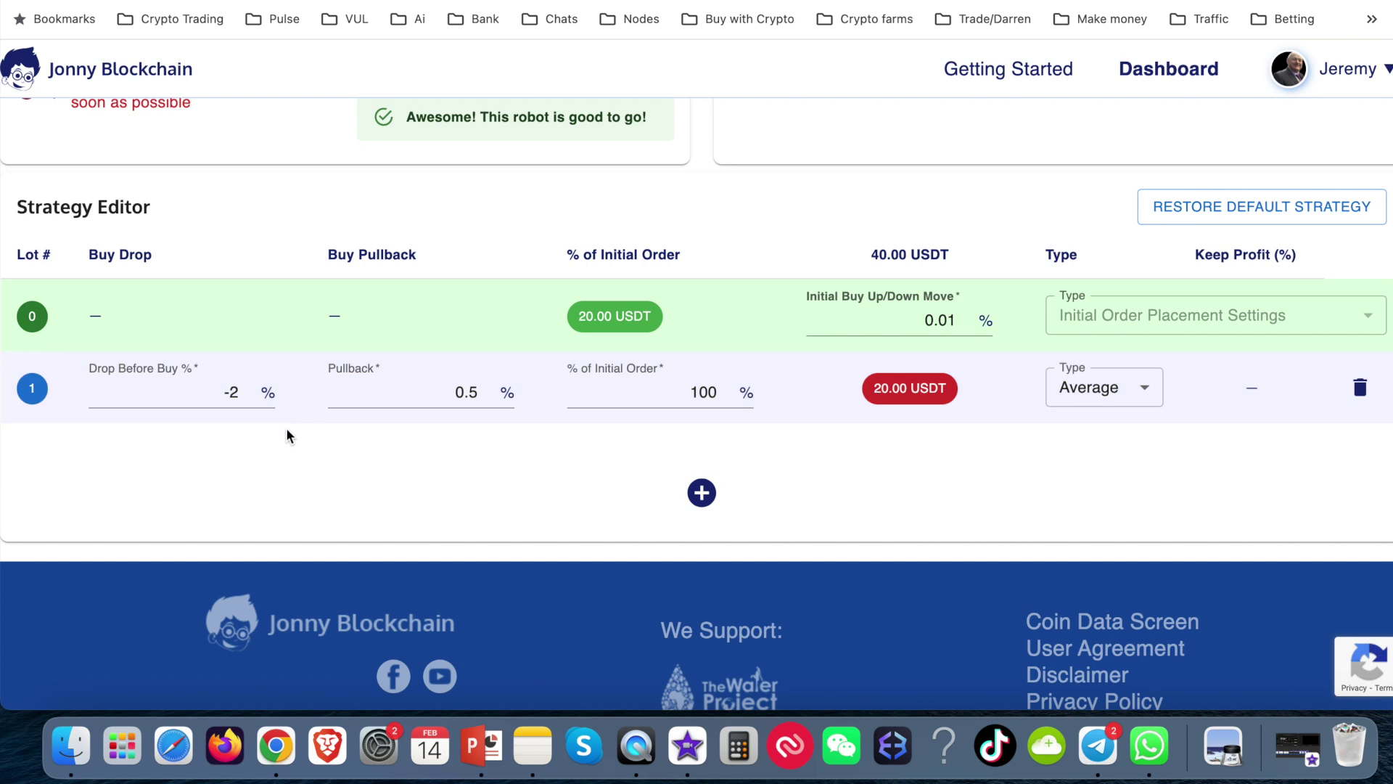
click(245, 397)
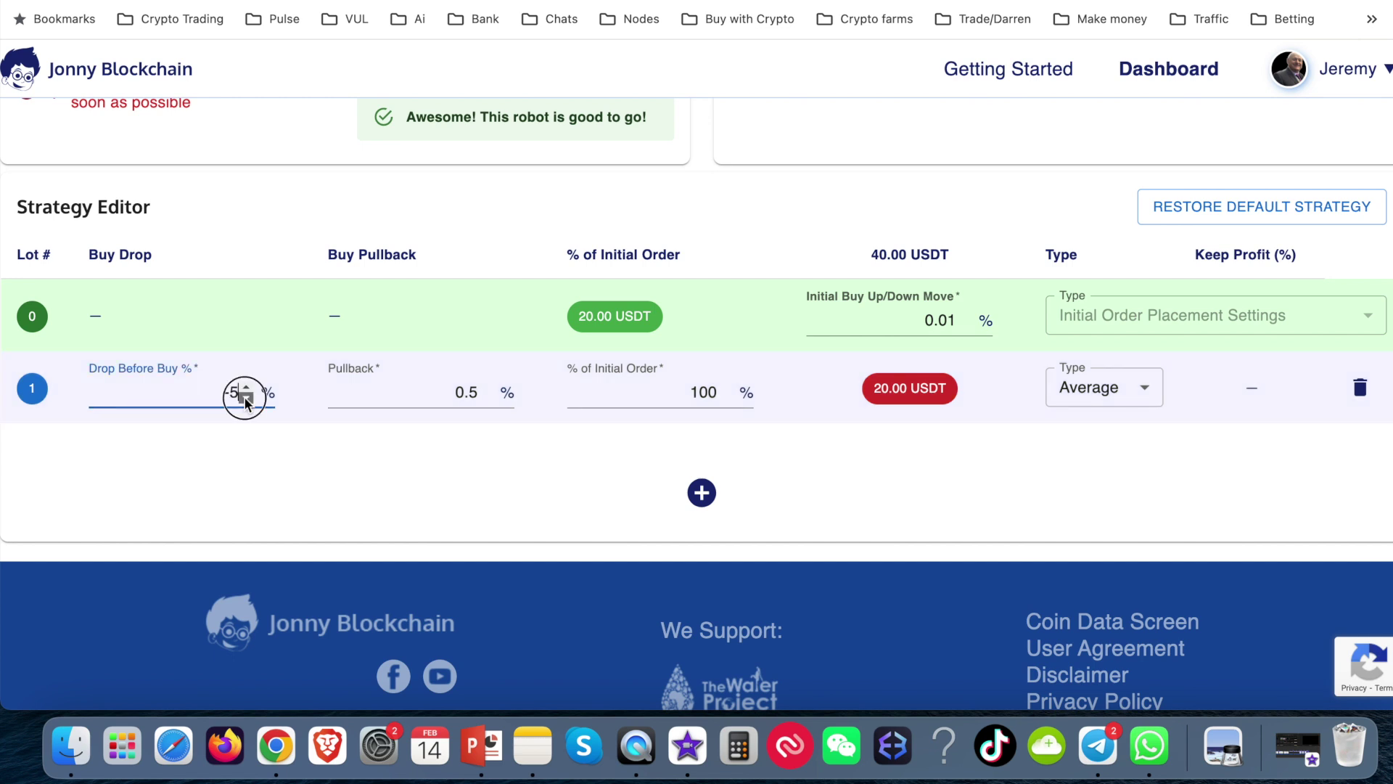
click(245, 398)
click(245, 399)
click(245, 399)
click(245, 399)
click(246, 398)
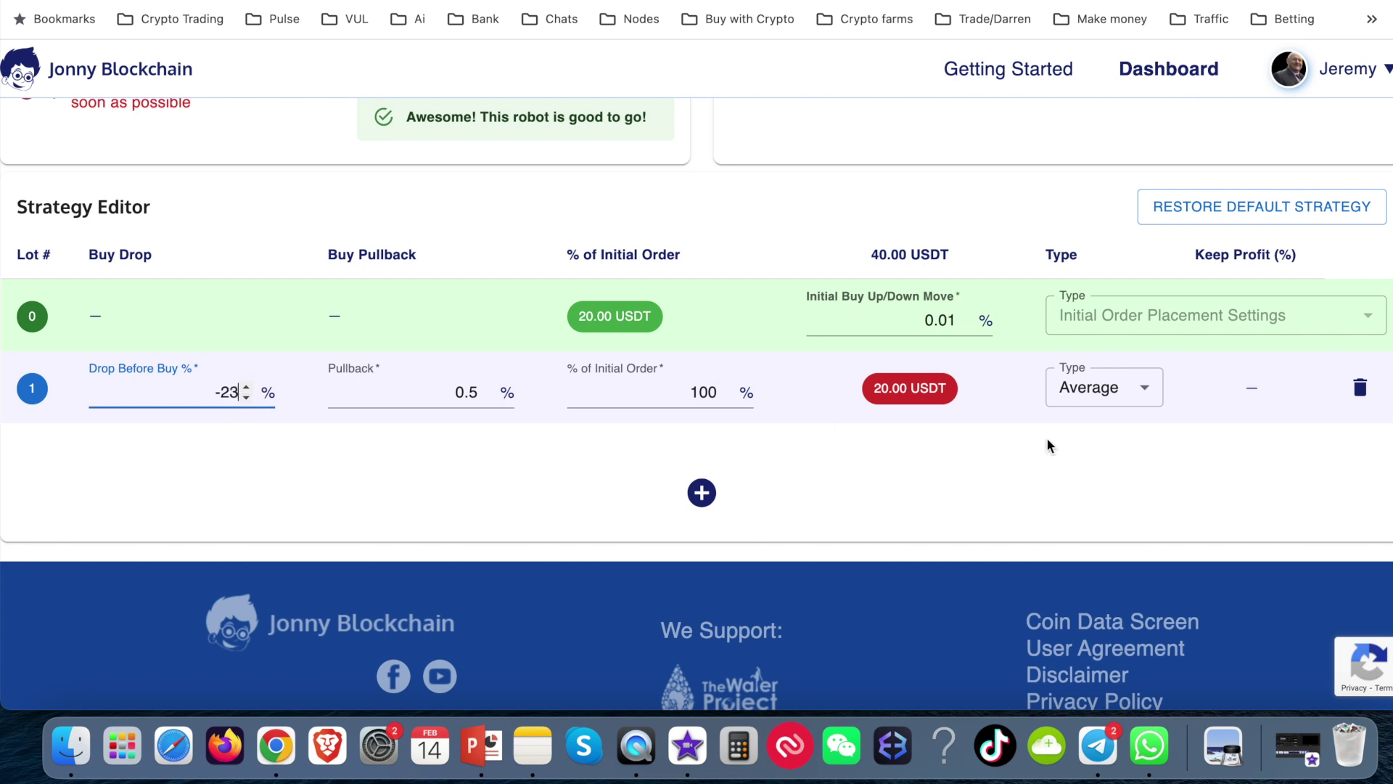
Set lot 1's type to Independent with a Keep Profit of 10%.
click(1144, 398)
click(1105, 488)
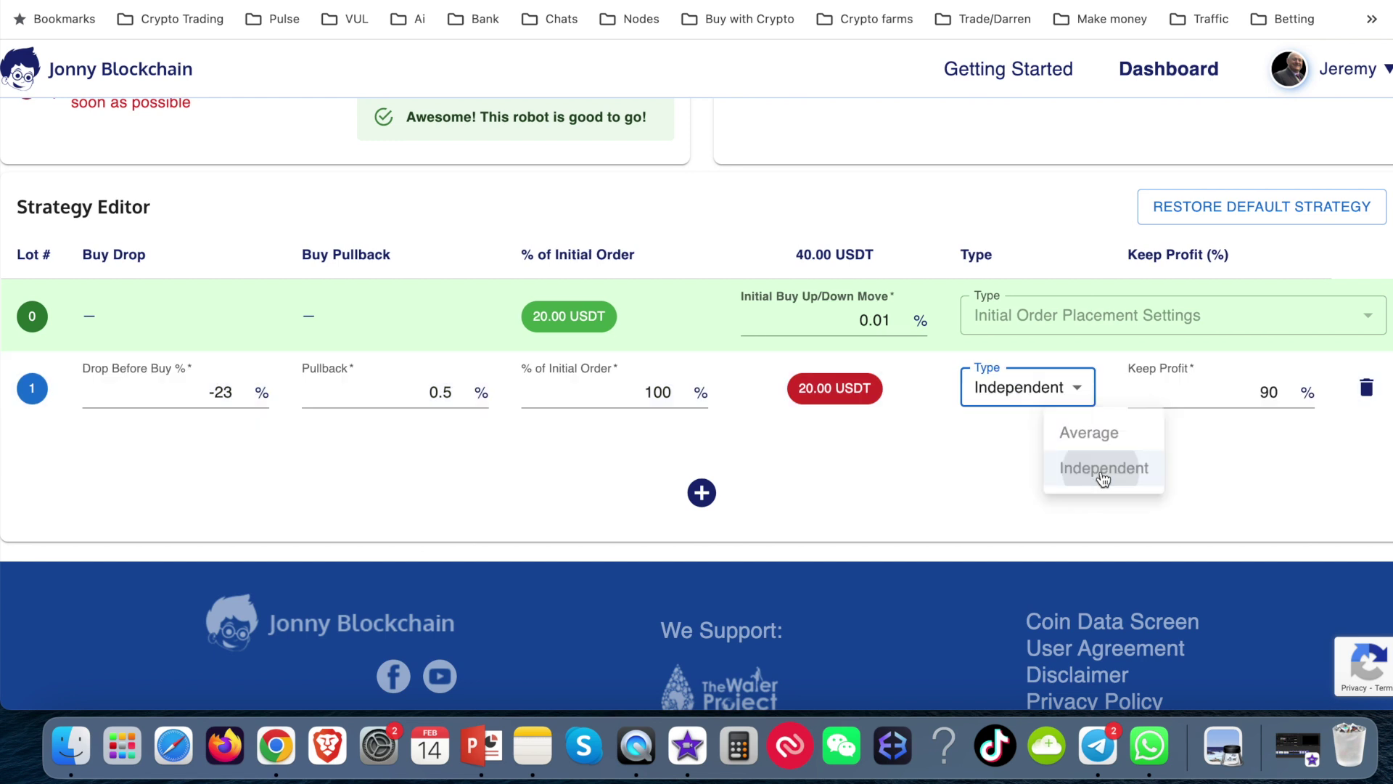
double_click(1269, 392)
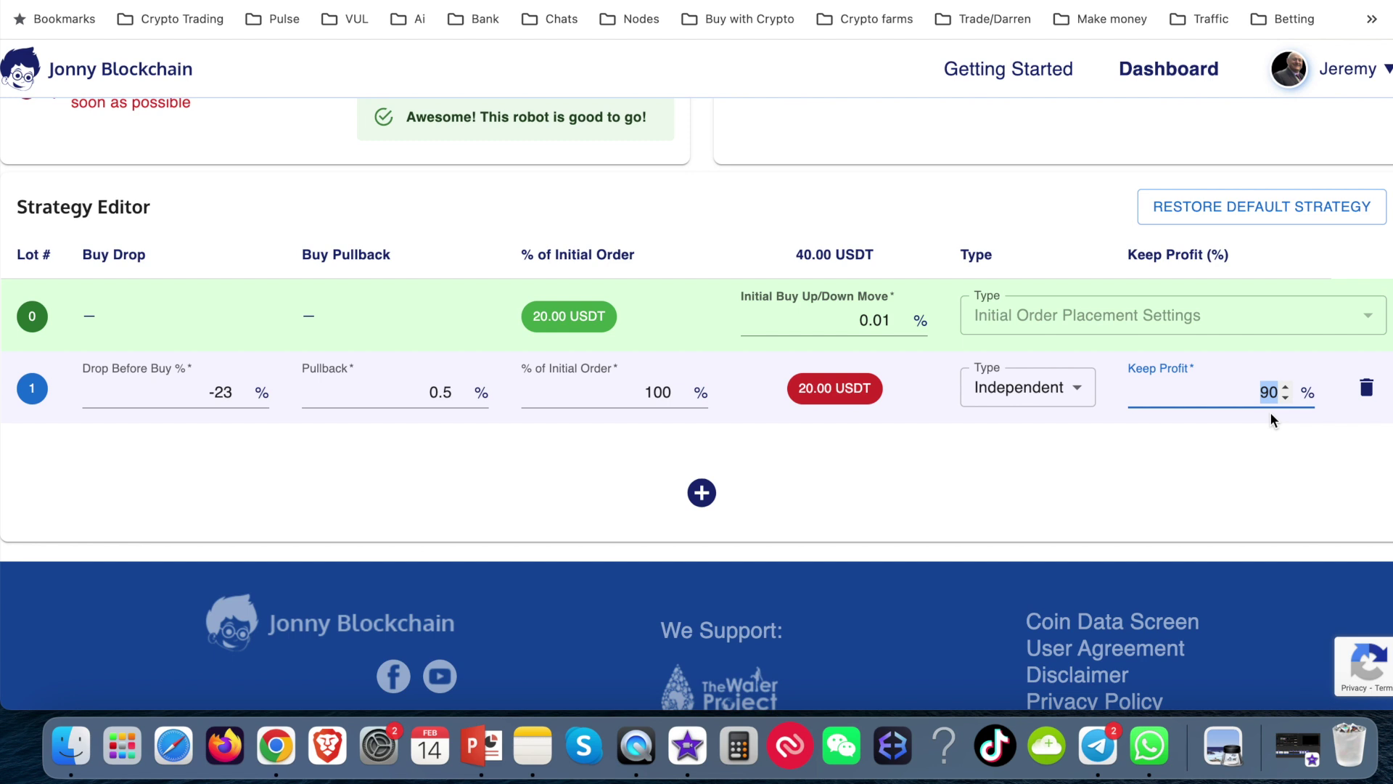
text(10)
Rename the new GGG robot as "Lot 0 $20 Lot 1 $20 default drop -23%".
scroll(777, 435, up, 2)
scroll(777, 436, up, 5)
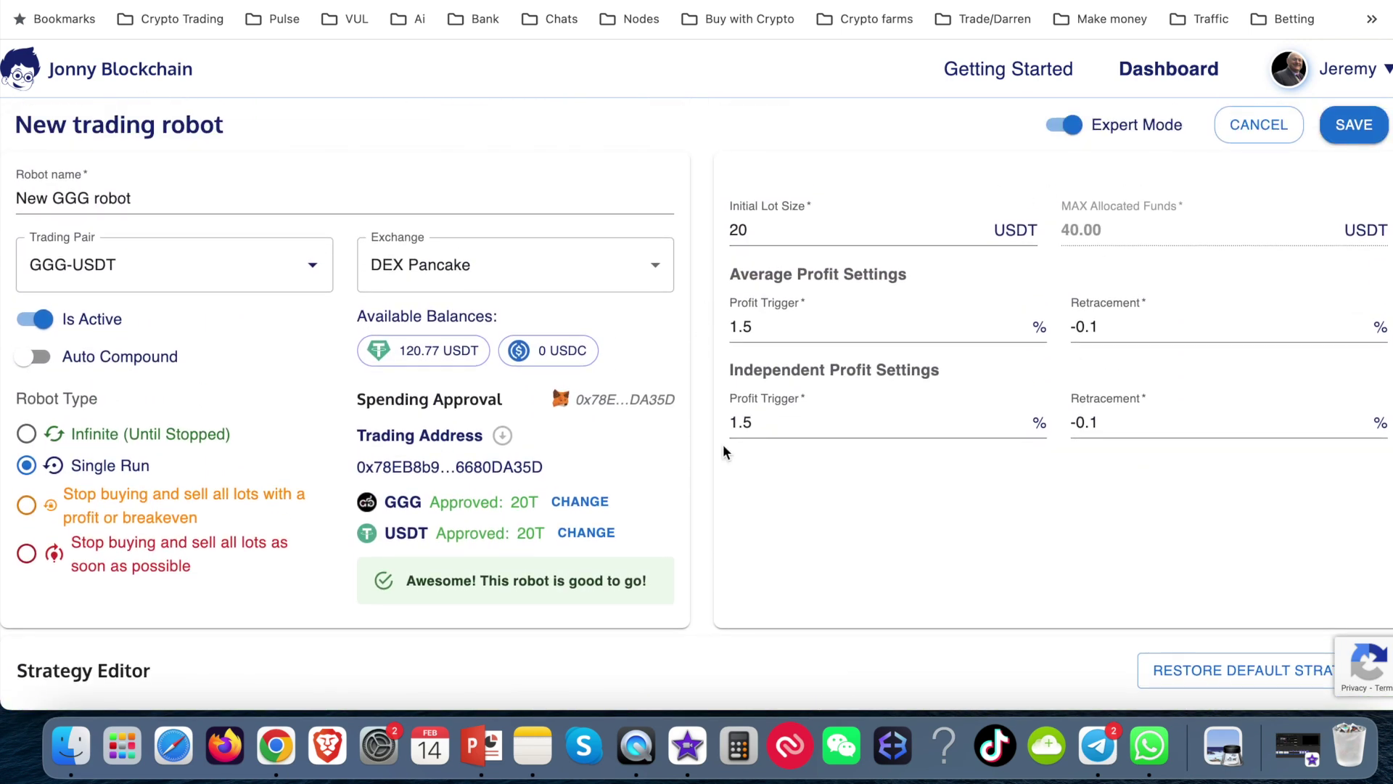
double_click(734, 227)
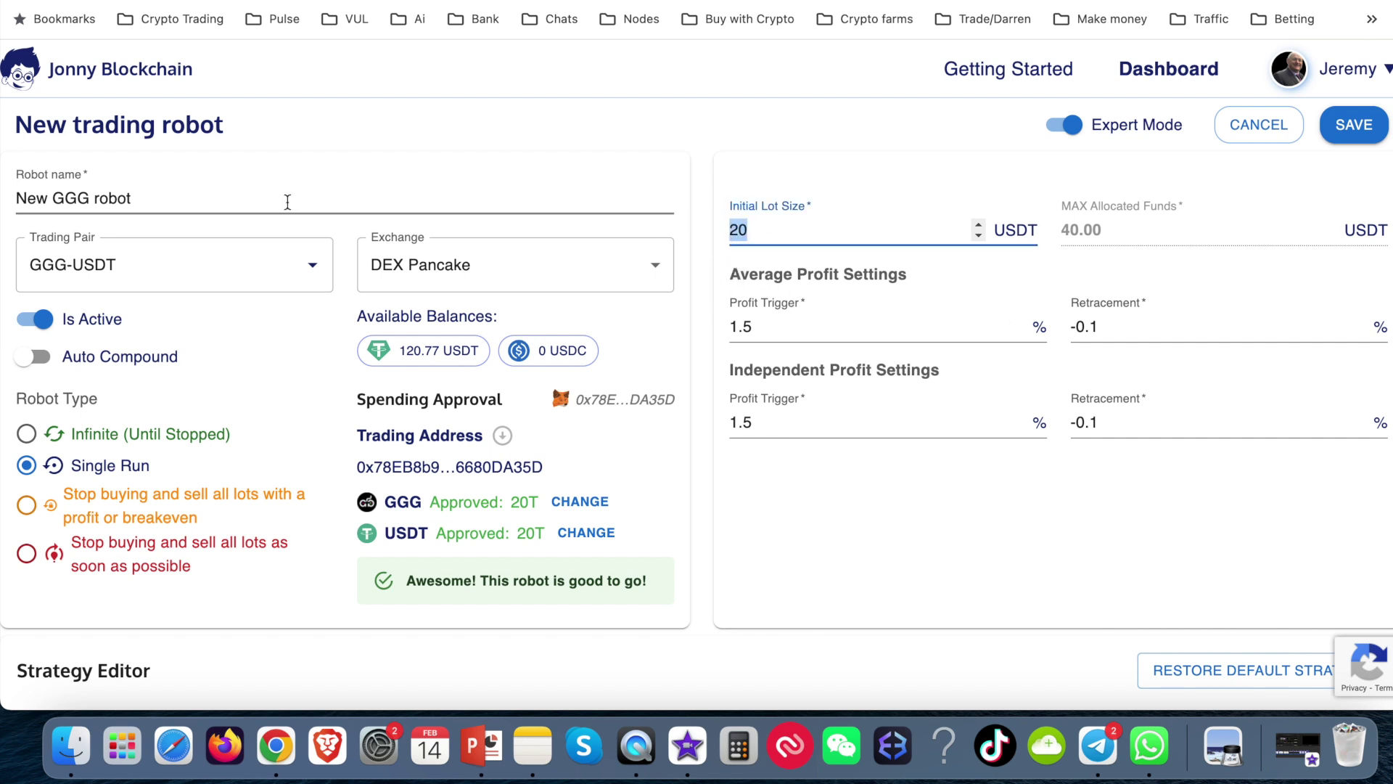
drag(142, 200, 19, 200)
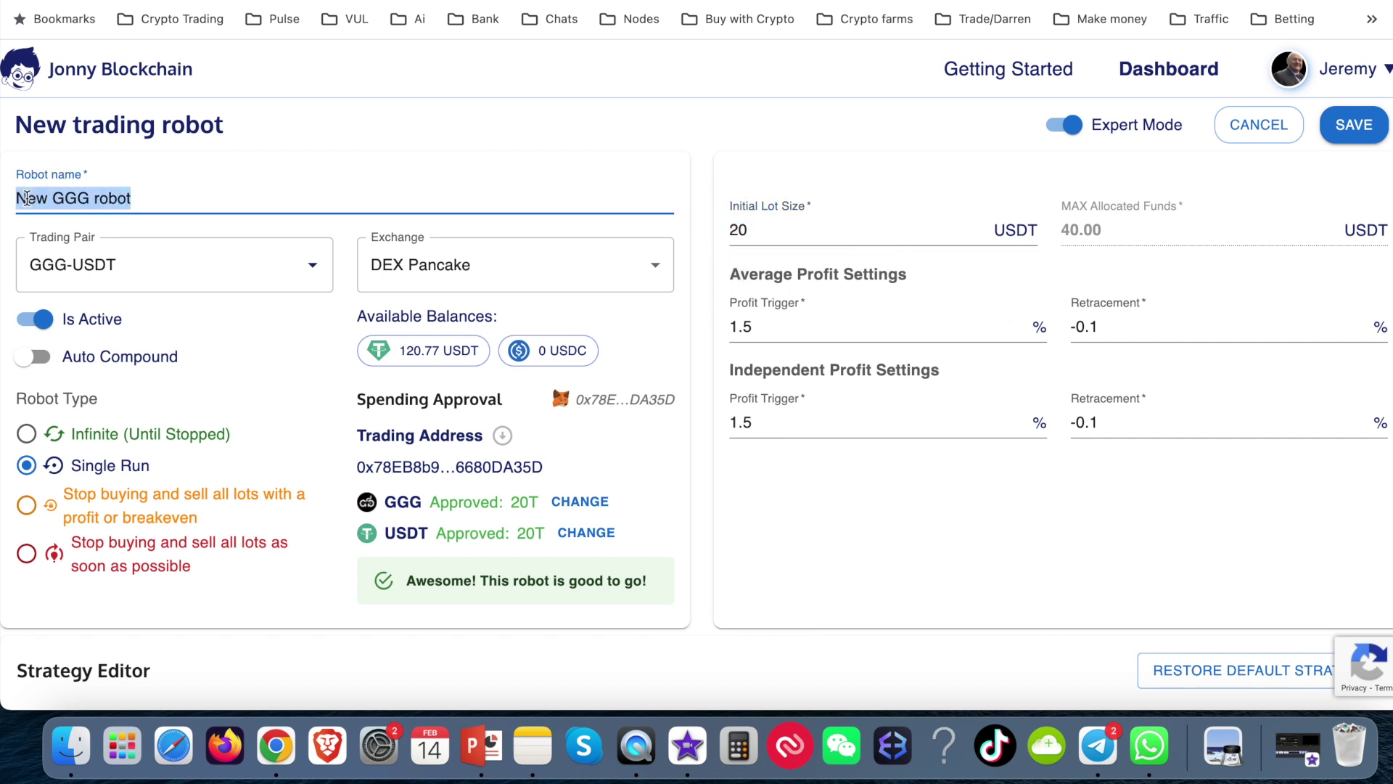
text(Lot 0)
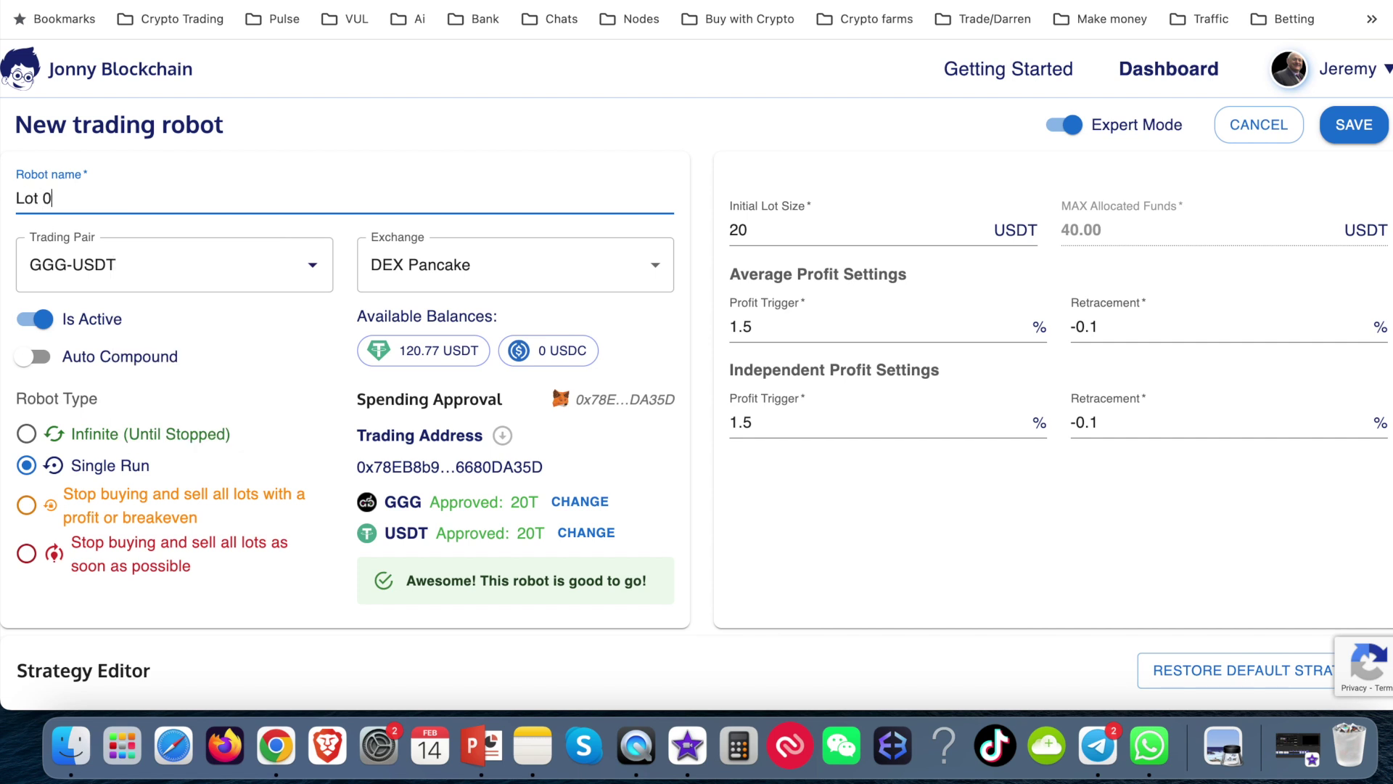
text( $20 Lot 1 $20 default)
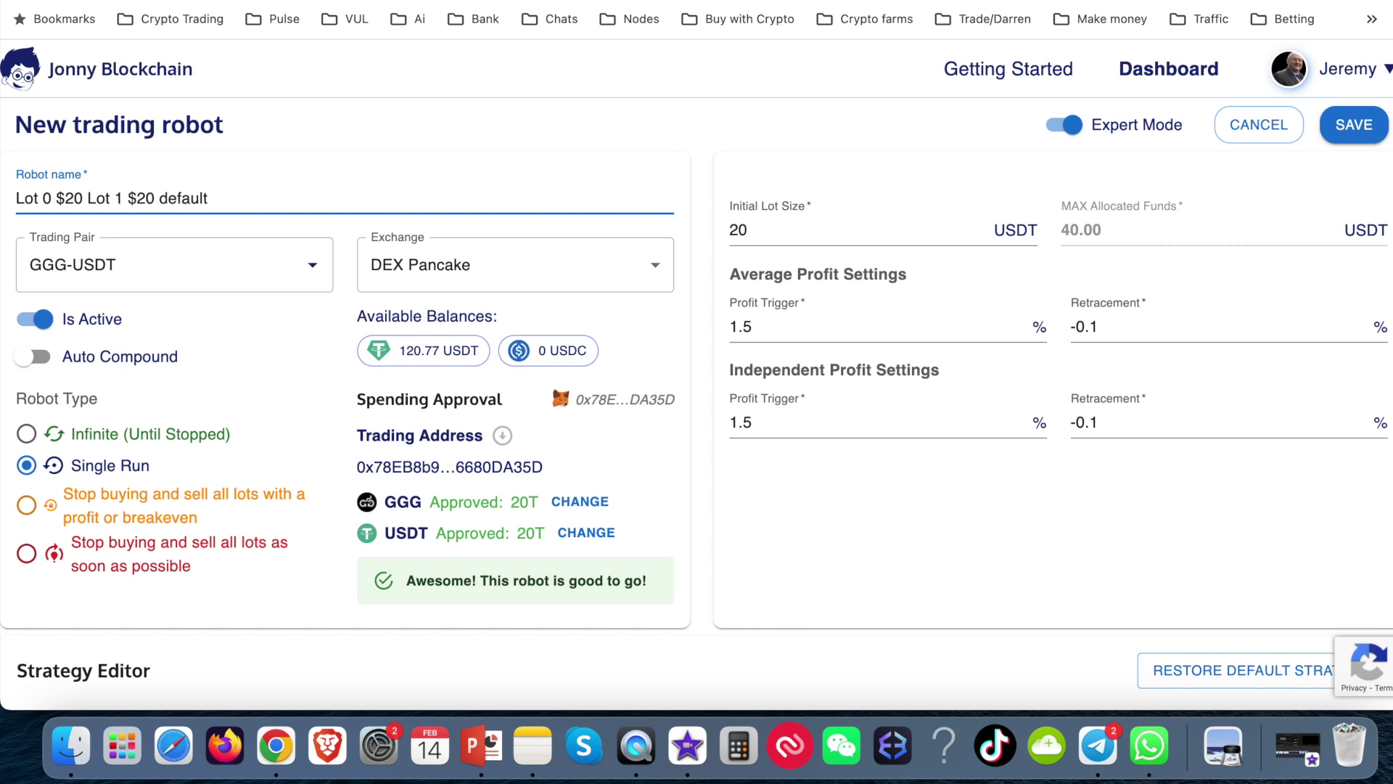
text( -)
click(200, 650)
scroll(200, 650, down, 3)
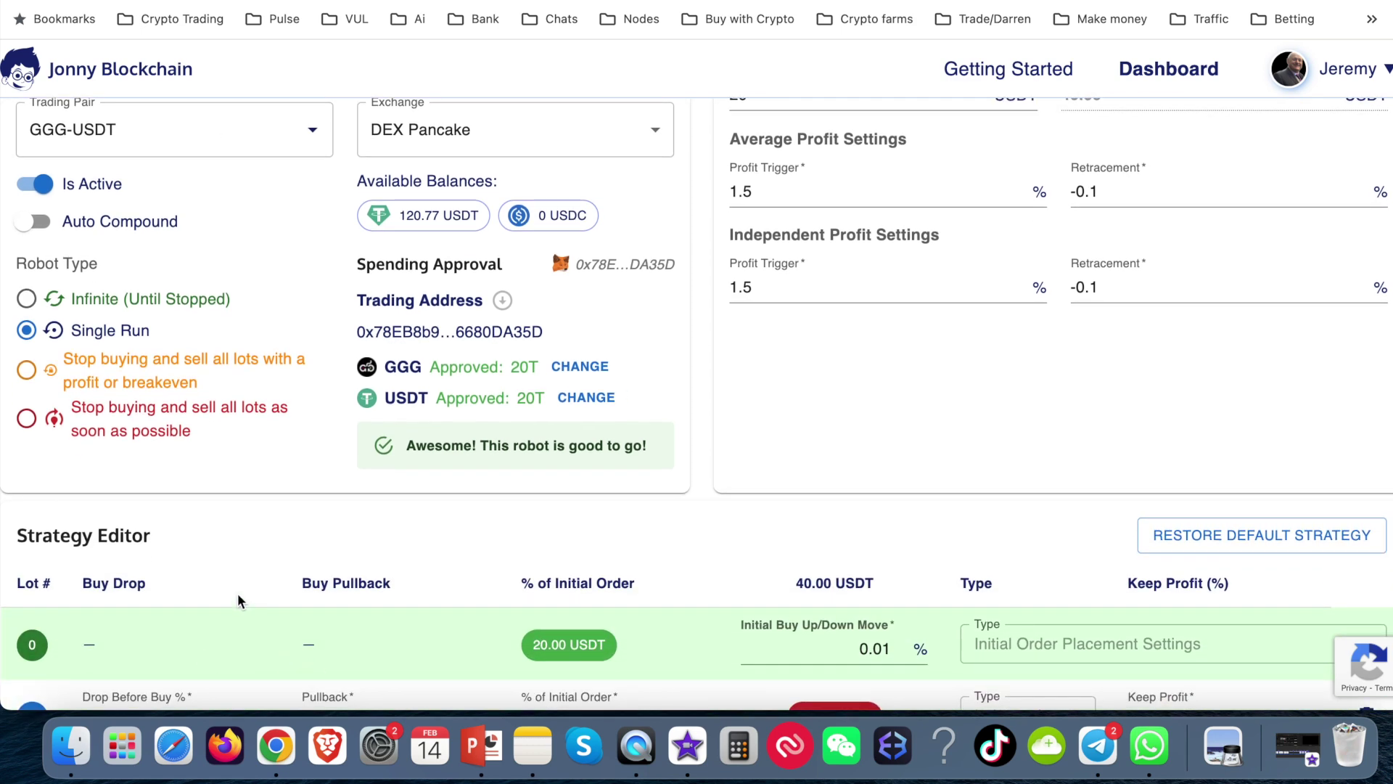
scroll(228, 581, down, 2)
scroll(237, 212, up, 5)
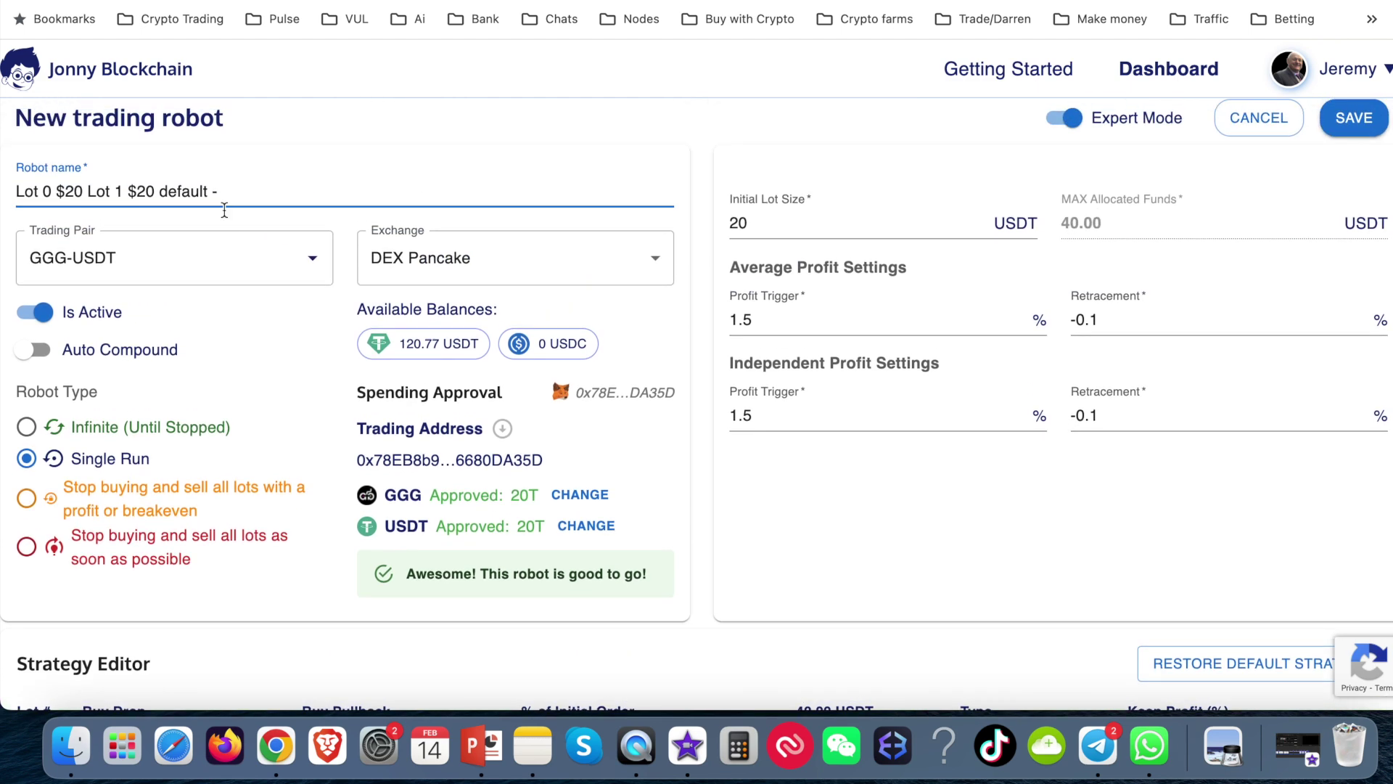
scroll(237, 219, up, 1)
key(BackSpace)
text(drop -23)
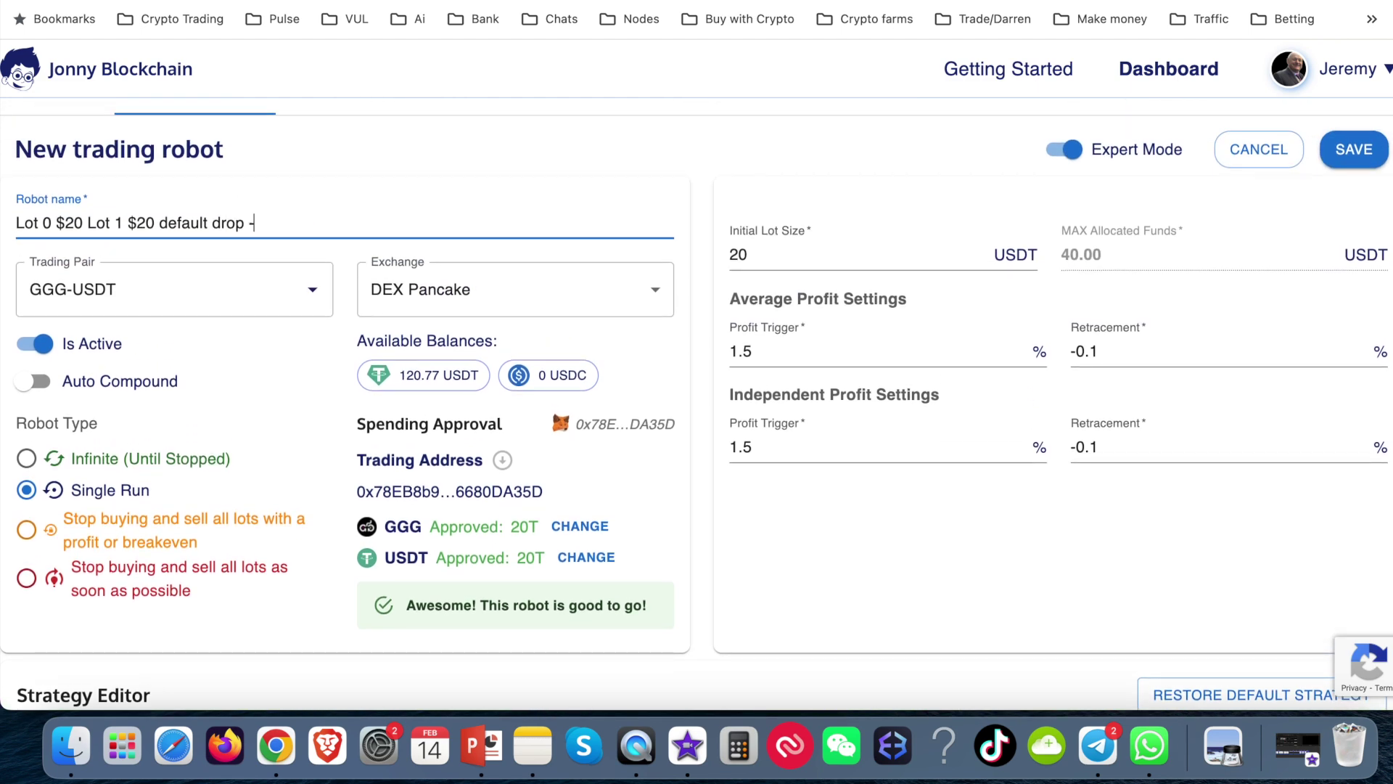
text(%)
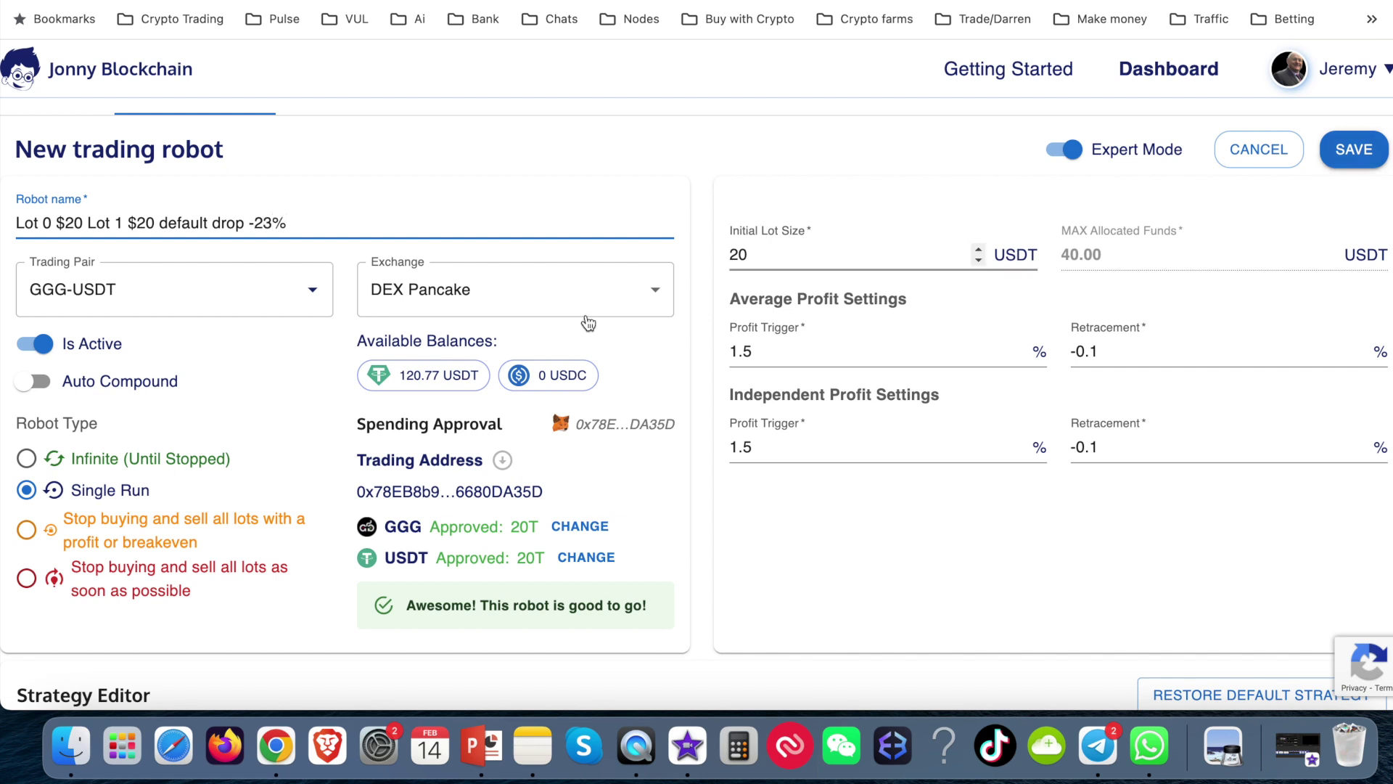
Set the robot type to Infinite (Until Stopped) and discard the new GGG robot without saving.
click(35, 465)
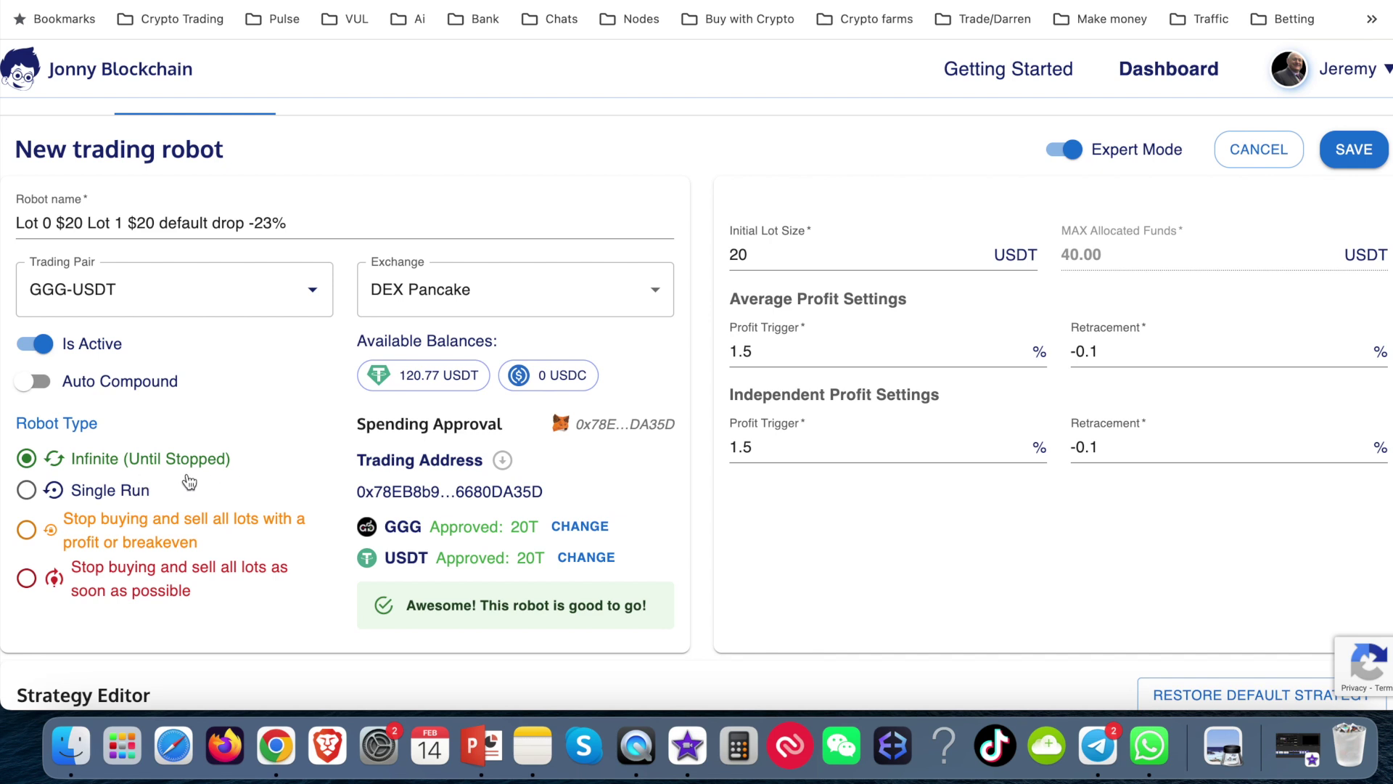
mouse_move(102, 399)
click(1279, 161)
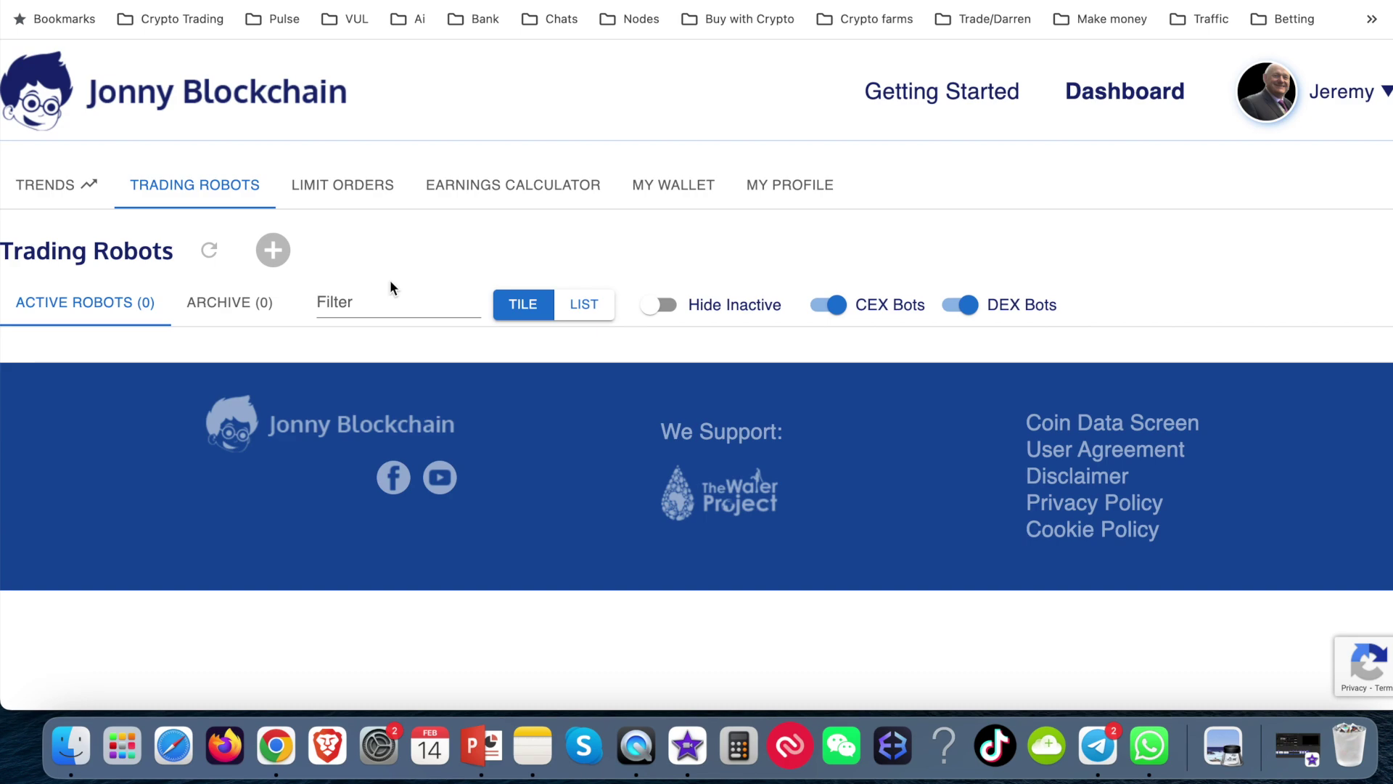
Examine the OMUSDT robot's creation date, lot settings in its name, transactions and ROI at the end of the active robots.
scroll(571, 420, down, 2)
scroll(573, 413, down, 10)
scroll(585, 390, down, 15)
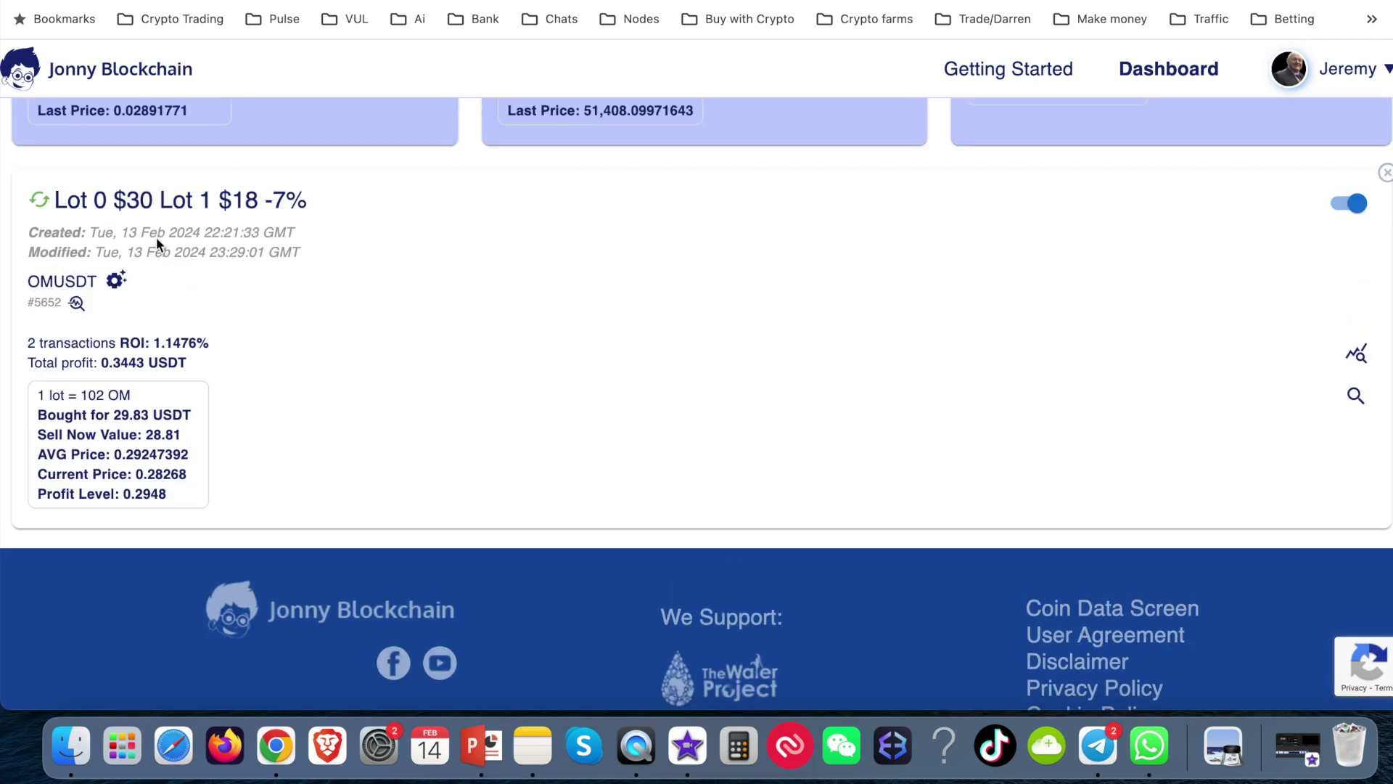
drag(121, 232, 263, 231)
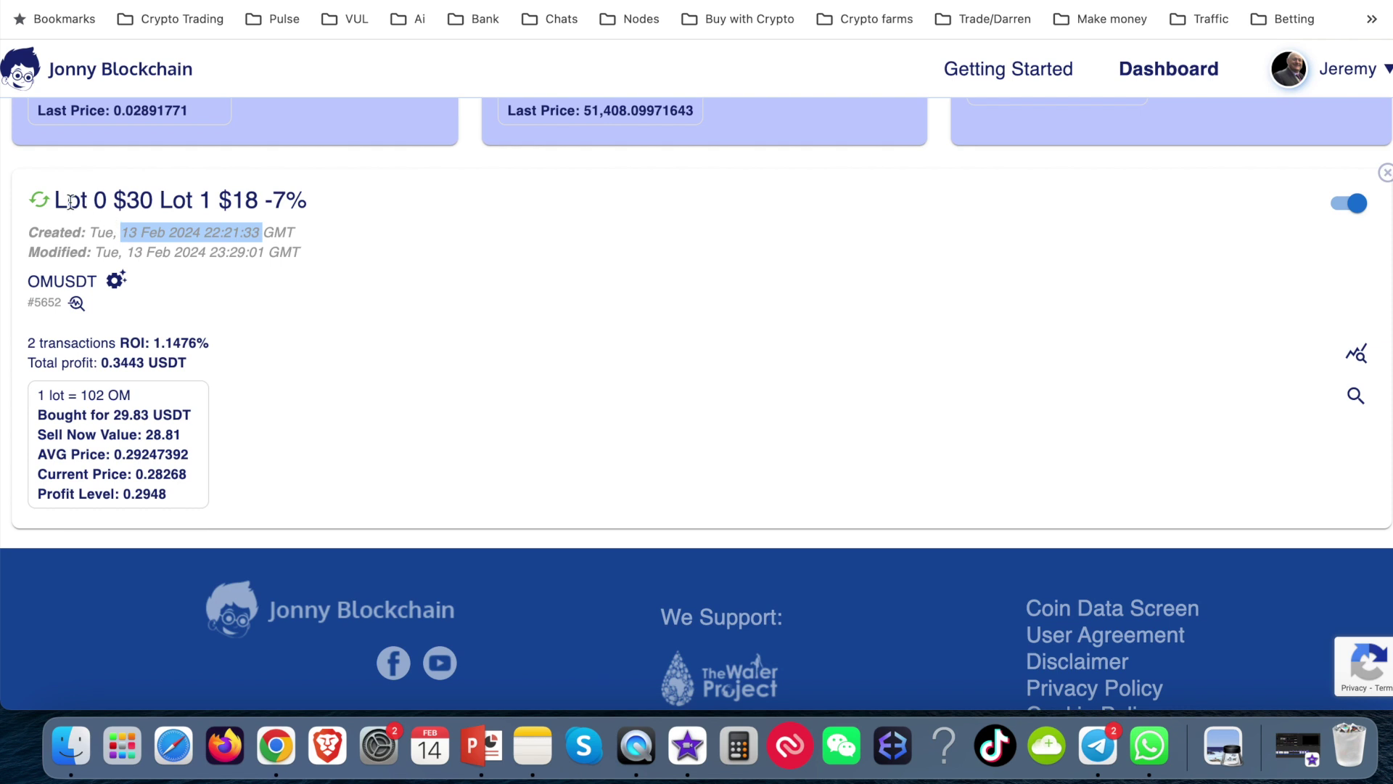
drag(55, 200, 286, 200)
click(258, 200)
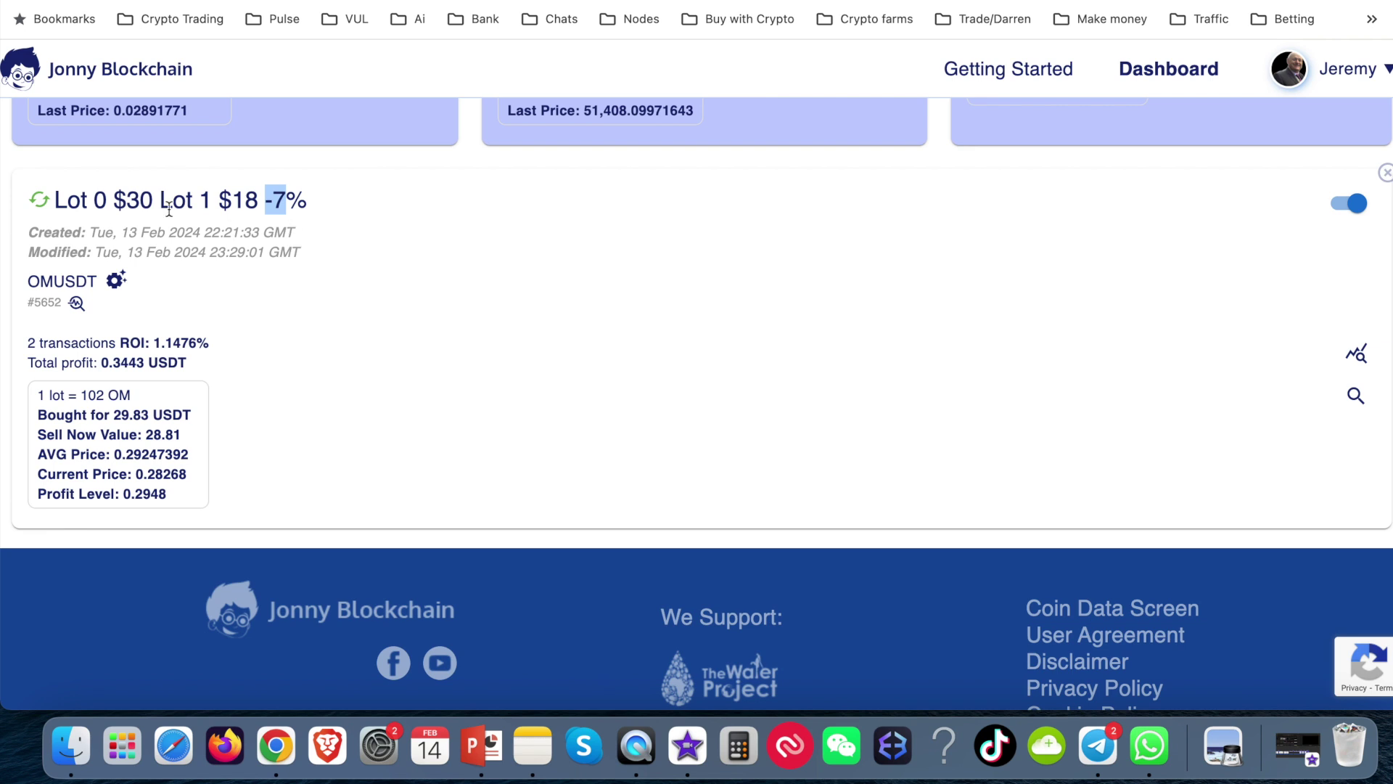
drag(28, 341, 259, 354)
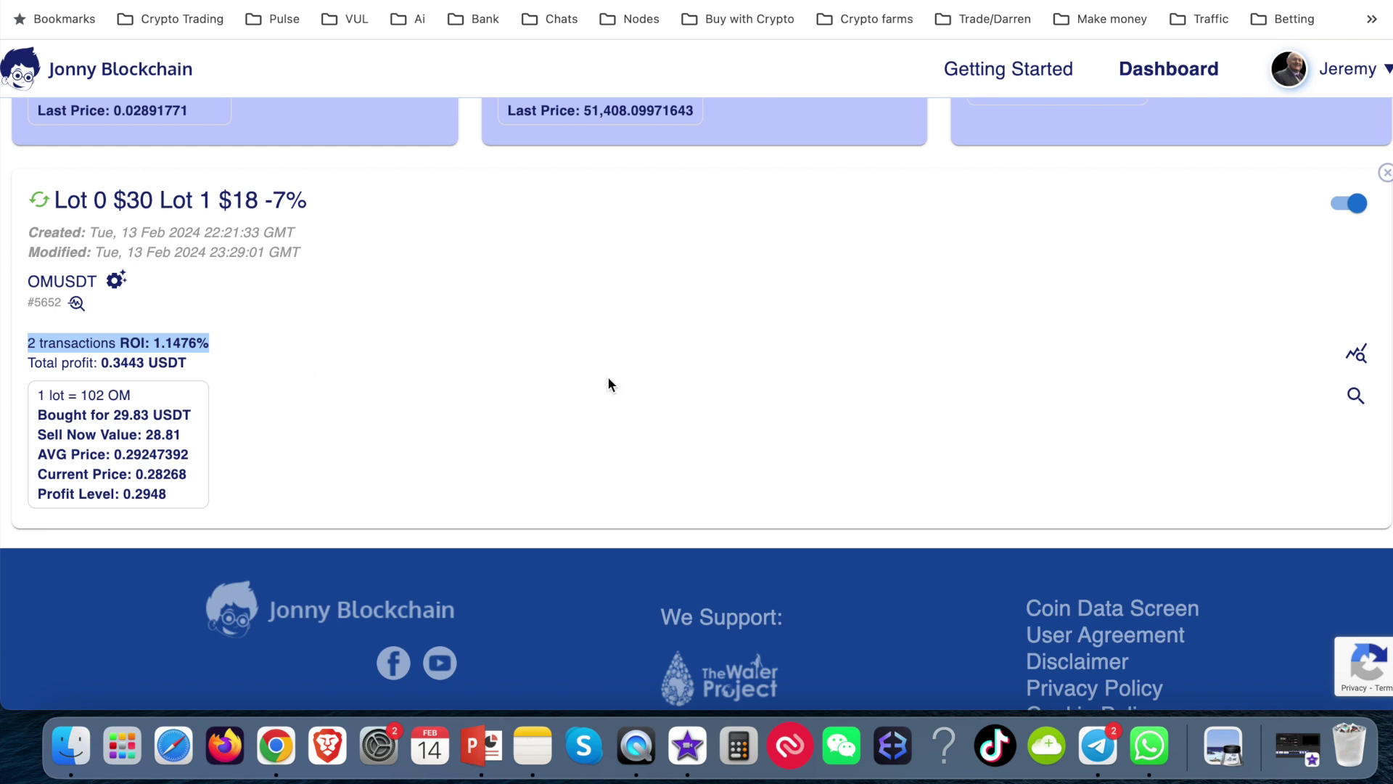
Duplicate the OMUSDT robot "Lot 0 $30 Lot 1 $18 -7%" from its settings and save the copy.
click(117, 283)
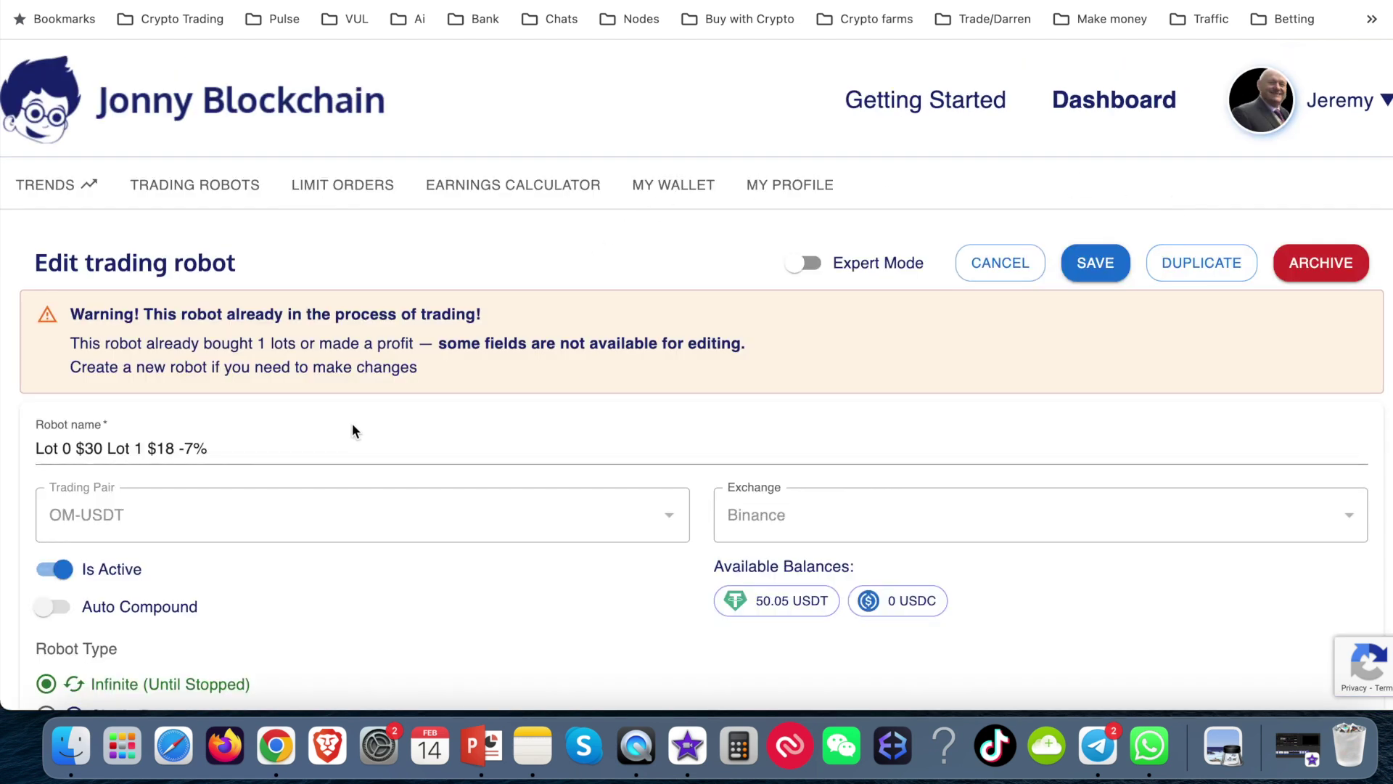
click(49, 572)
click(1203, 266)
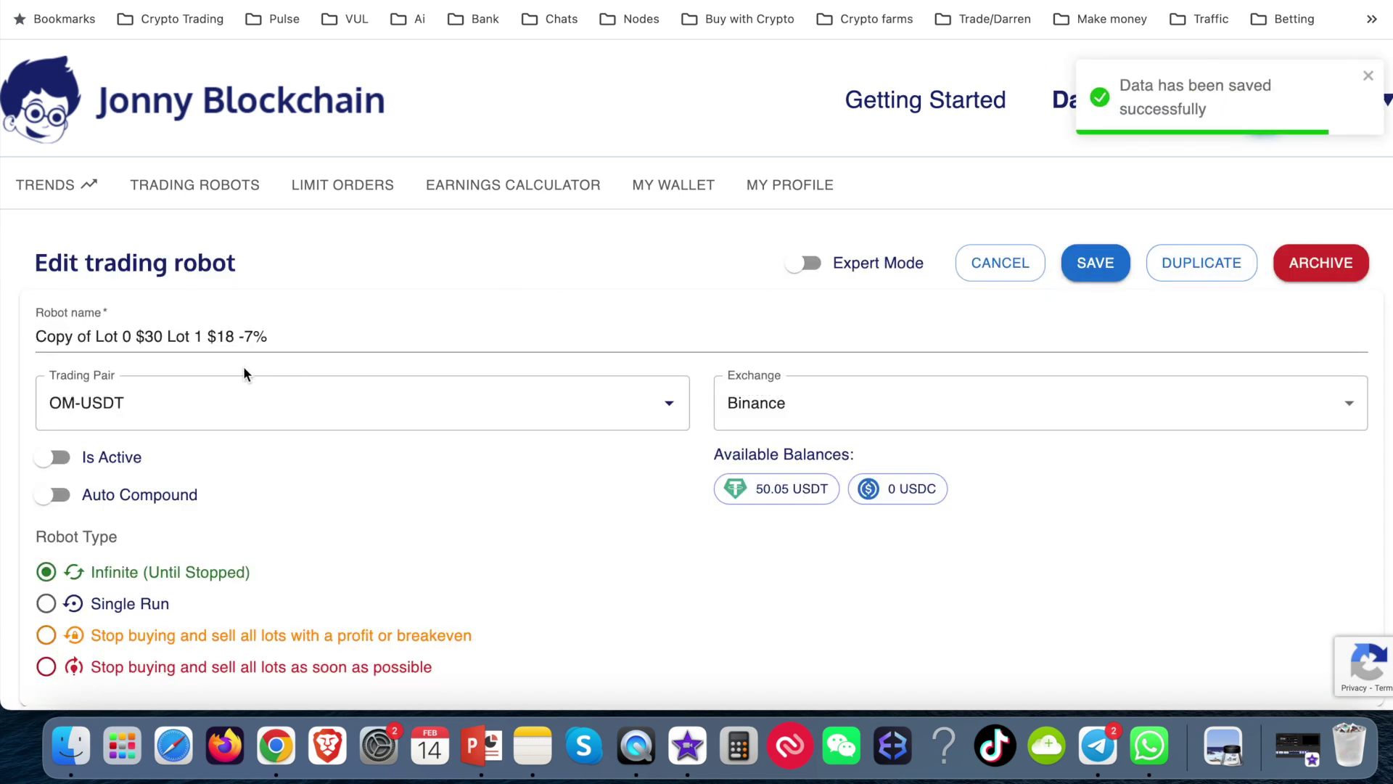
click(37, 332)
click(123, 339)
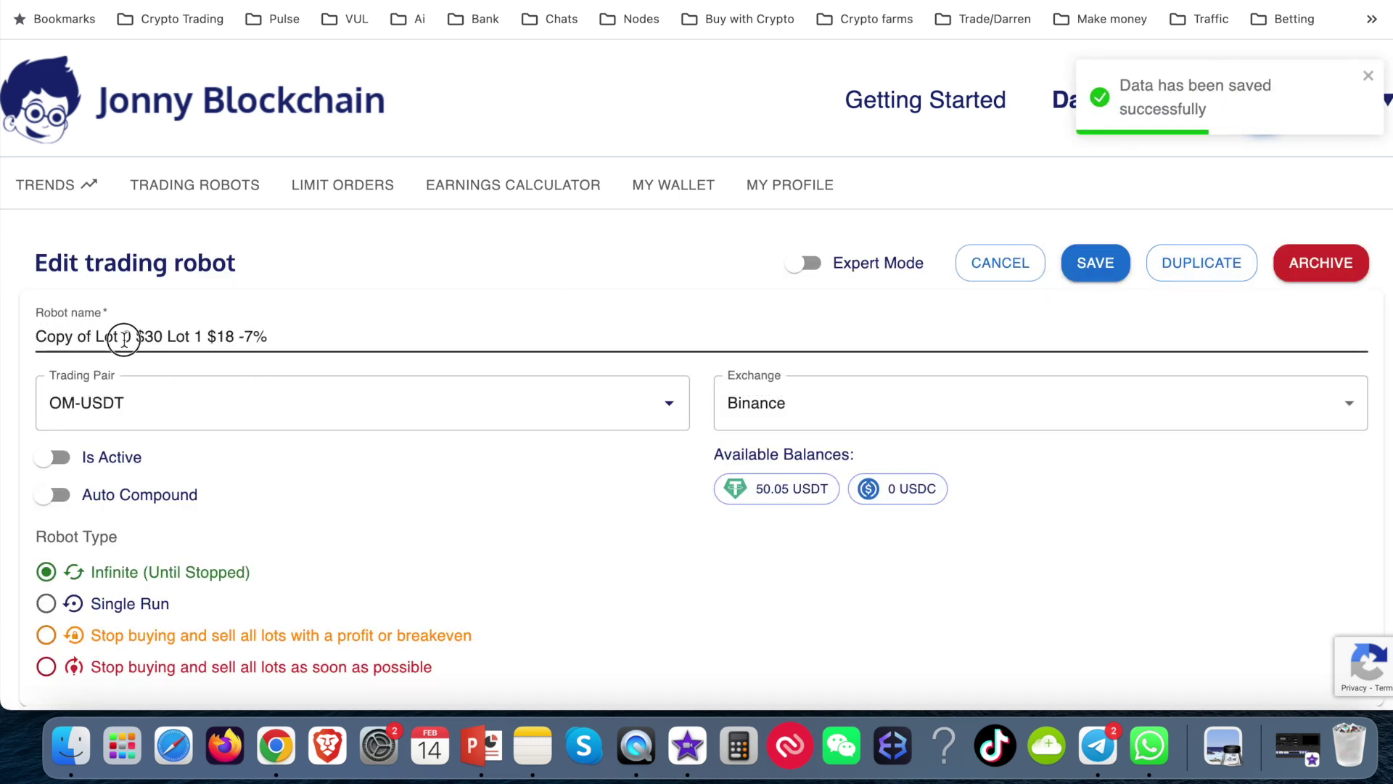
click(1097, 266)
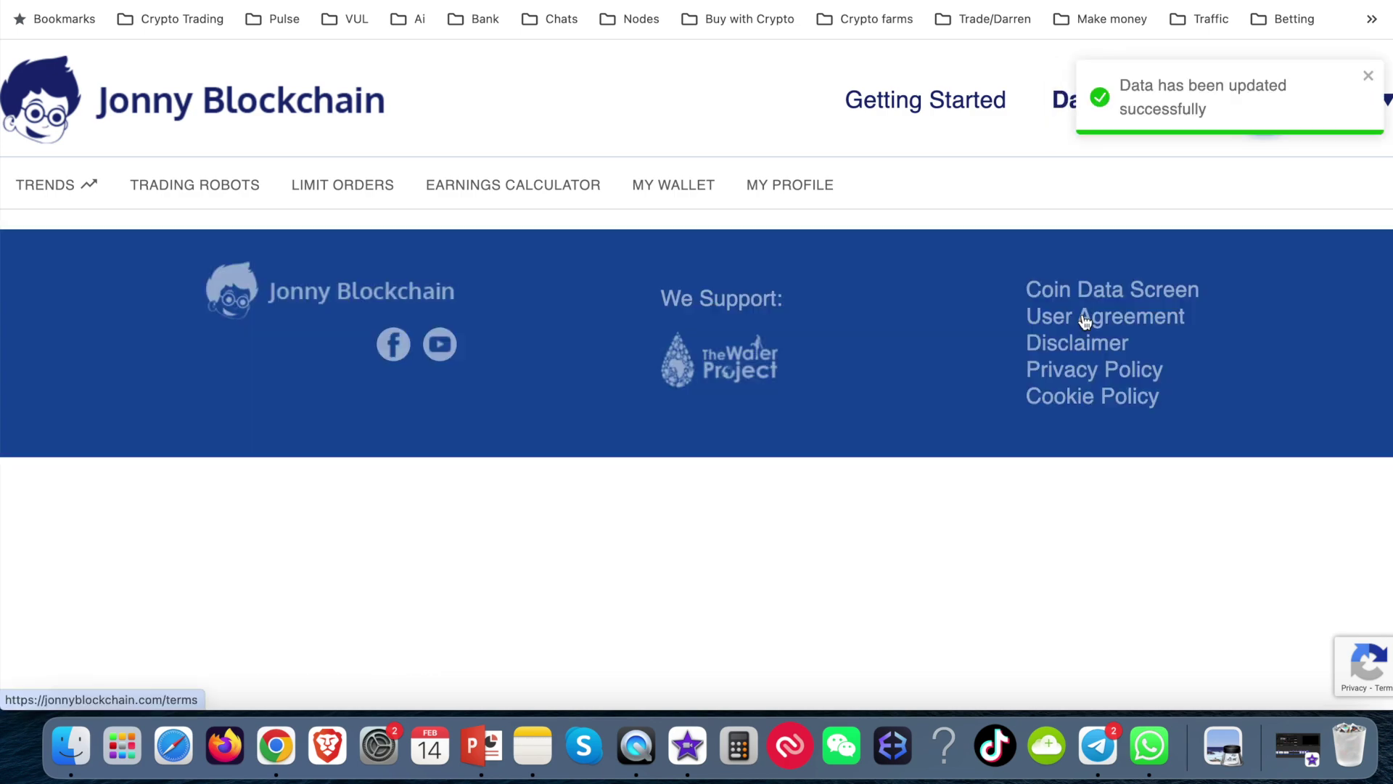
Open the copied OMUSDT robot's settings, enable Expert Mode and set its Initial Lot Size to 100 USDT.
scroll(999, 437, down, 20)
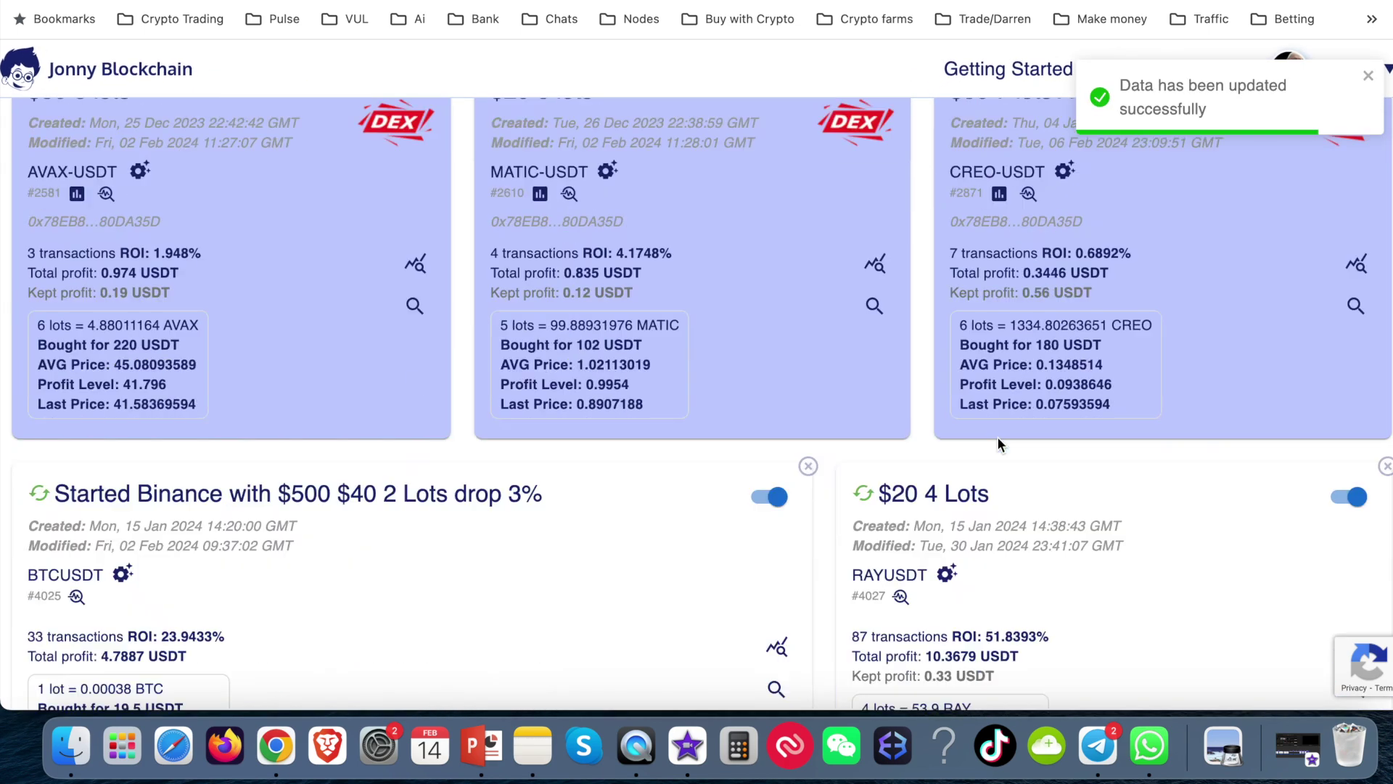
scroll(897, 161, up, 1)
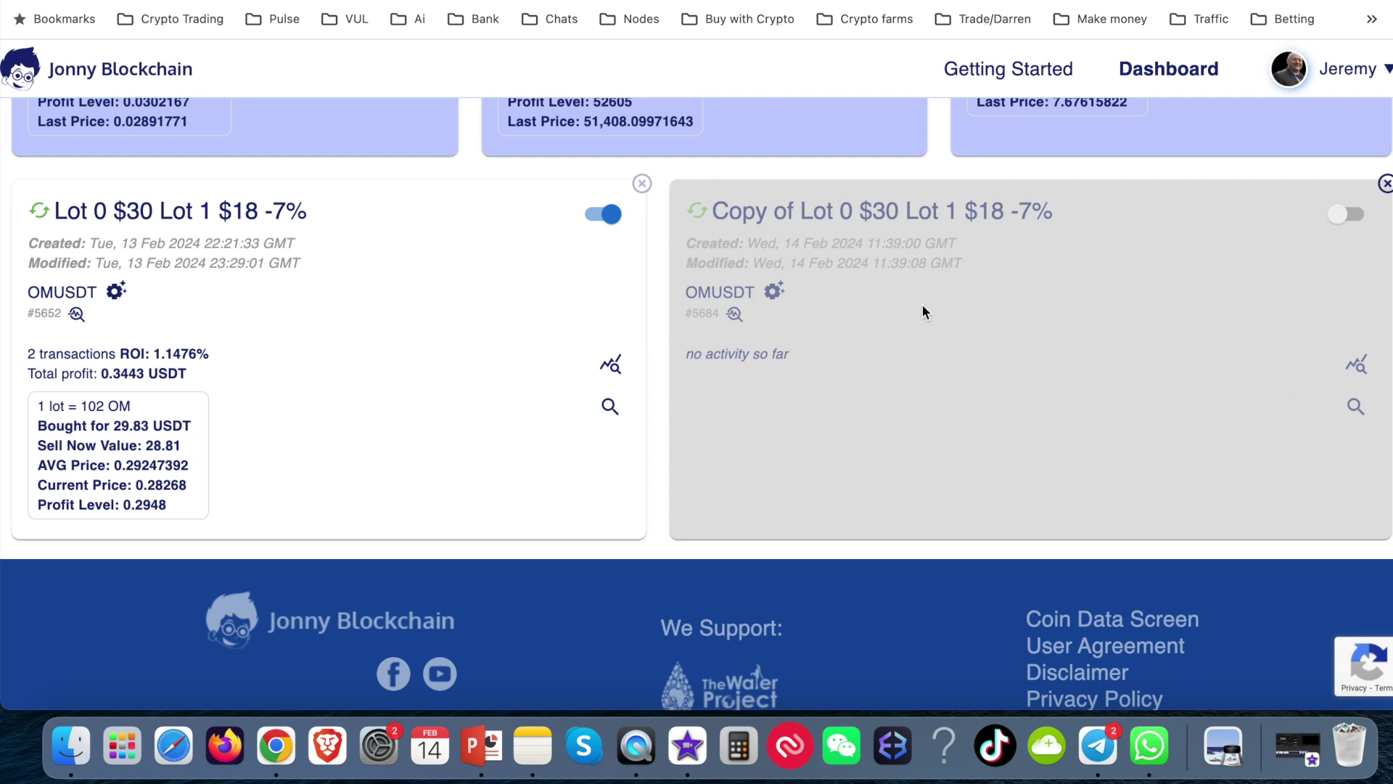
click(774, 290)
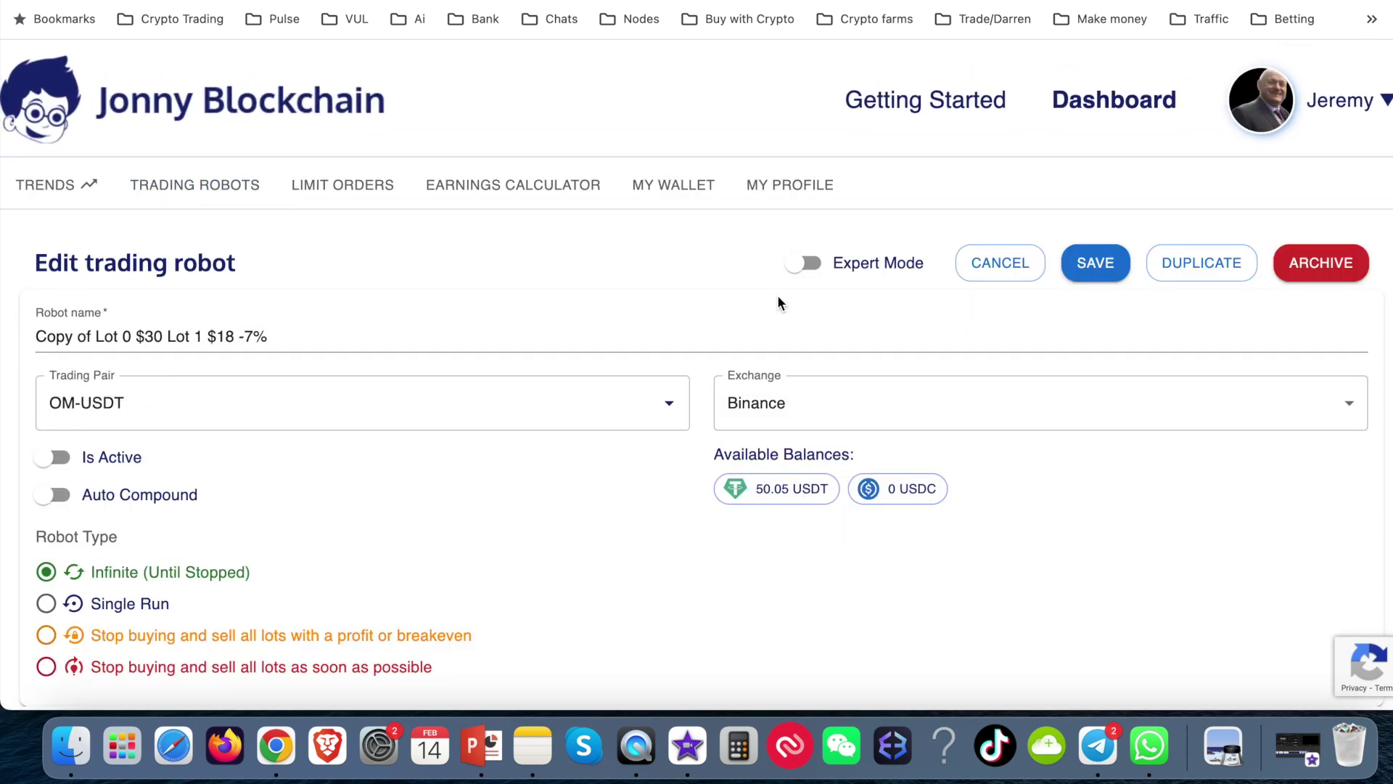
click(814, 265)
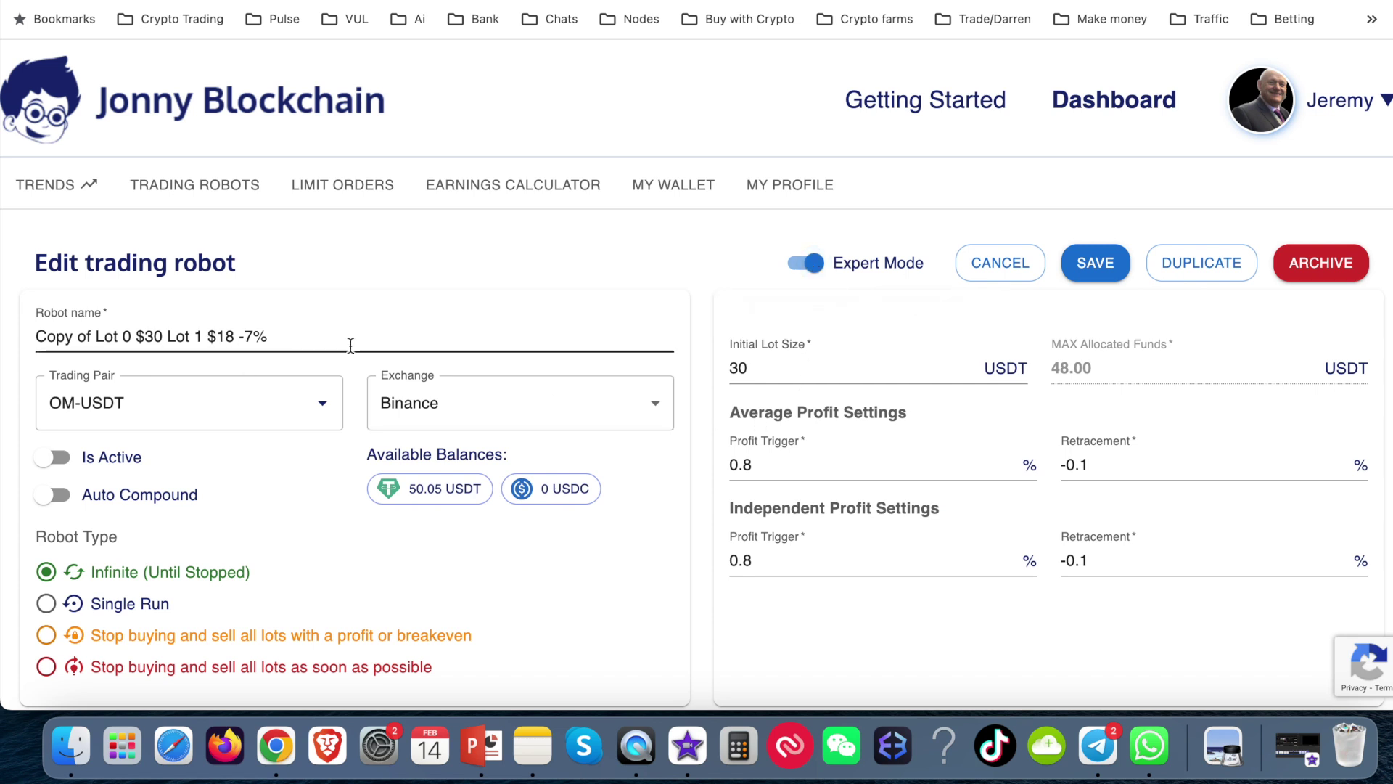
double_click(747, 366)
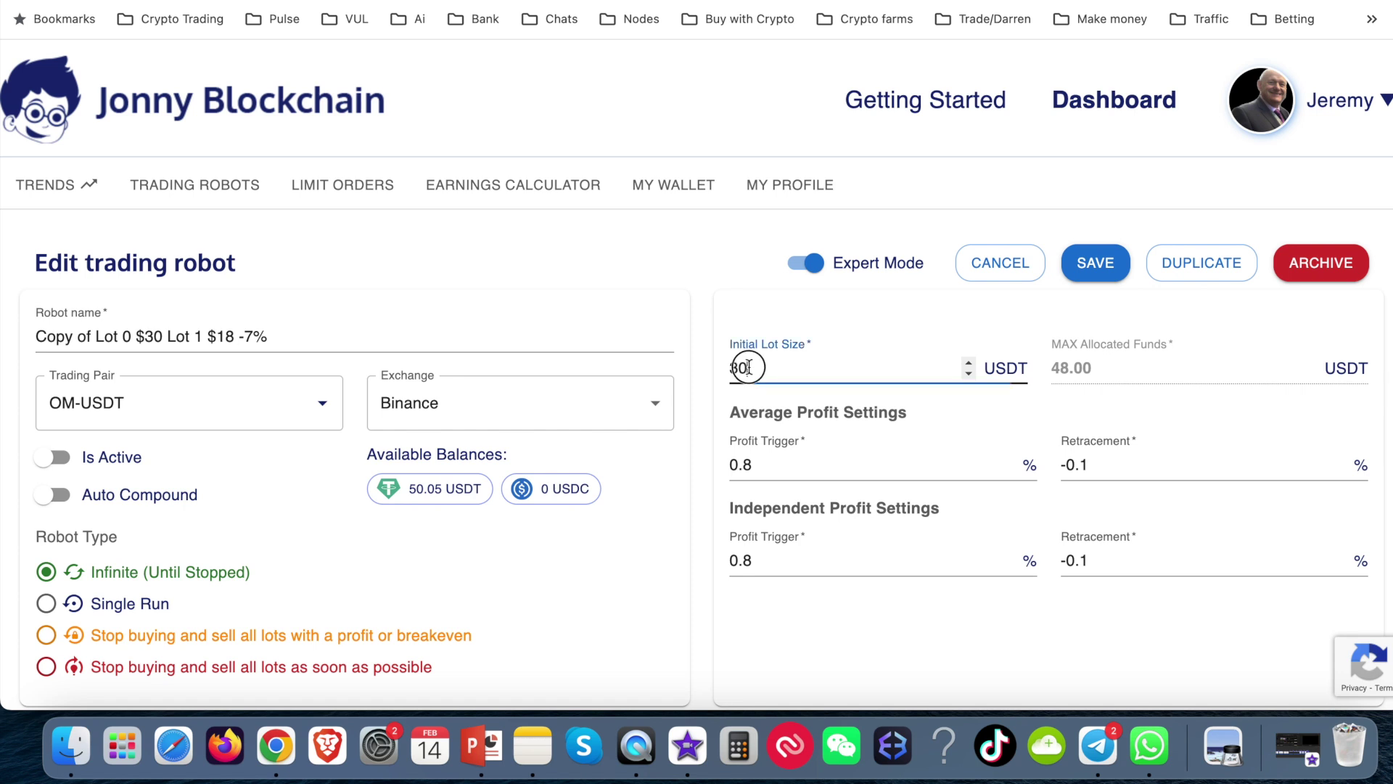
text(100)
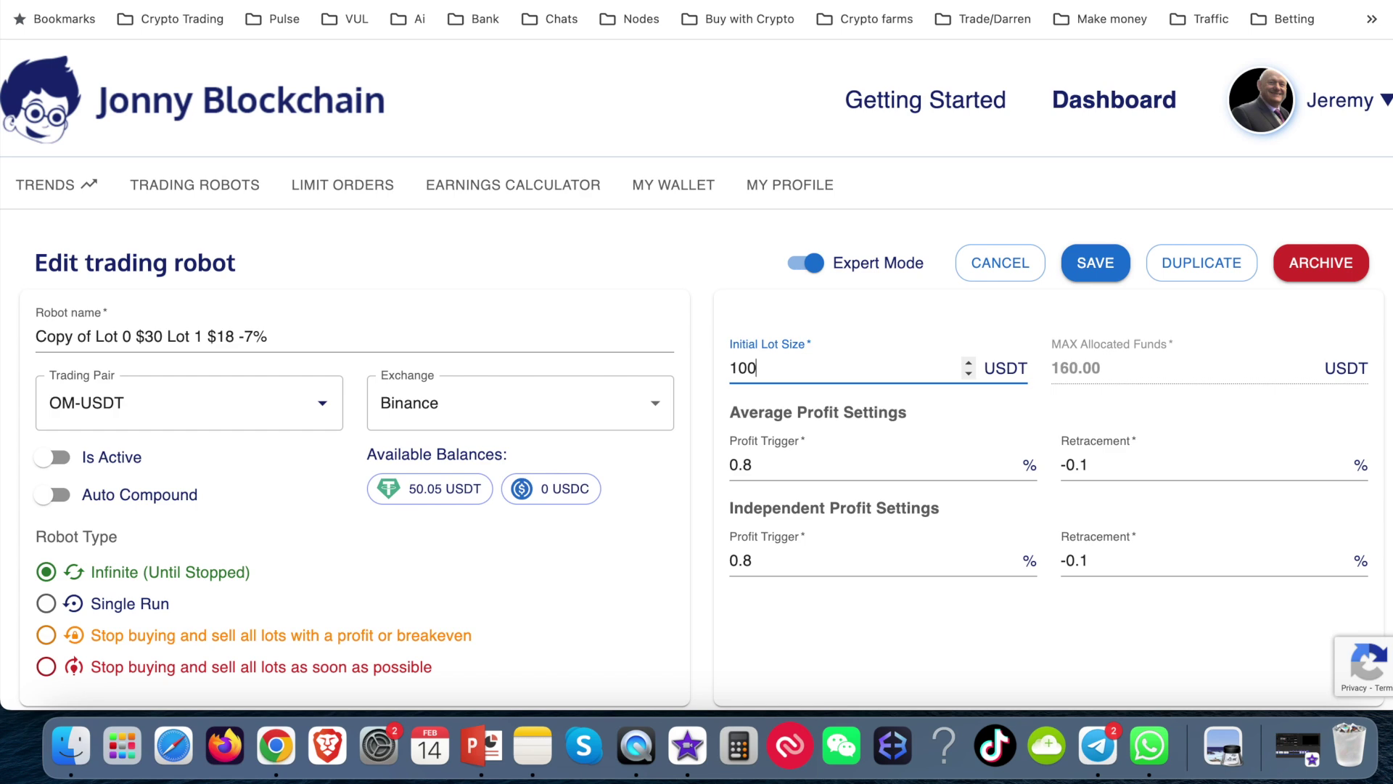
click(734, 627)
scroll(734, 626, down, 5)
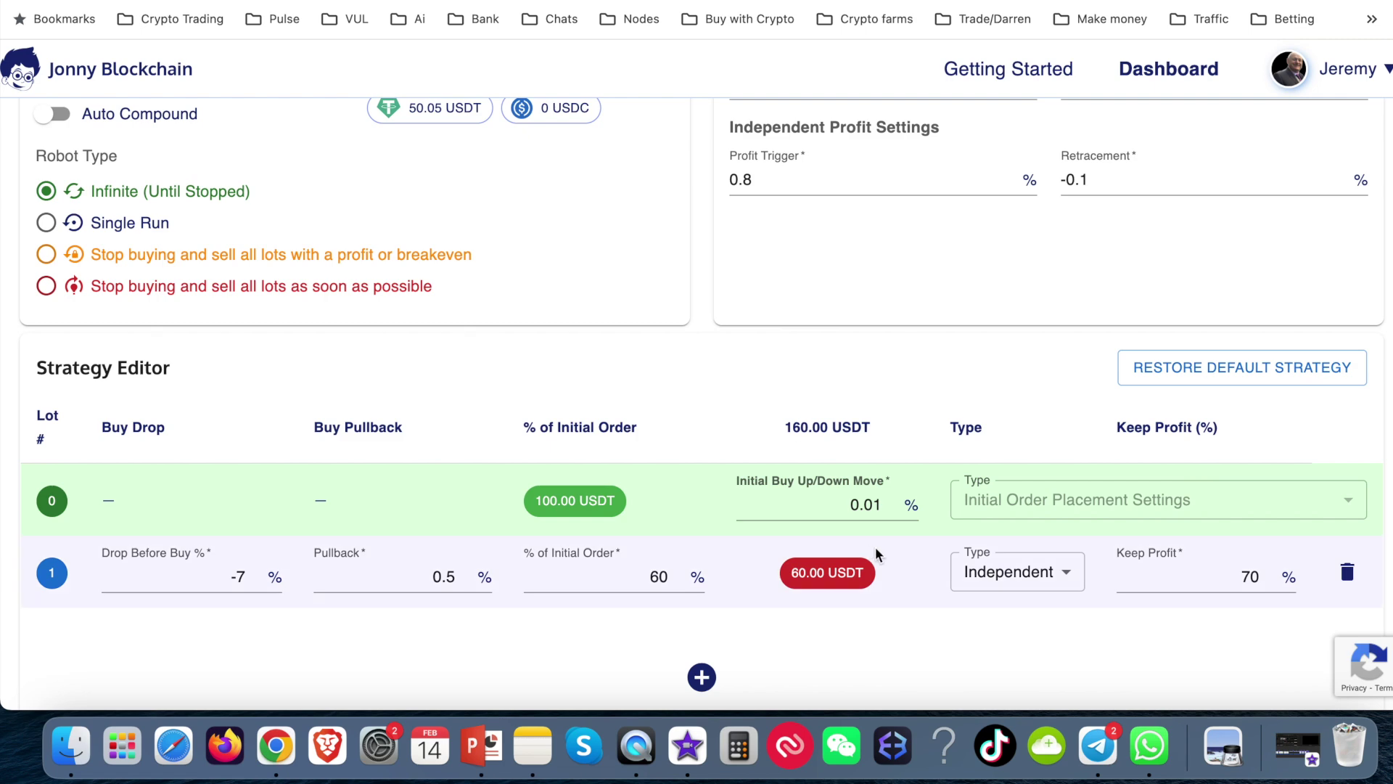
Activate and deactivate the copied robot, and discard the edits to its settings.
scroll(59, 464, up, 10)
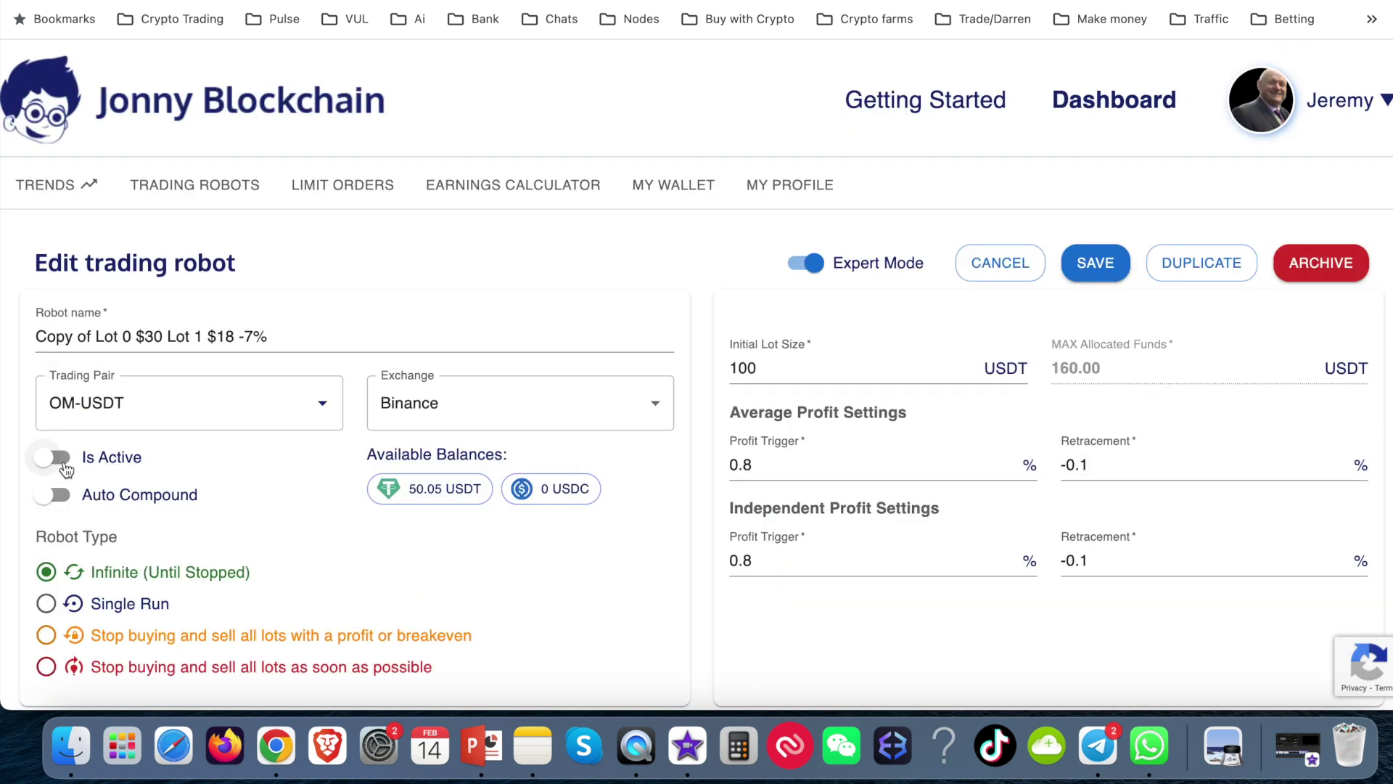
click(63, 463)
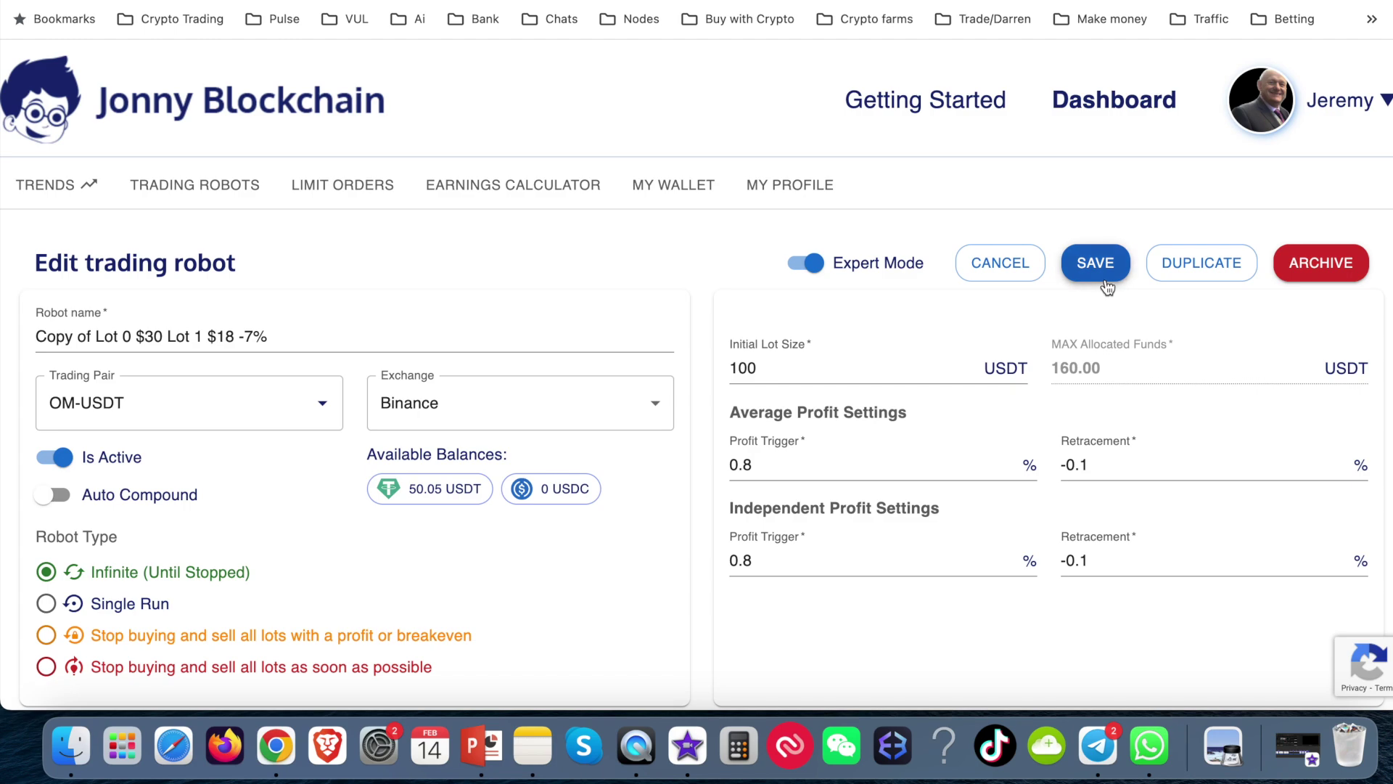
click(55, 457)
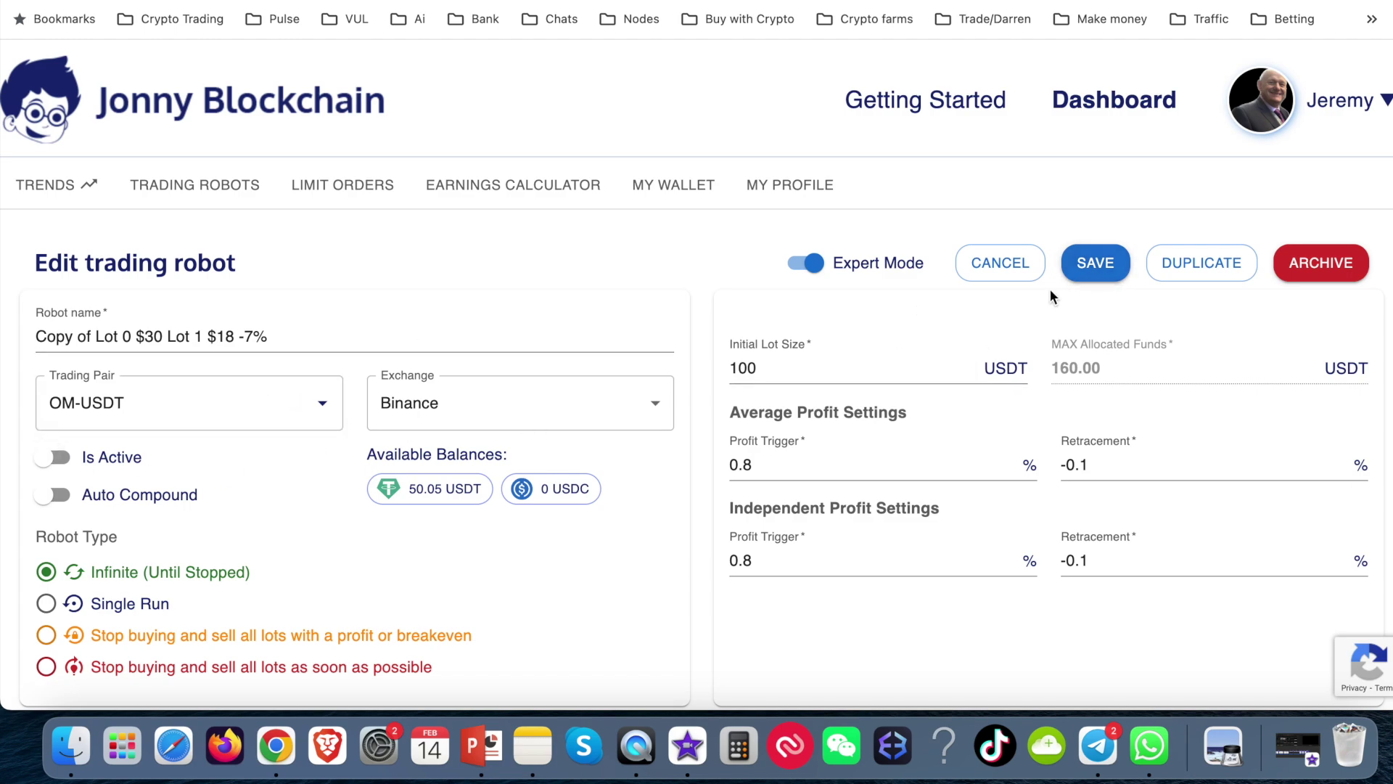
click(1016, 267)
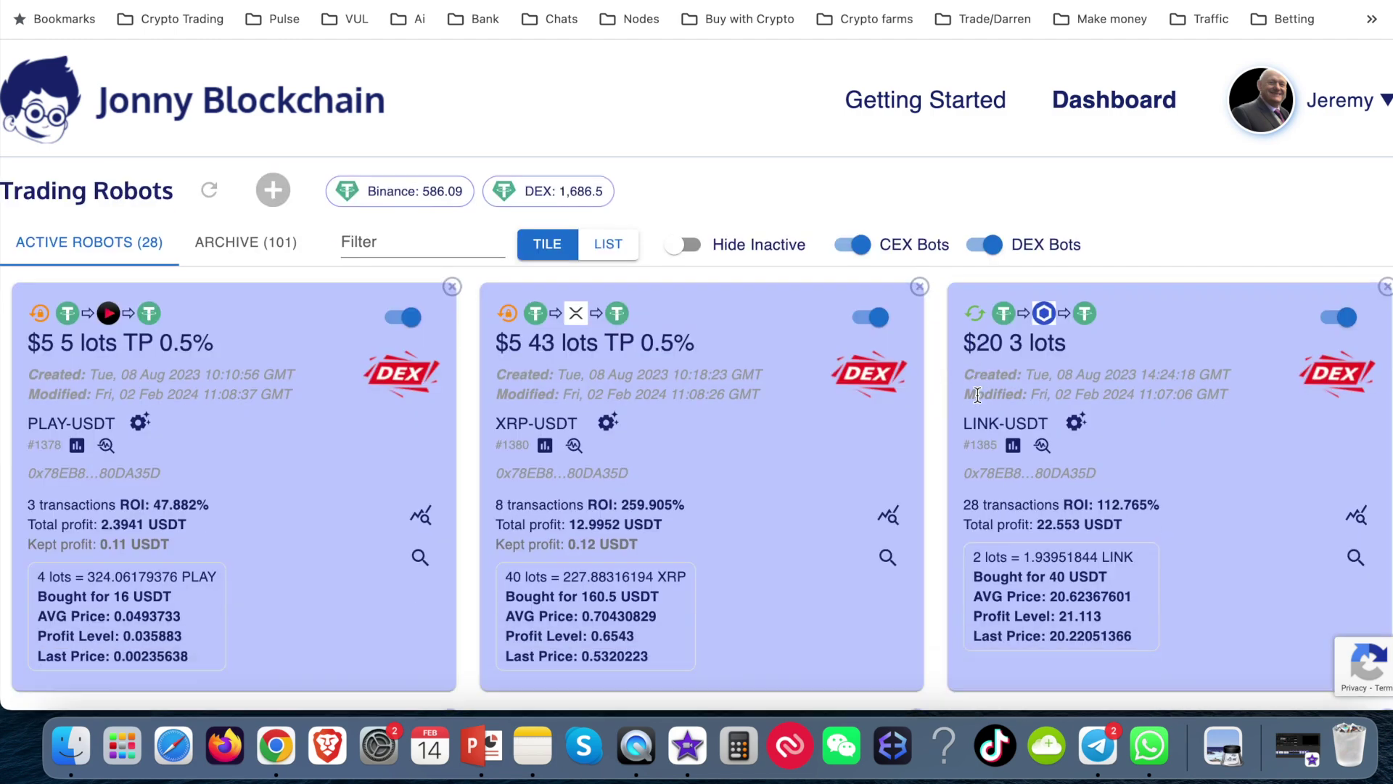
Archive the robot "Copy of Lot 0 $30 Lot 1 $18 -7%".
scroll(976, 393, down, 10)
scroll(977, 393, down, 15)
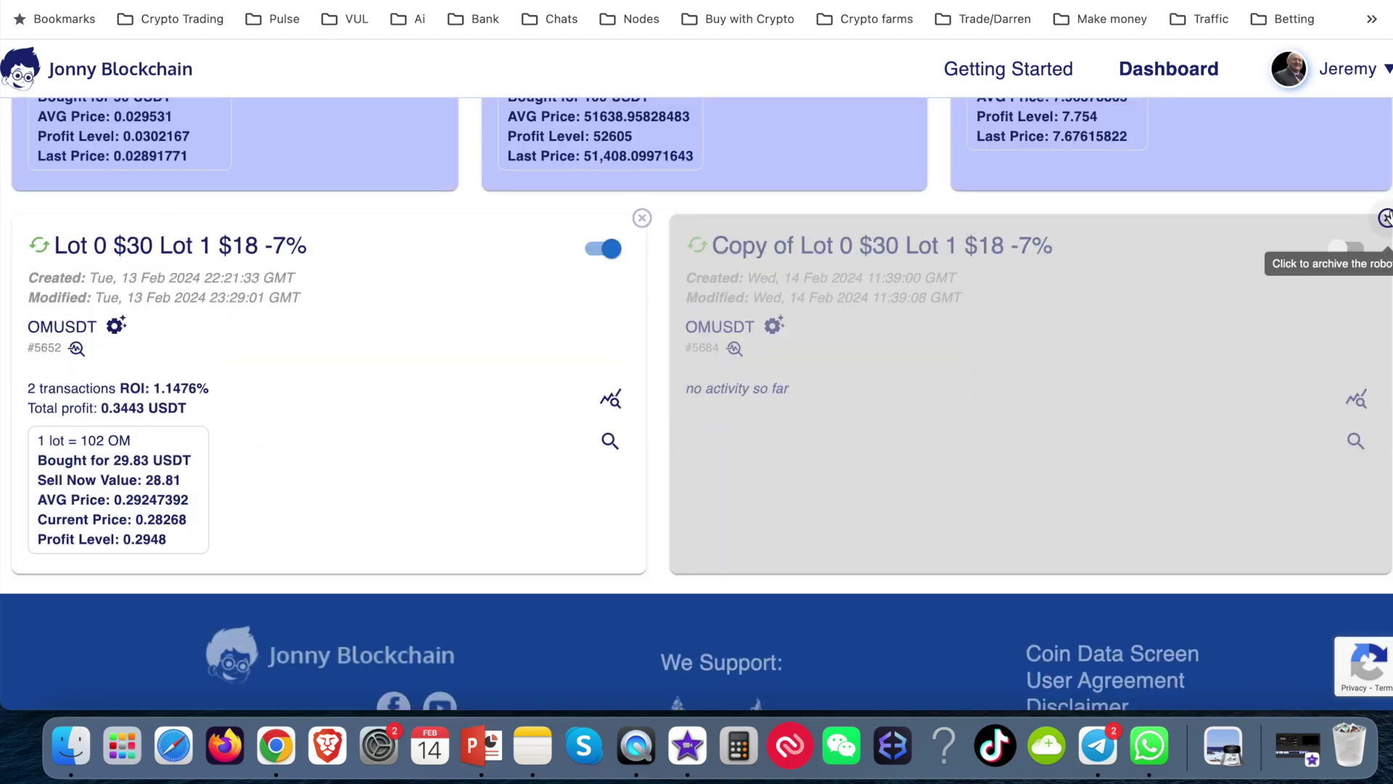
click(1386, 217)
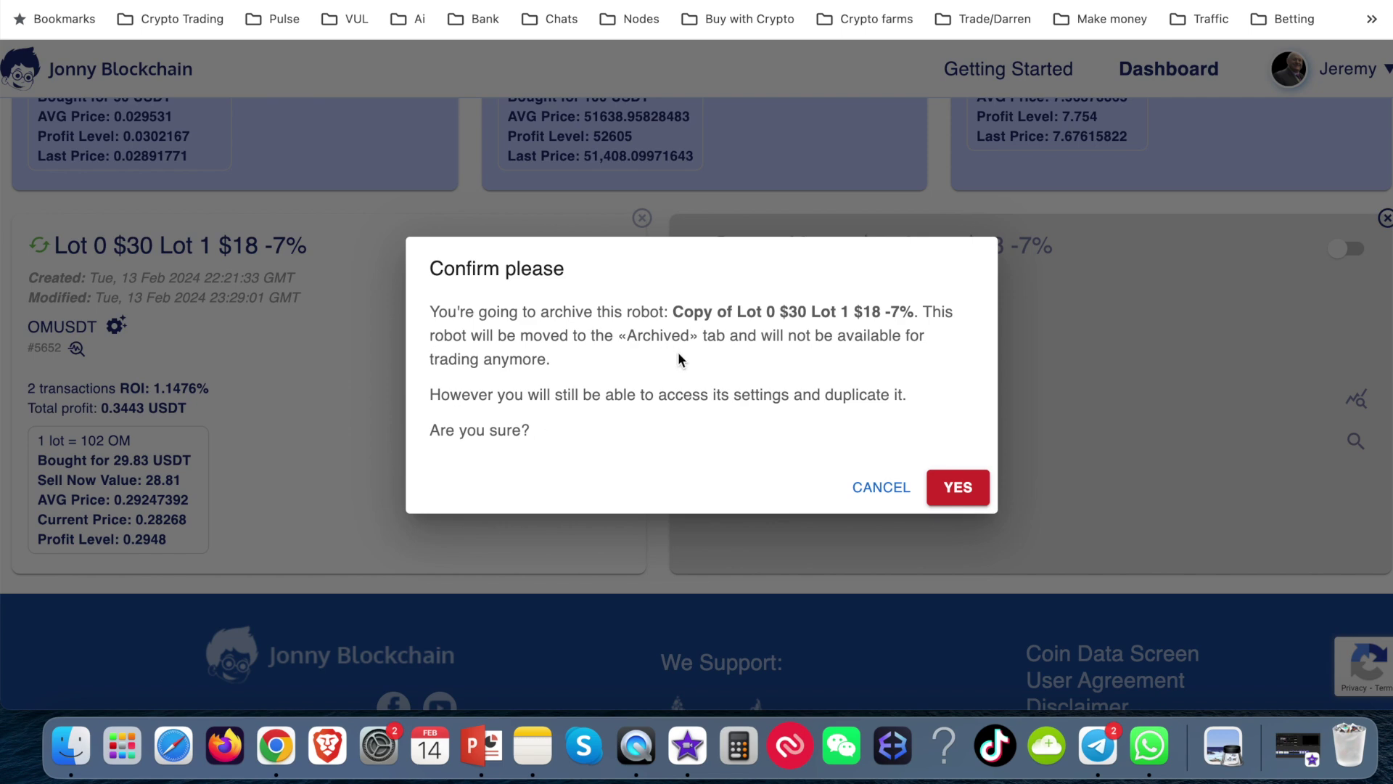
click(958, 487)
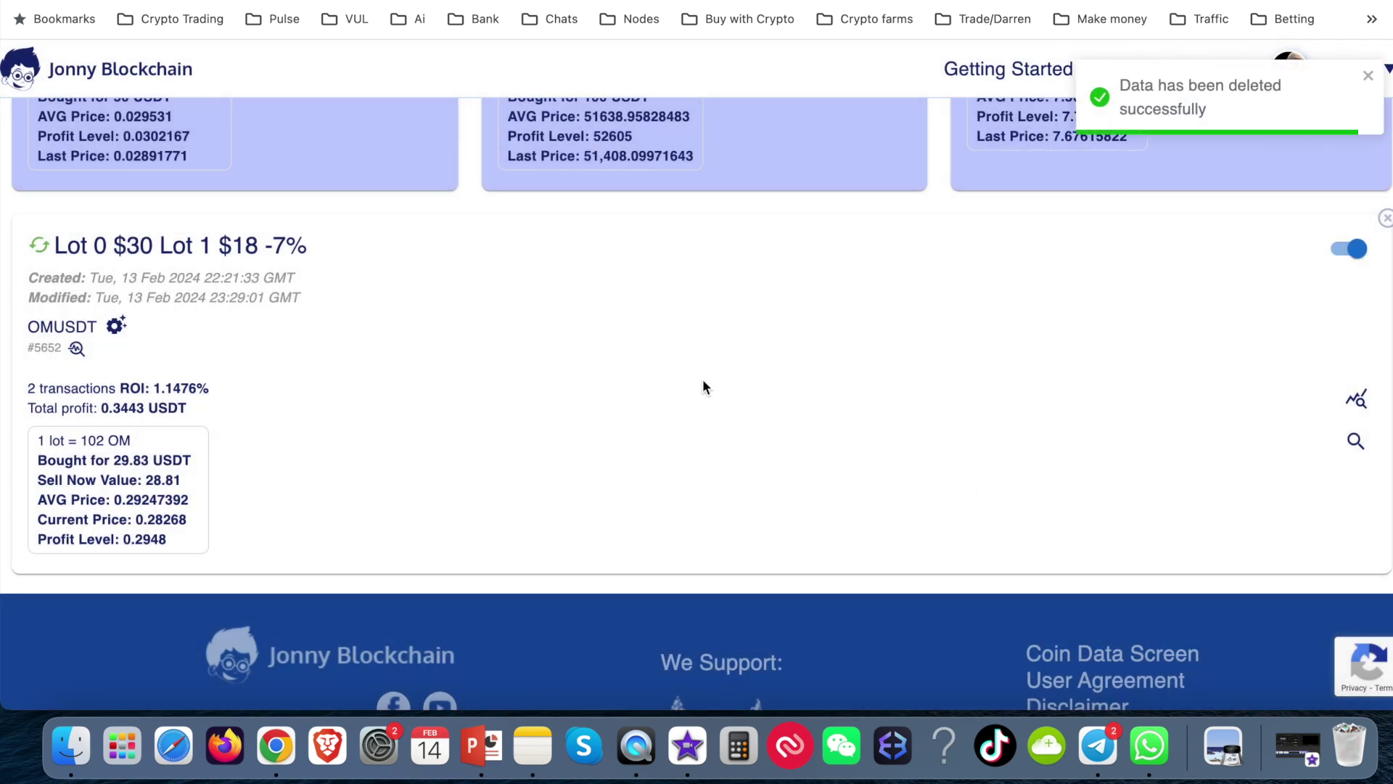
Open the Step by Step User Guide from the Getting Started page and examine its Bot Settings section.
scroll(703, 381, up, 8)
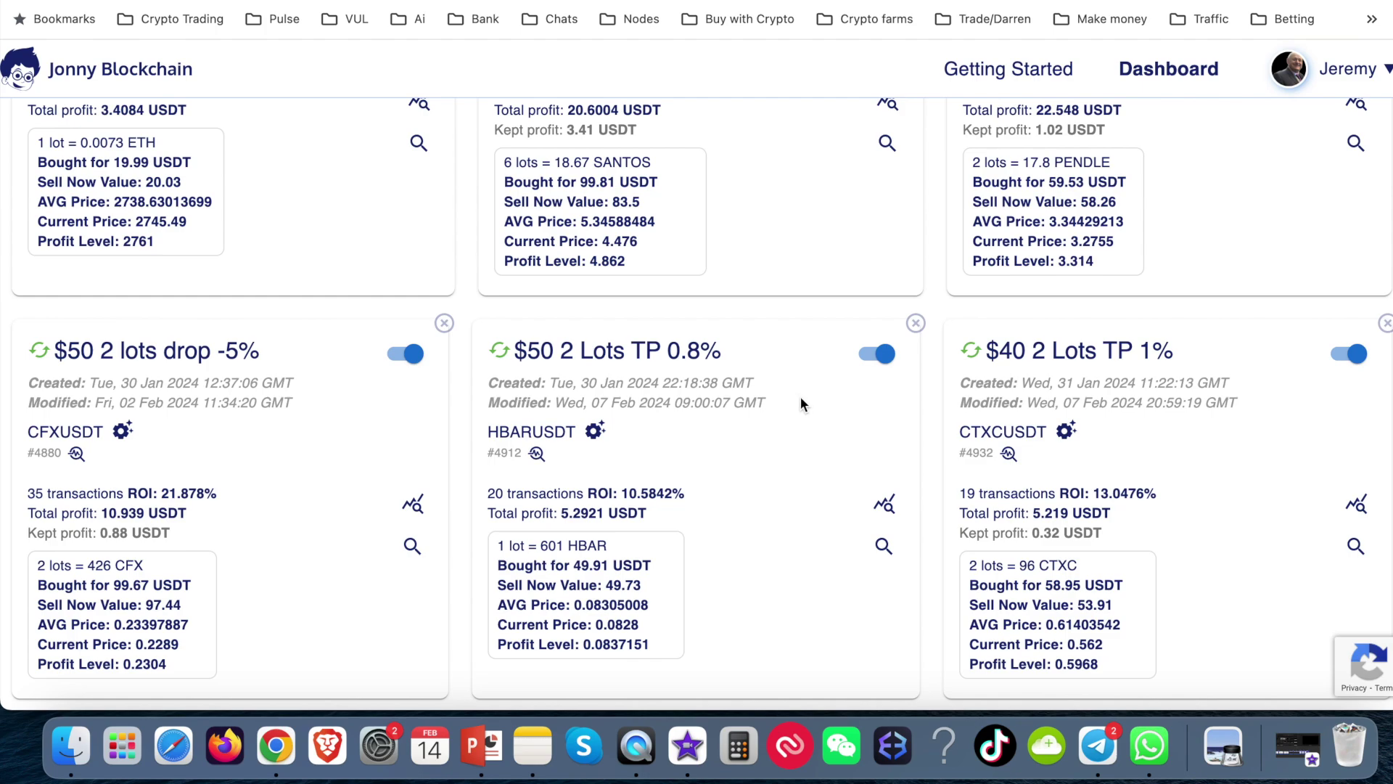
scroll(799, 398, up, 15)
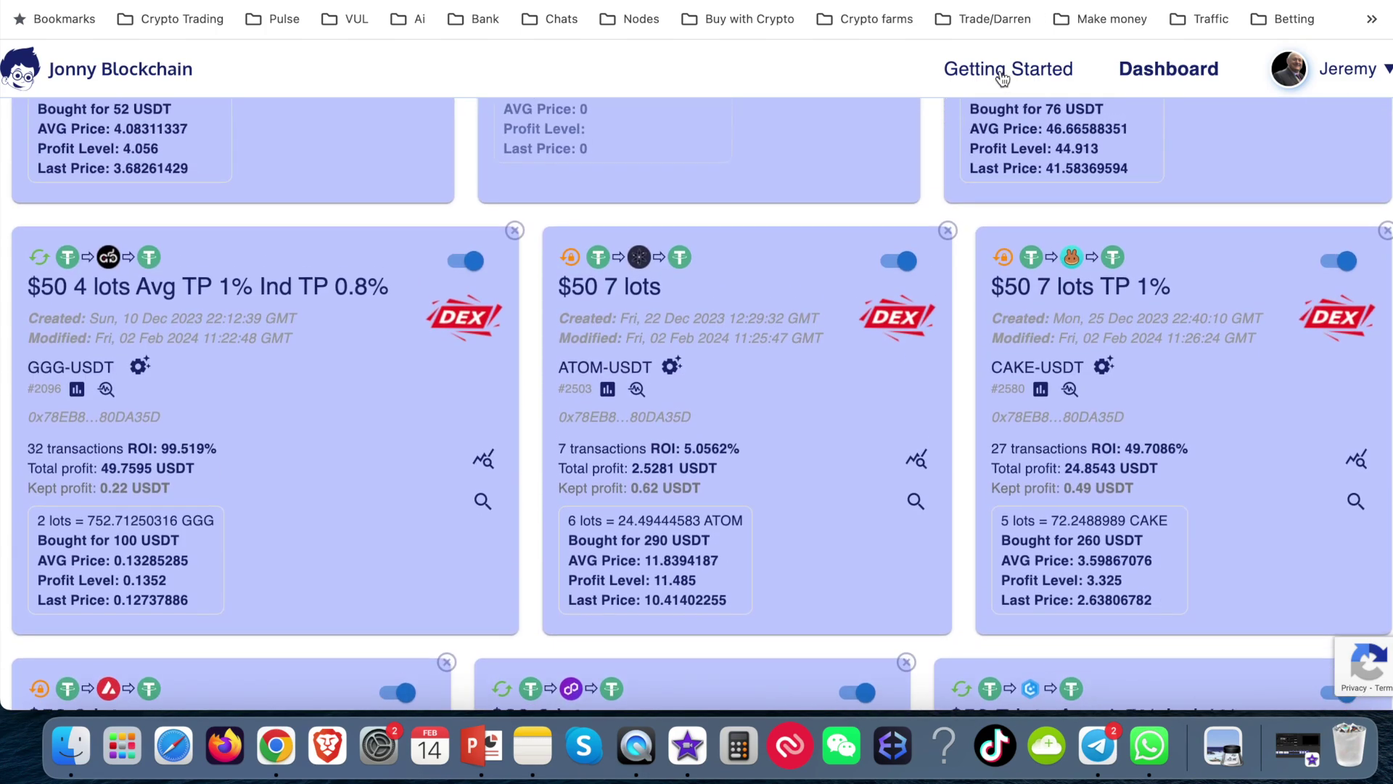
click(998, 72)
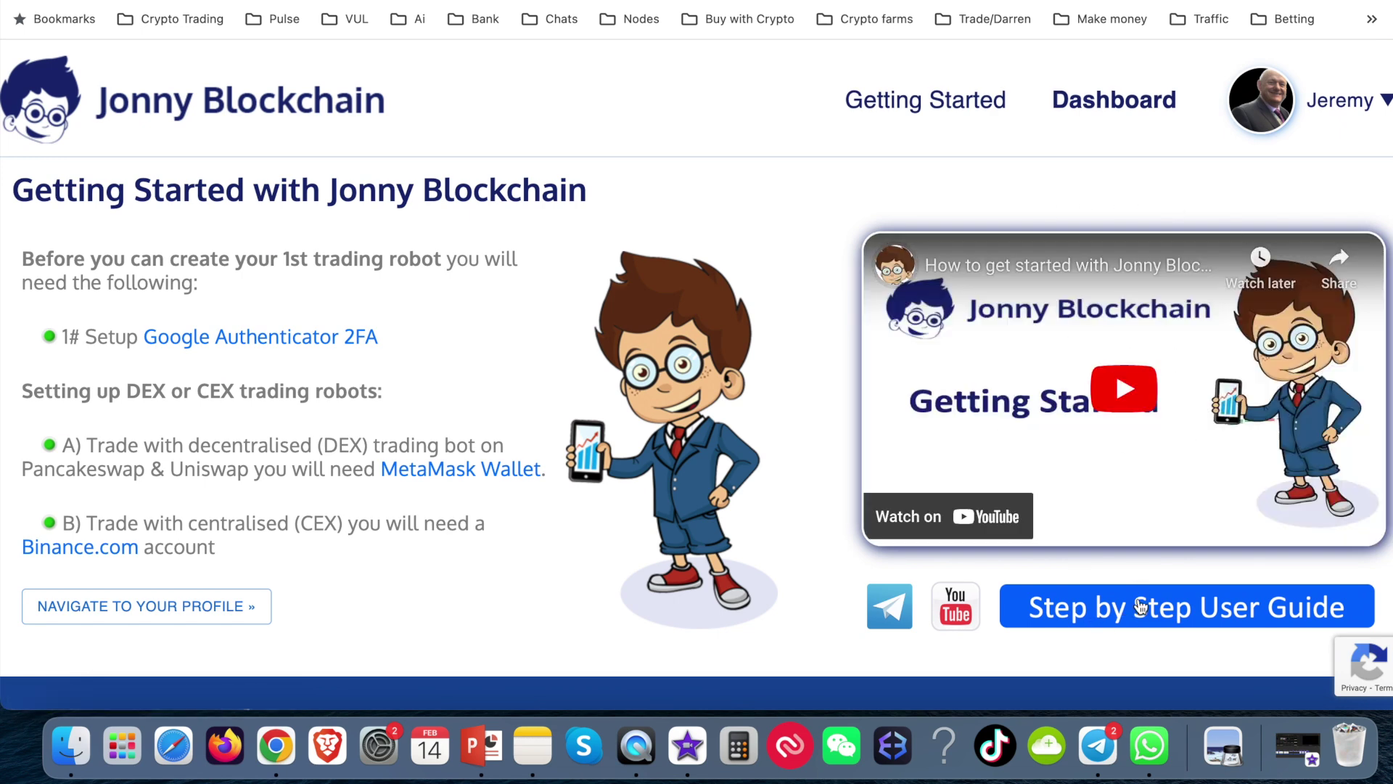
click(1088, 625)
drag(21, 274, 211, 283)
scroll(383, 268, down, 5)
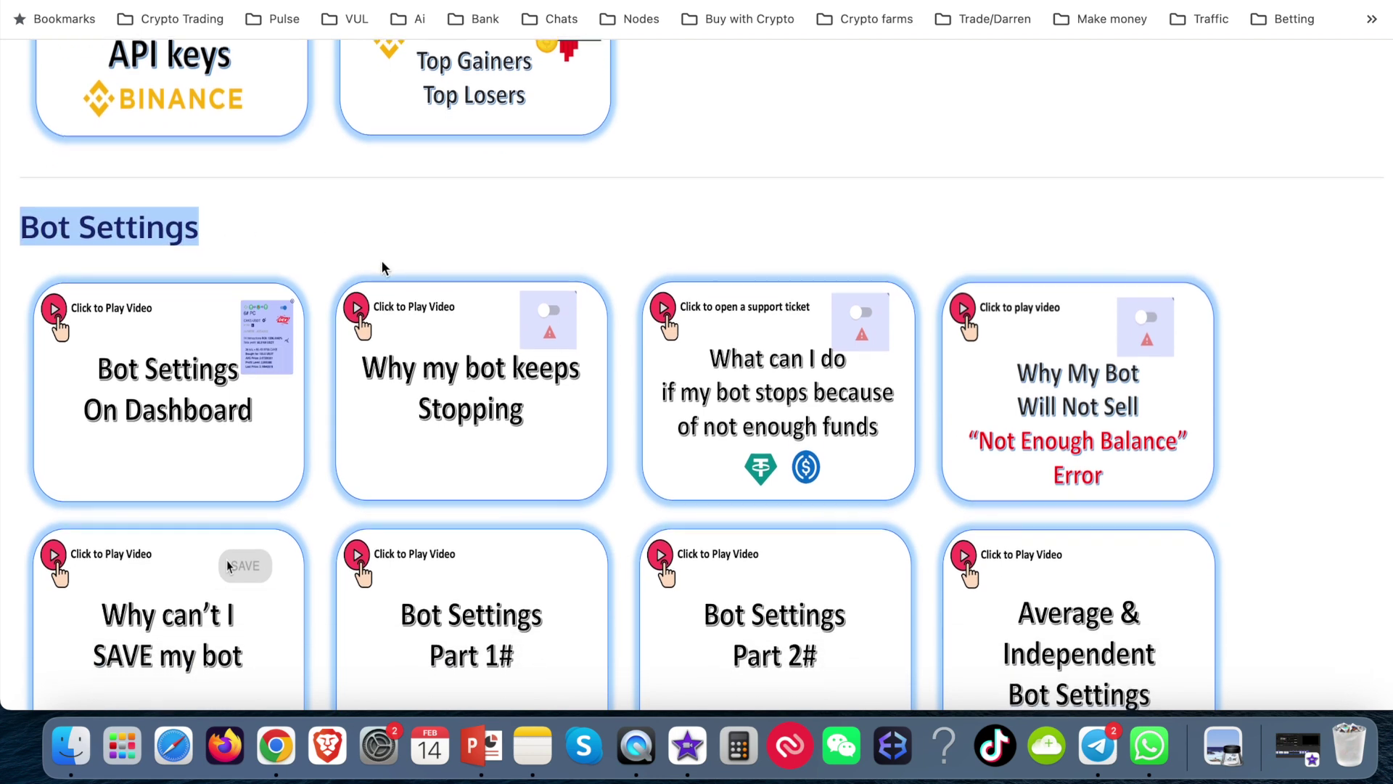